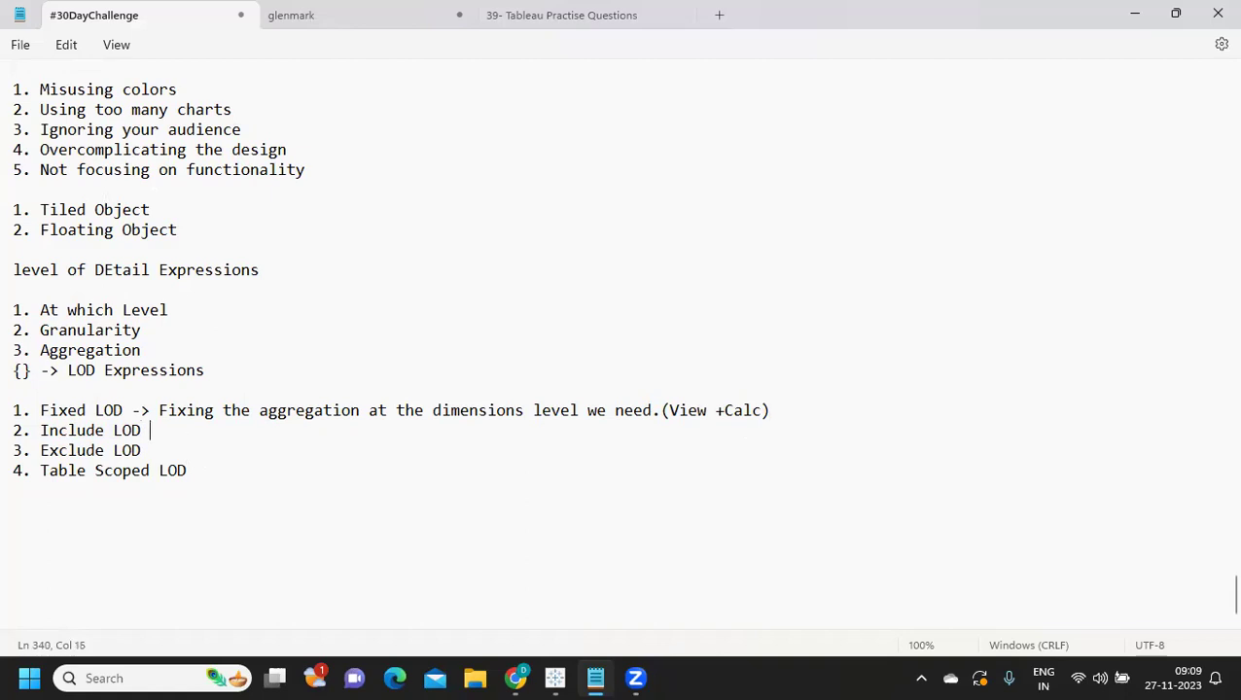
Step: After the Include LOD line, type the note 'What +dimesnsion'
{"action": "type", "text": "> Wht"}
{"action": "key", "text": "BackSpace"}
{"action": "type", "text": "at t"}
{"action": "key", "text": "BackSpace"}
{"action": "type", "text": "+dimesnsion"}
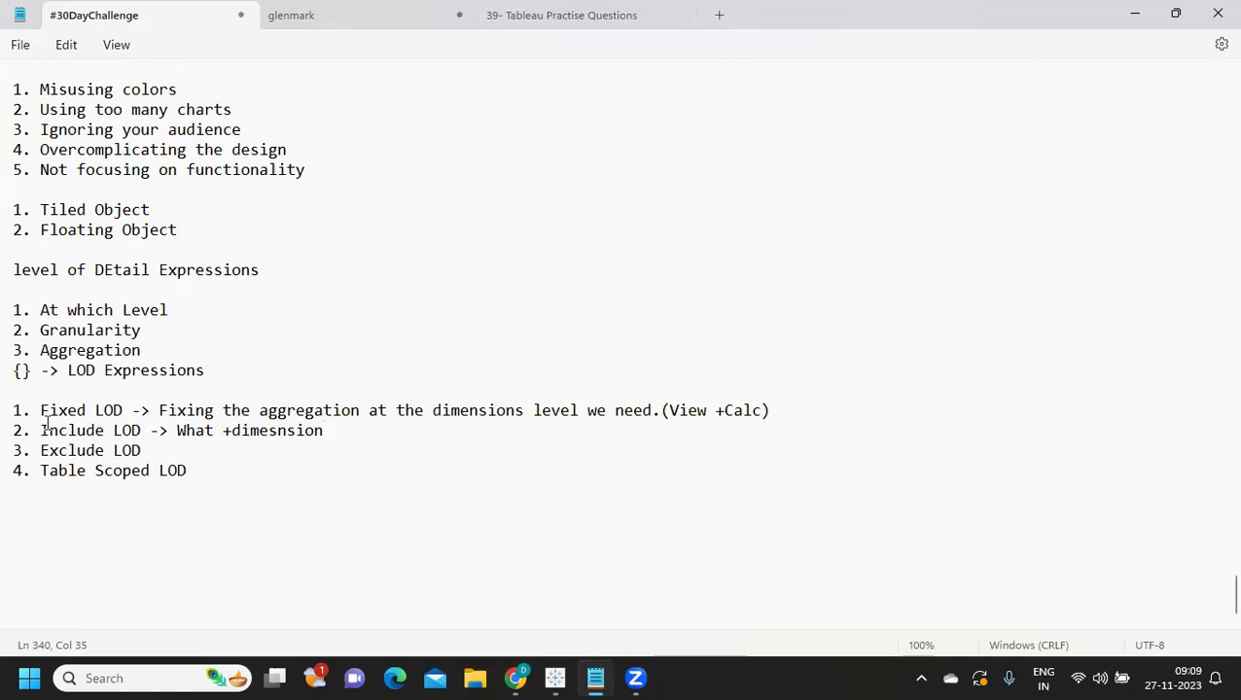
Step: Copy the 'What +dimesnsion' note to the end of the Exclude LOD line after '->'
{"action": "left_click_drag", "start_coordinate": [42, 430], "coordinate": [178, 431]}
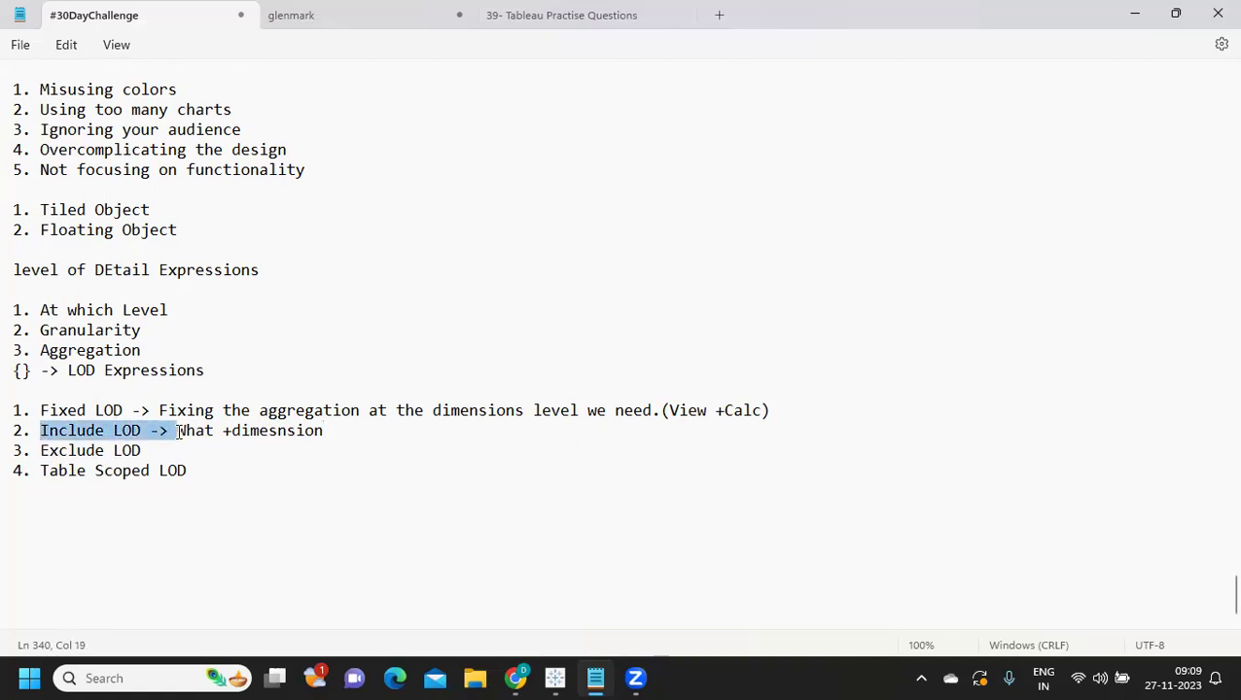
{"action": "left_click", "coordinate": [199, 452]}
{"action": "left_click", "coordinate": [179, 431]}
{"action": "key", "text": "shift+Left"}
{"action": "left_click_drag", "start_coordinate": [185, 431], "coordinate": [342, 431]}
{"action": "left_click", "coordinate": [222, 431]}
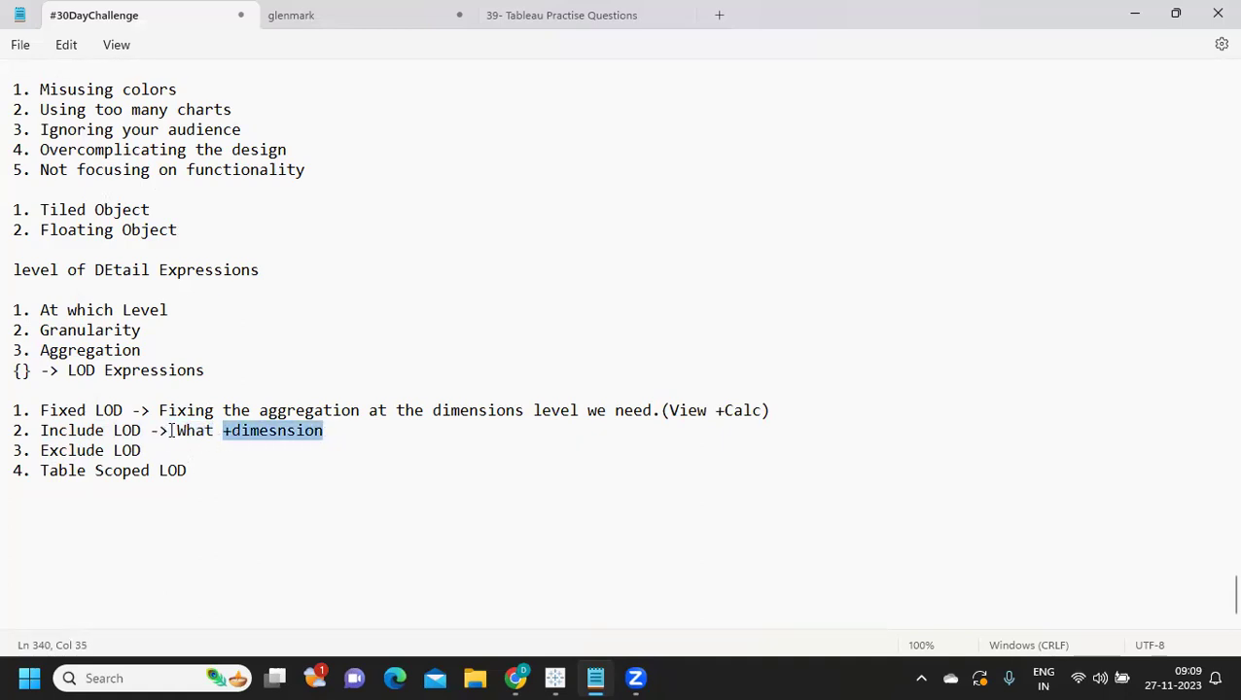
{"action": "left_click_drag", "start_coordinate": [171, 430], "coordinate": [335, 435]}
{"action": "key", "text": "ctrl+c"}
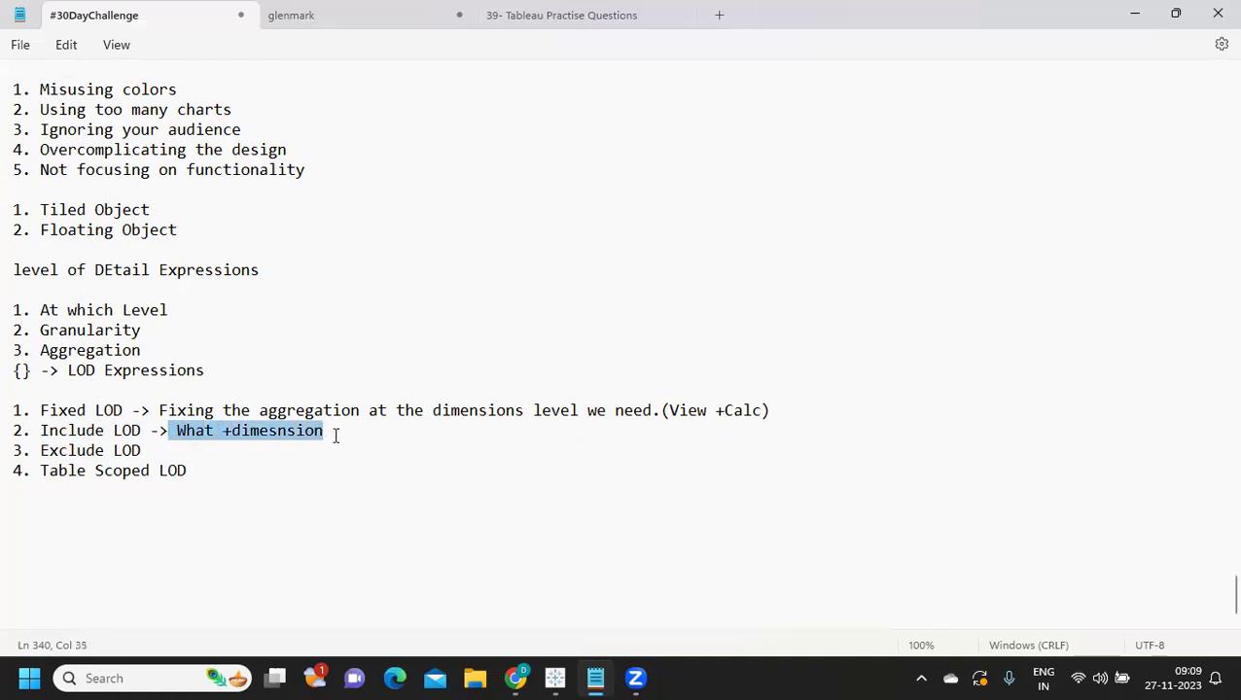
{"action": "left_click", "coordinate": [236, 454]}
{"action": "type", "text": "->"}
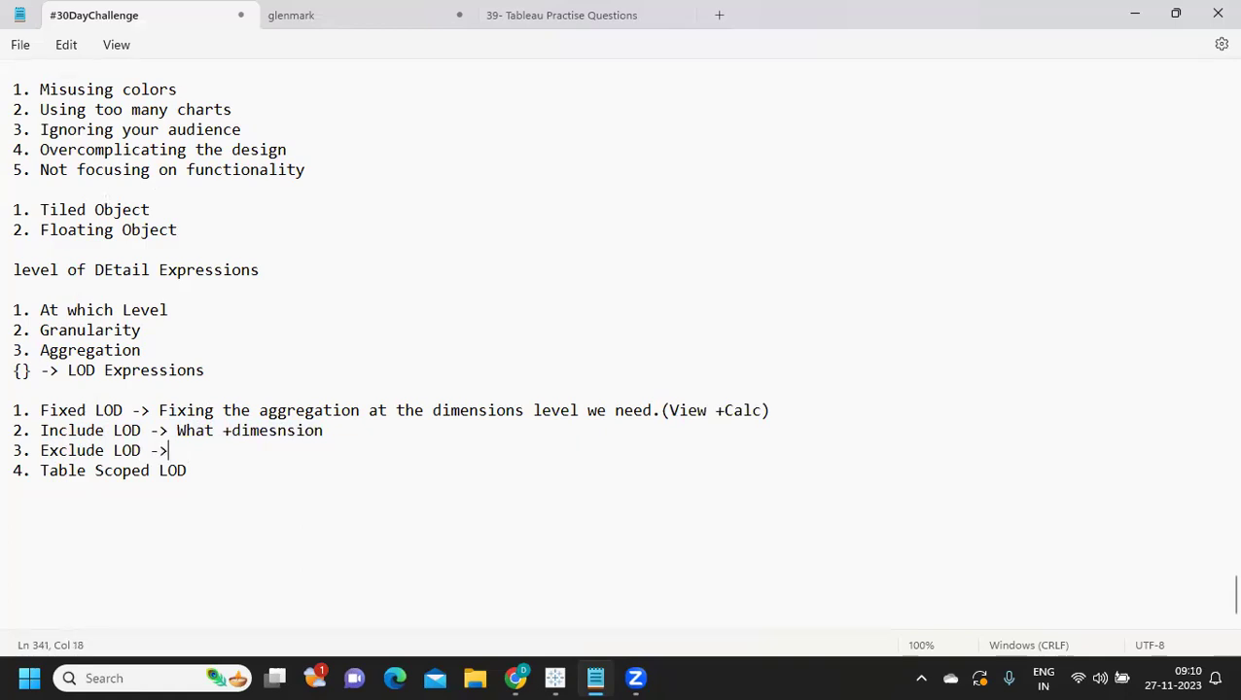
{"action": "key", "text": "ctrl+v"}
Step: Reword the Include note to 'in the View+dimesnsion Specified' and paste it over the Exclude note
{"action": "left_click_drag", "start_coordinate": [223, 429], "coordinate": [175, 430]}
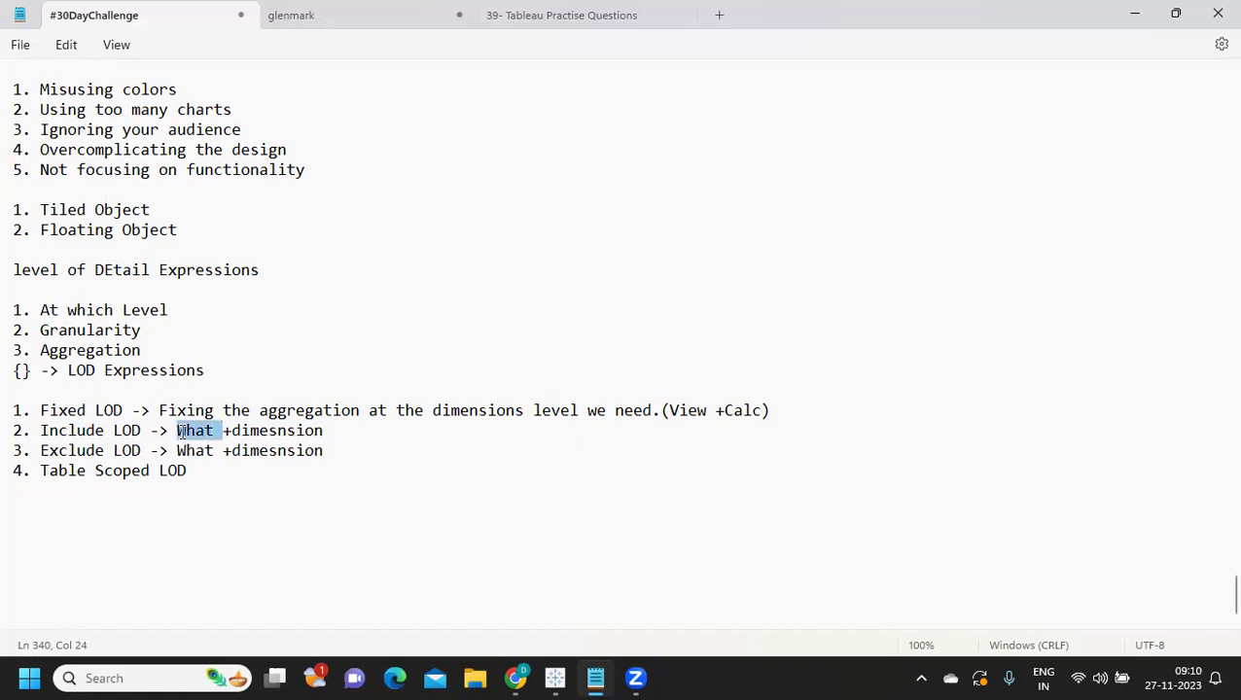
{"action": "type", "text": "in"}
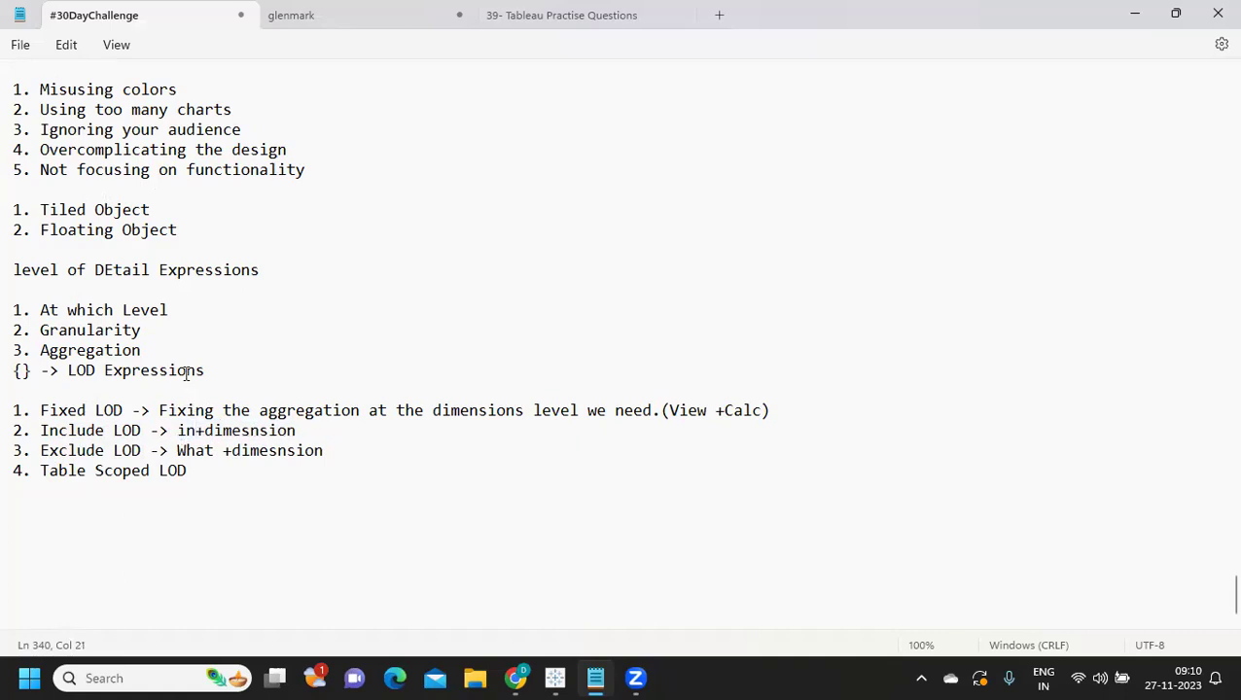
{"action": "type", "text": " the "}
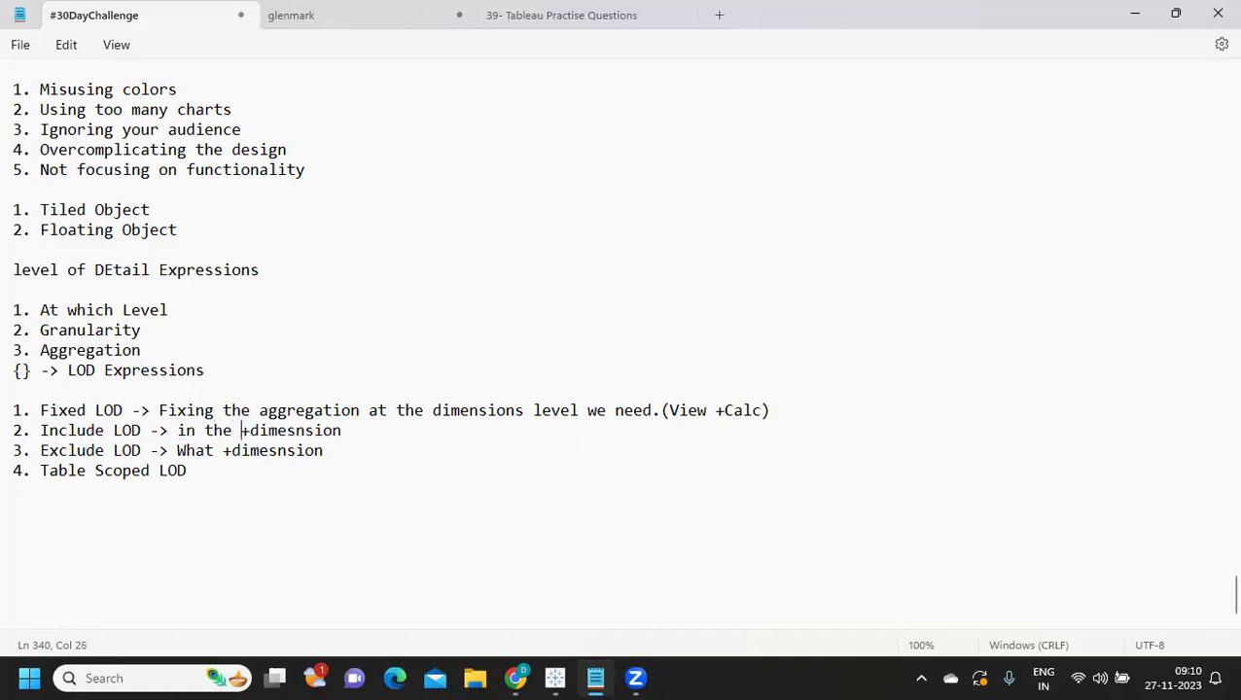
{"action": "type", "text": "View+dimesnsion"}
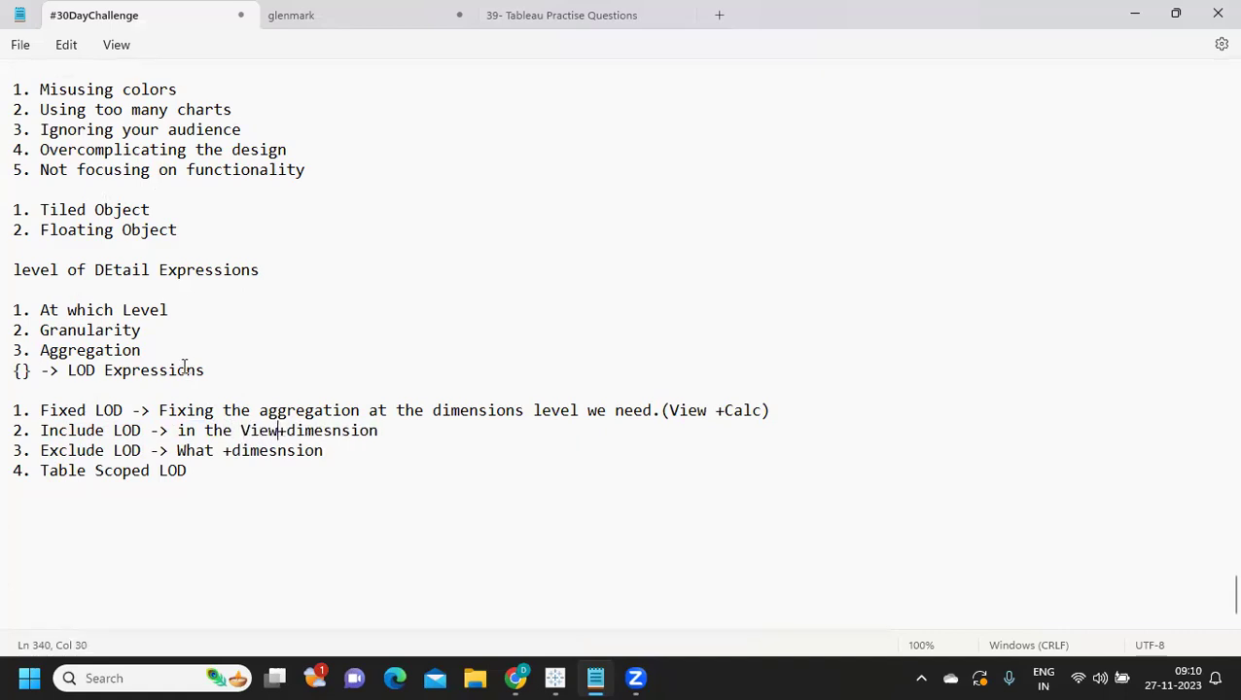
{"action": "type", "text": " Specified"}
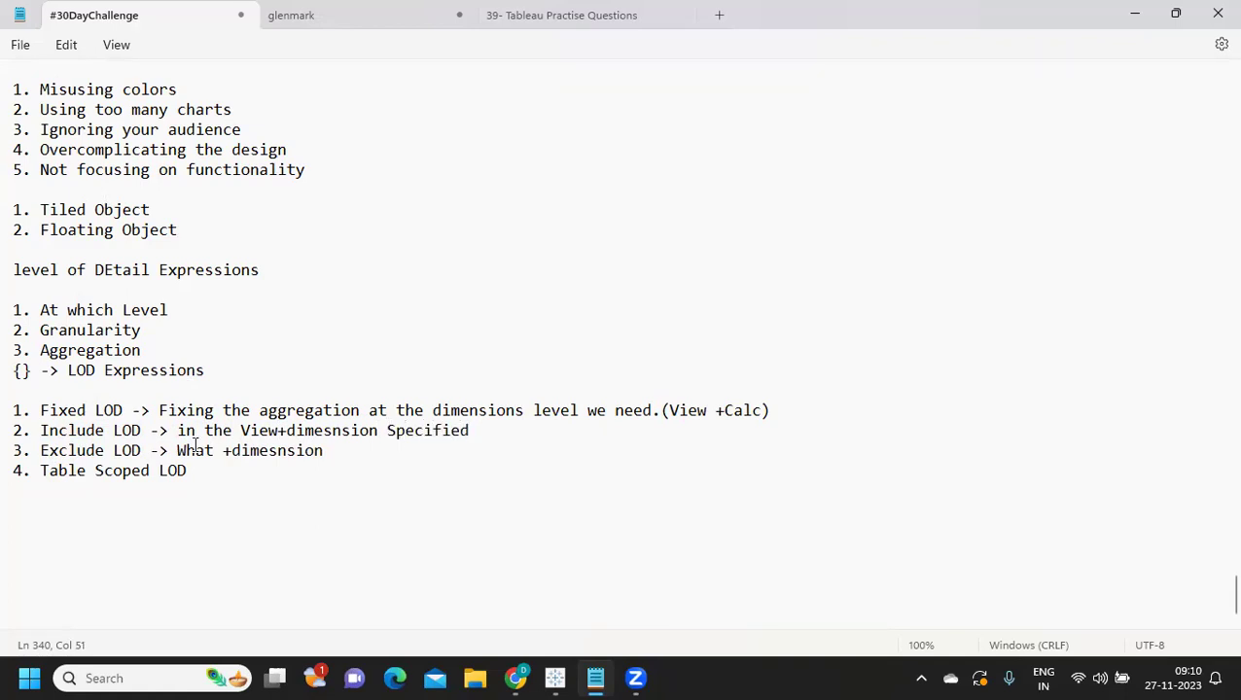
{"action": "left_click_drag", "start_coordinate": [178, 431], "coordinate": [520, 431]}
{"action": "key", "text": "ctrl+c"}
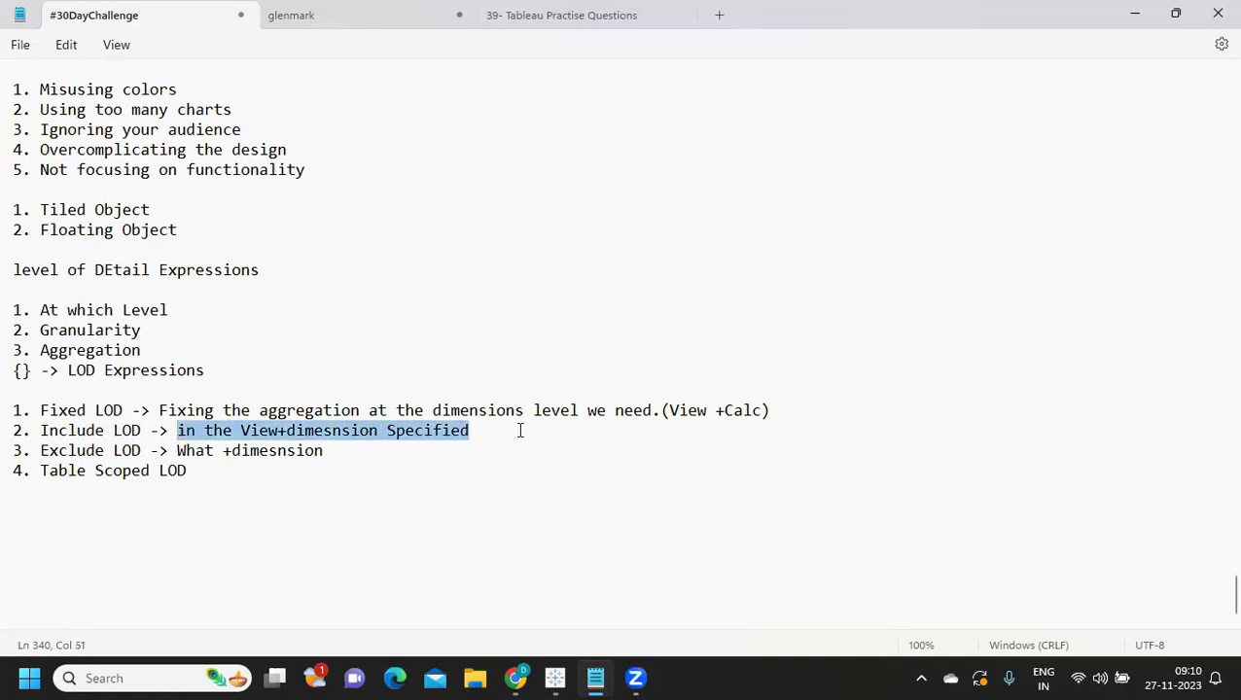
{"action": "left_click_drag", "start_coordinate": [177, 450], "coordinate": [352, 450]}
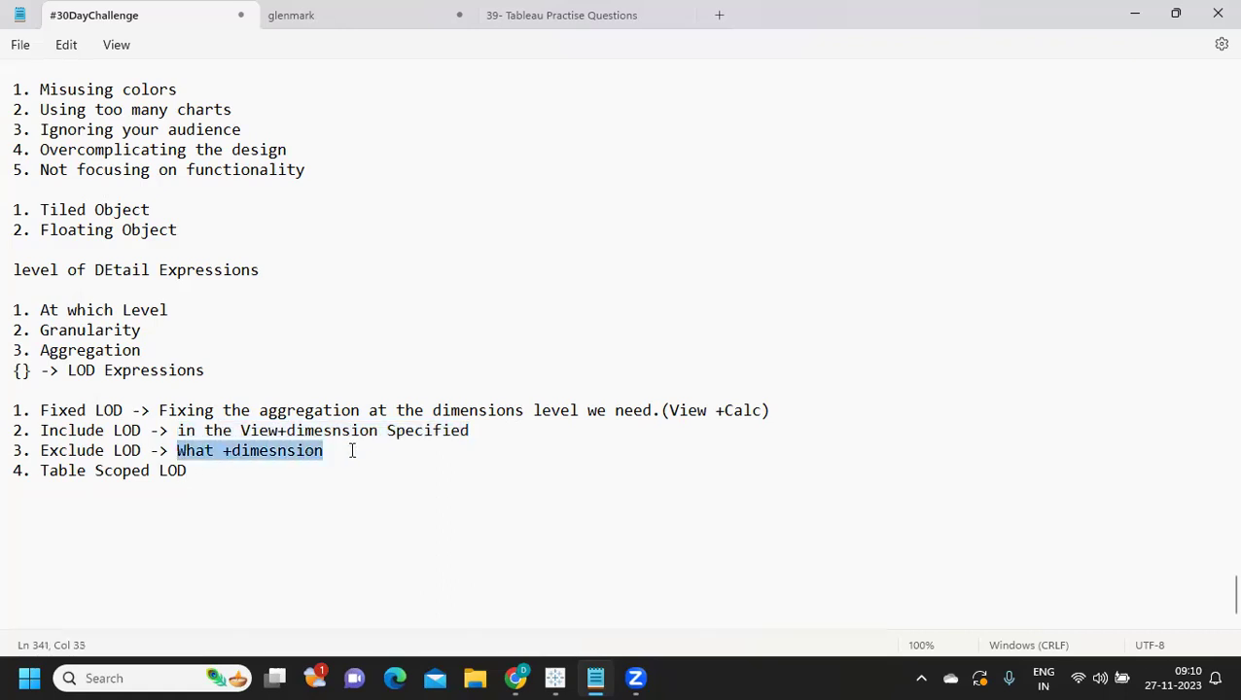
{"action": "key", "text": "ctrl+v"}
{"action": "left_click", "coordinate": [306, 479]}
Step: Change the Exclude note's + to -, and add '->' after the Table Scoped LOD line
{"action": "double_click", "coordinate": [282, 452]}
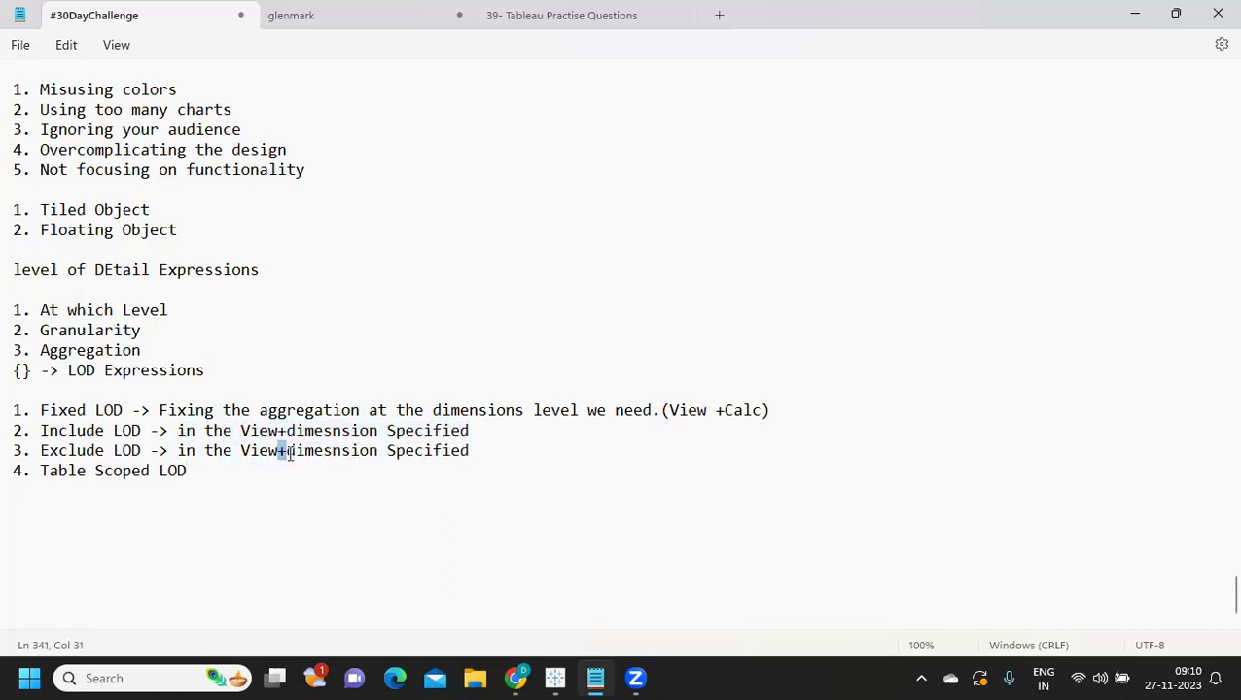
{"action": "type", "text": "-"}
{"action": "left_click", "coordinate": [246, 471]}
{"action": "type", "text": "->"}
Step: Bring up Tableau, expand the Orders, Location and Product field groups, and select Category and Sub-Category
{"action": "mouse_move", "coordinate": [555, 679]}
{"action": "left_click", "coordinate": [618, 564]}
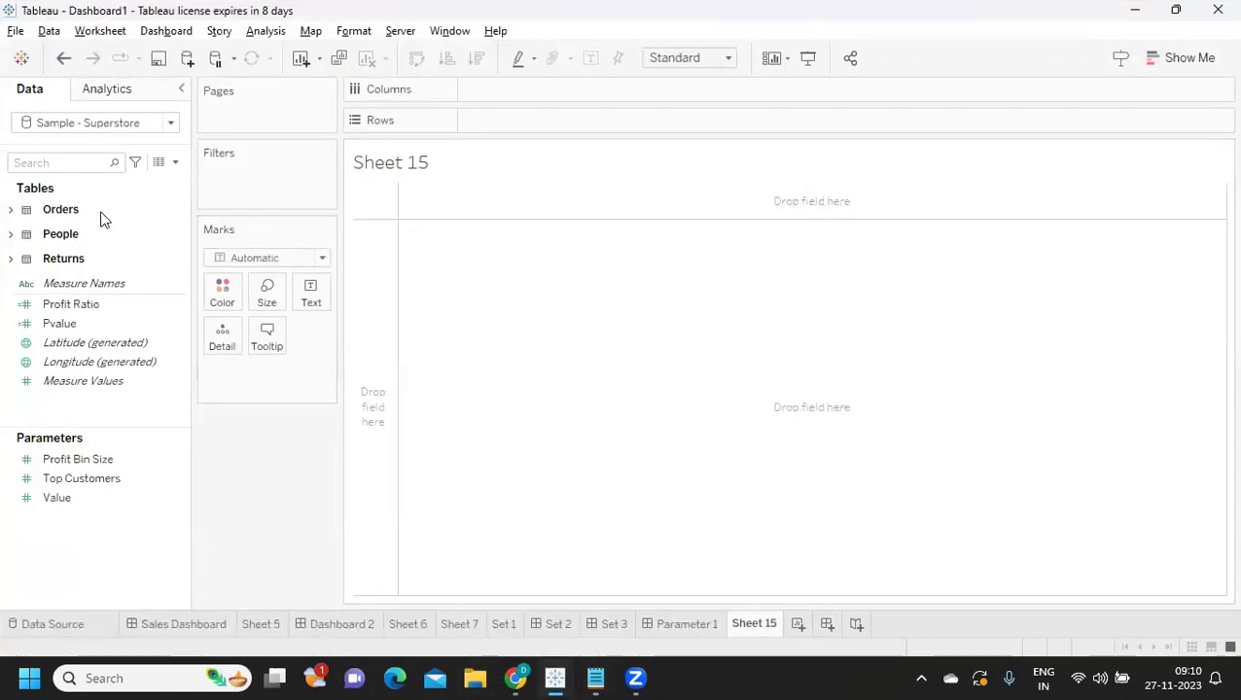
{"action": "left_click", "coordinate": [11, 212]}
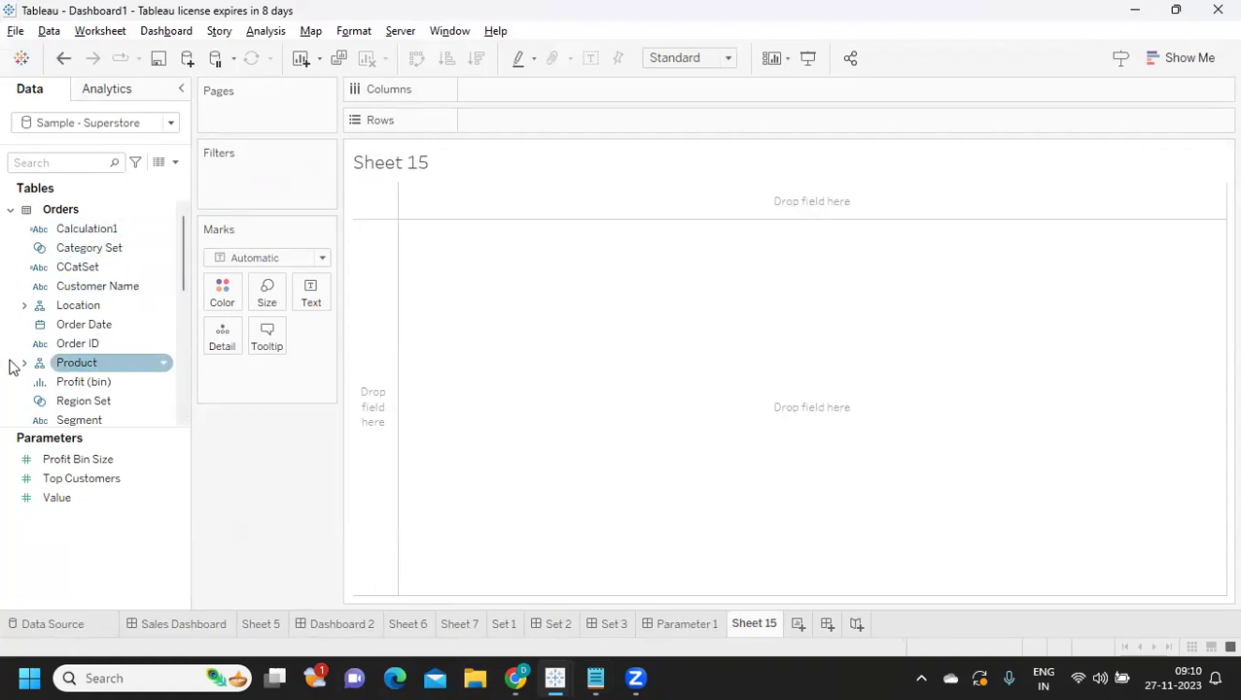
{"action": "left_click", "coordinate": [25, 307]}
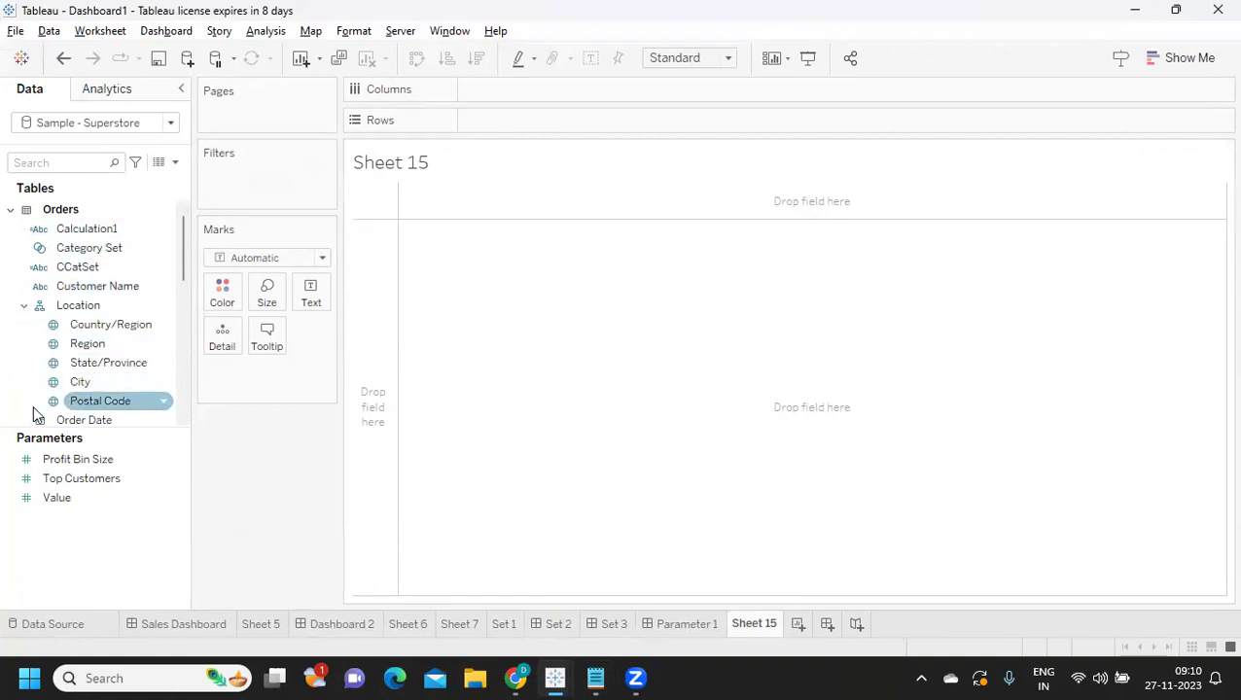
{"action": "scroll", "coordinate": [66, 360], "scroll_direction": "down", "scroll_amount": 2}
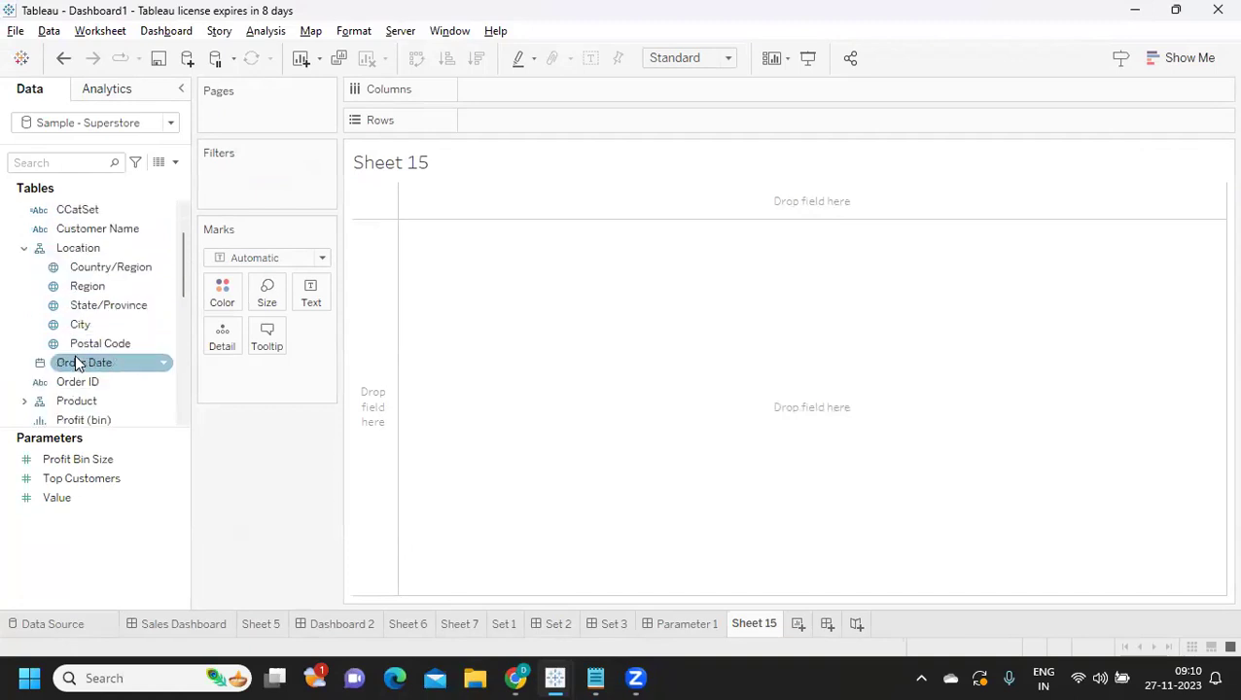
{"action": "left_click", "coordinate": [24, 344]}
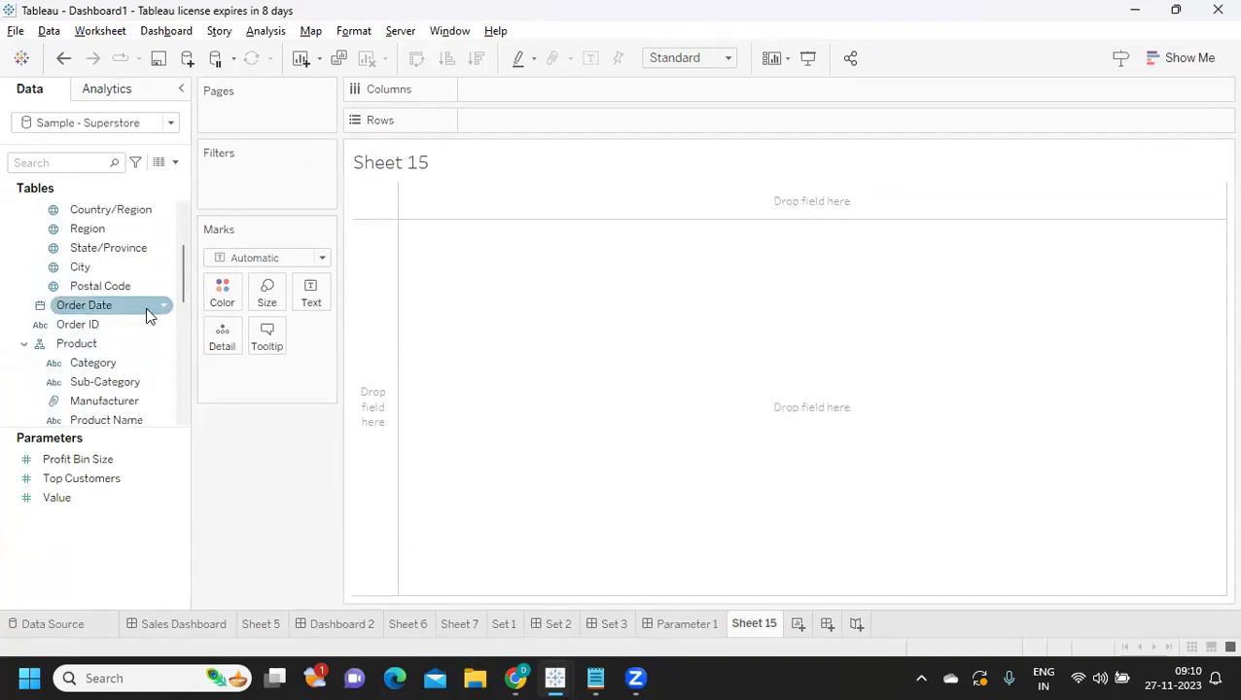
{"action": "left_click_drag", "start_coordinate": [185, 269], "coordinate": [183, 300]}
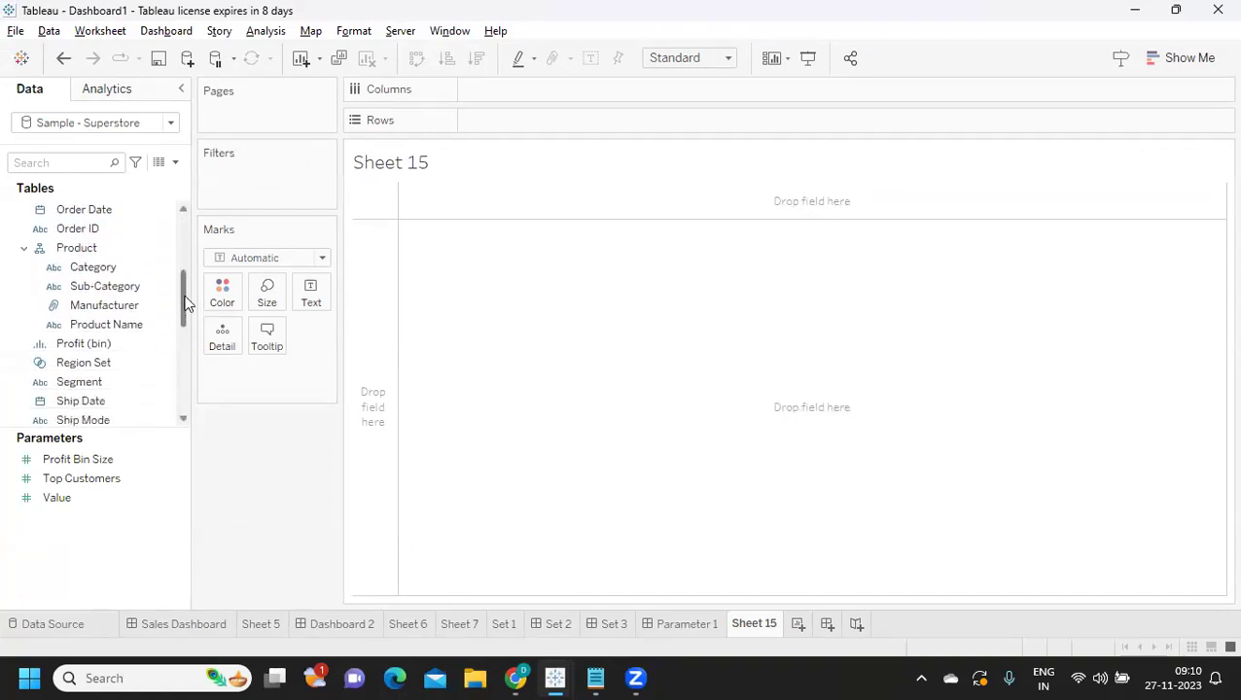
{"action": "left_click", "coordinate": [132, 267]}
{"action": "left_click", "coordinate": [141, 287], "text": "ctrl"}
{"action": "left_click_drag", "start_coordinate": [181, 326], "coordinate": [182, 350]}
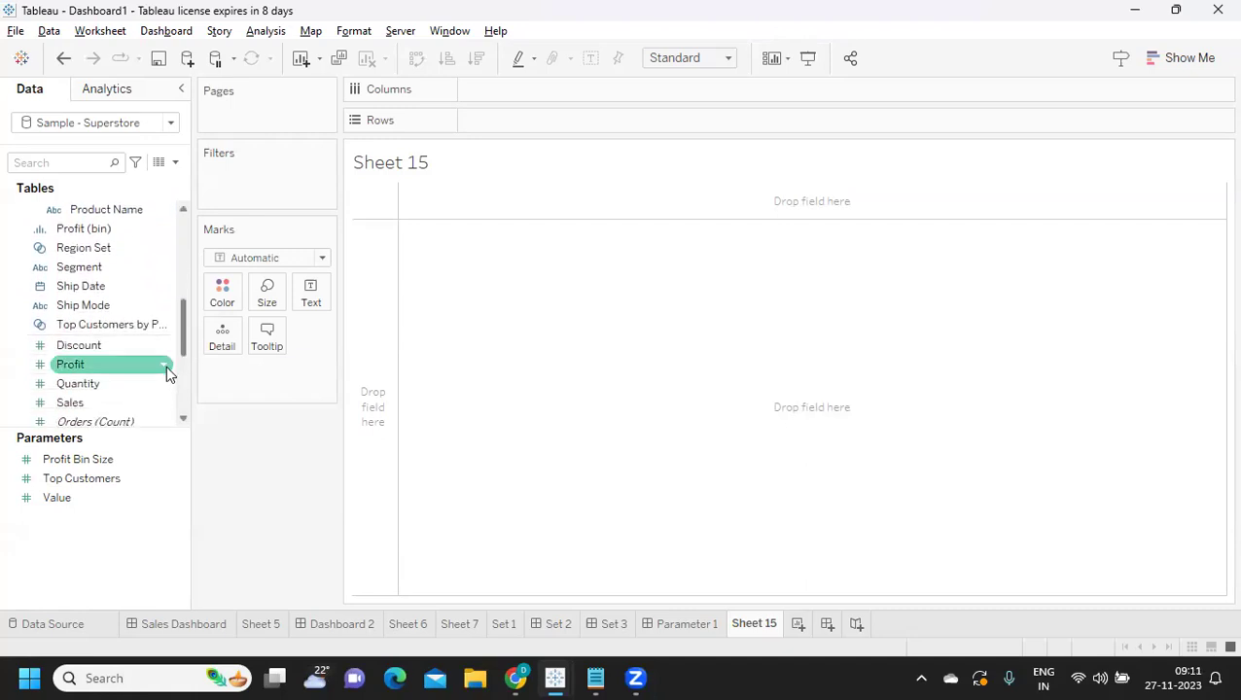
Step: Preview the LOD Calculation that Tableau creates for Sales, then close the editor without saving
{"action": "left_click", "coordinate": [96, 407]}
{"action": "right_click", "coordinate": [98, 409]}
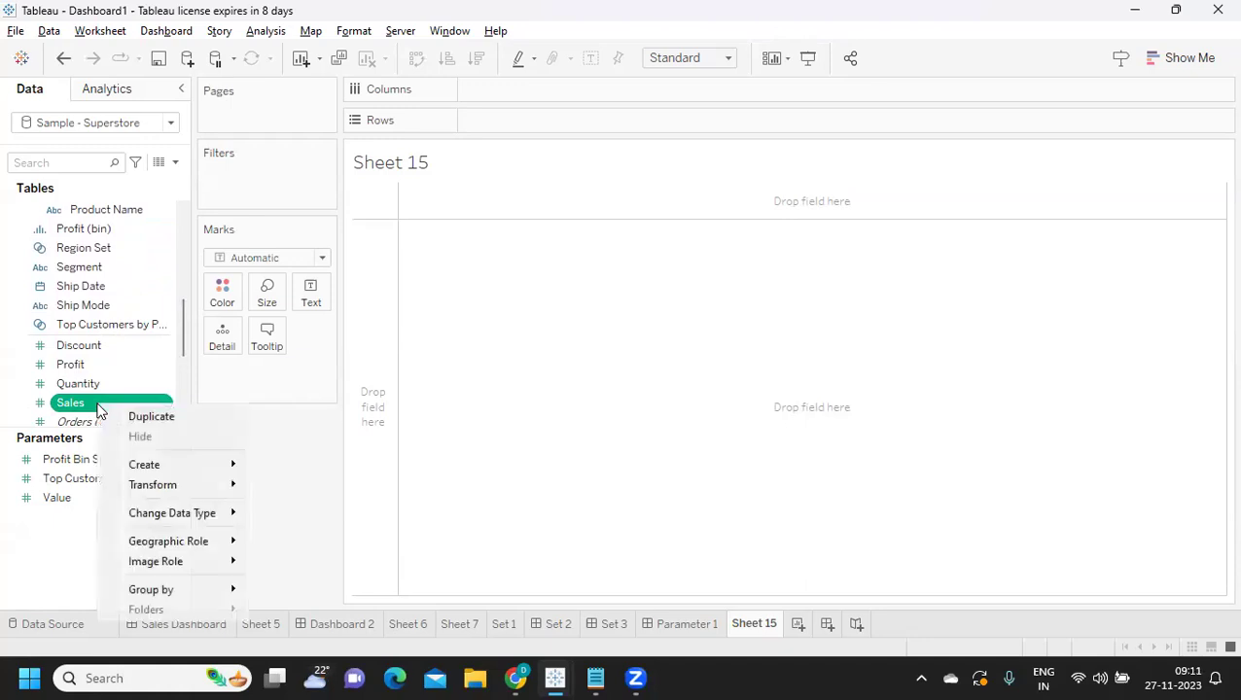
{"action": "mouse_move", "coordinate": [156, 471]}
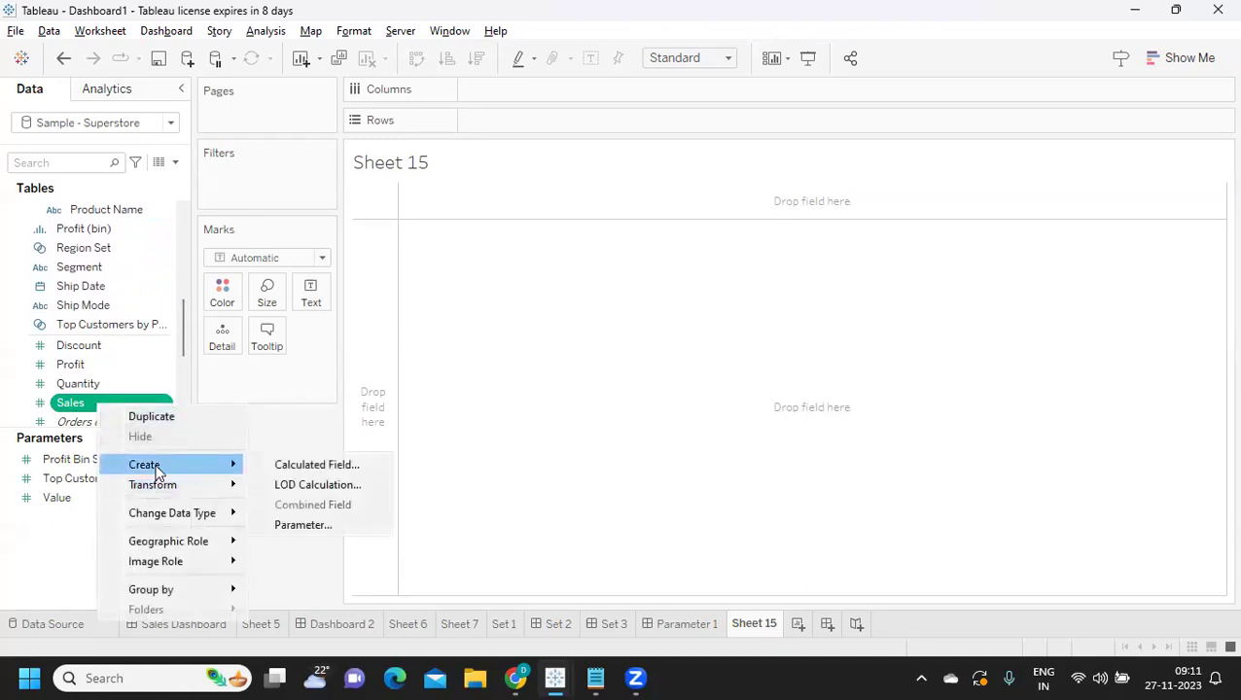
{"action": "left_click", "coordinate": [300, 485]}
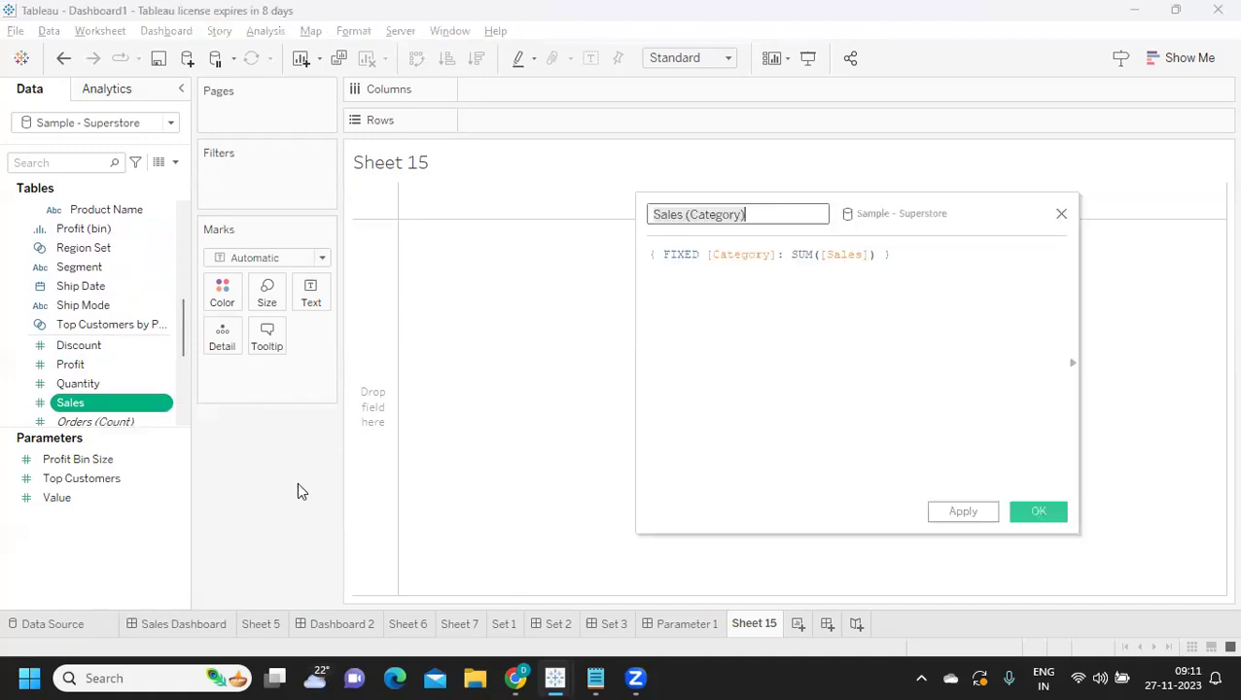
{"action": "left_click", "coordinate": [911, 251]}
{"action": "left_click", "coordinate": [634, 262], "text": "shift"}
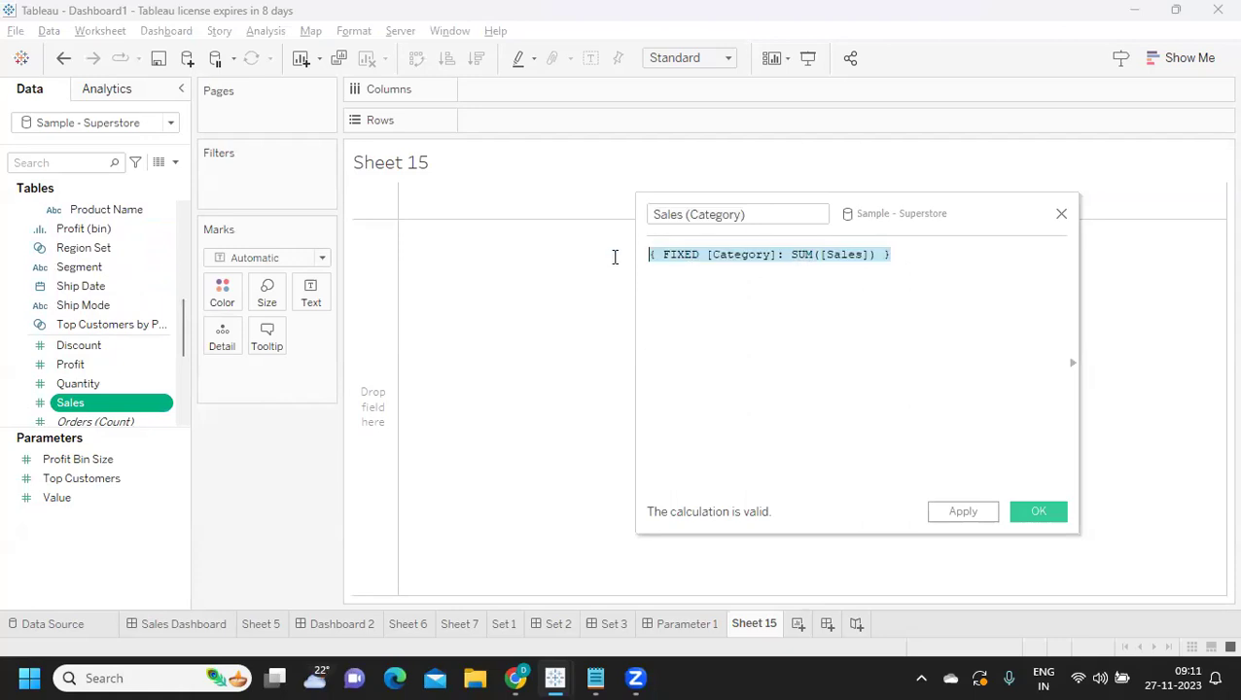
{"action": "left_click", "coordinate": [845, 321]}
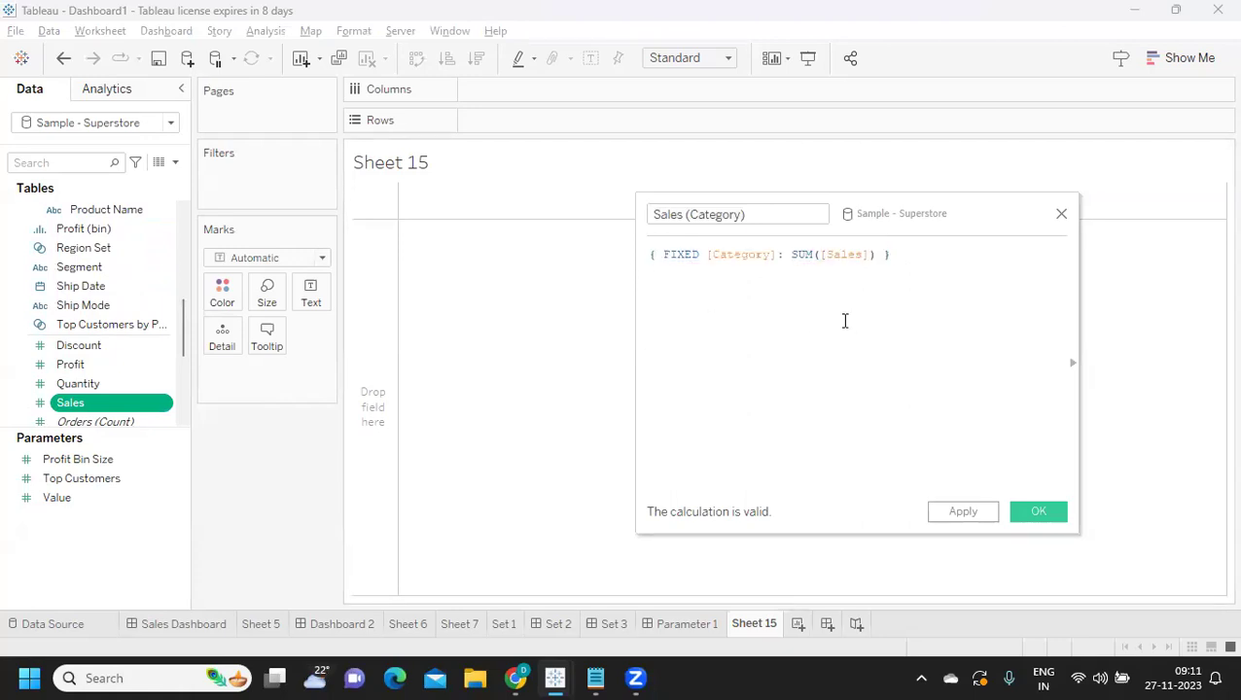
{"action": "left_click", "coordinate": [1061, 213]}
{"action": "scroll", "coordinate": [97, 333], "scroll_direction": "up", "scroll_amount": 10}
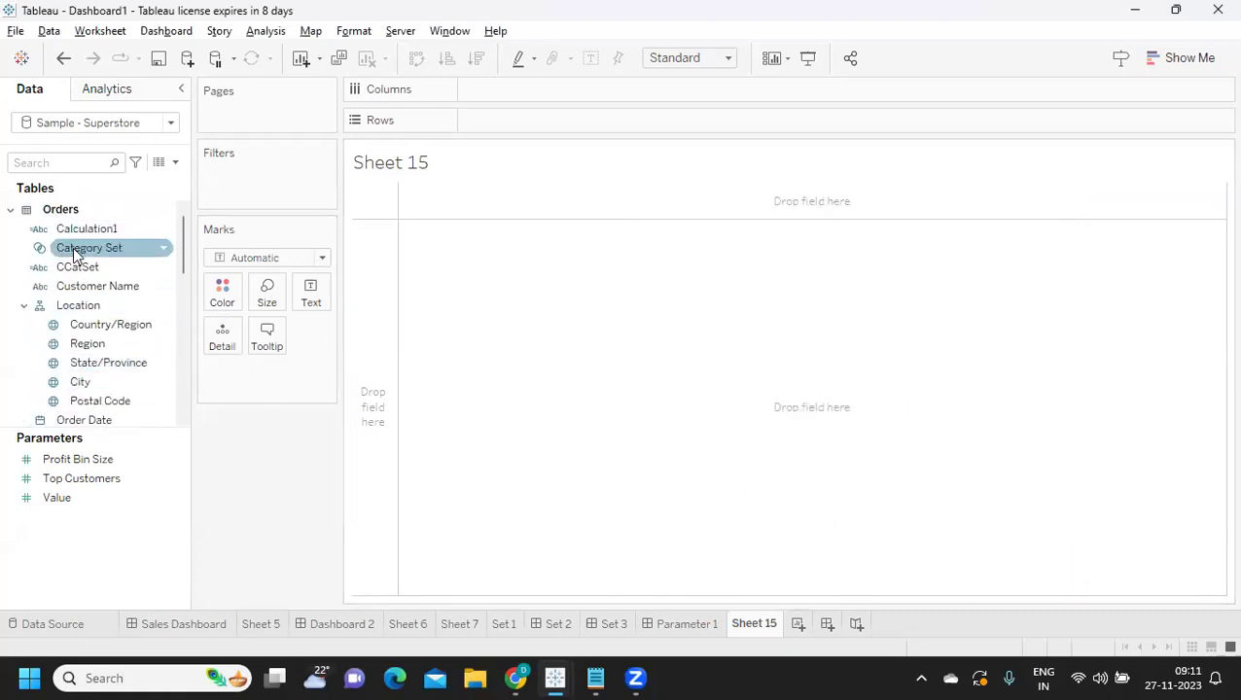
Step: Put Category on Rows and SUM(Sales) on Text: Furniture 754,748, Office Supplies 731,893, Technology 839,893
{"action": "scroll", "coordinate": [86, 370], "scroll_direction": "down", "scroll_amount": 3}
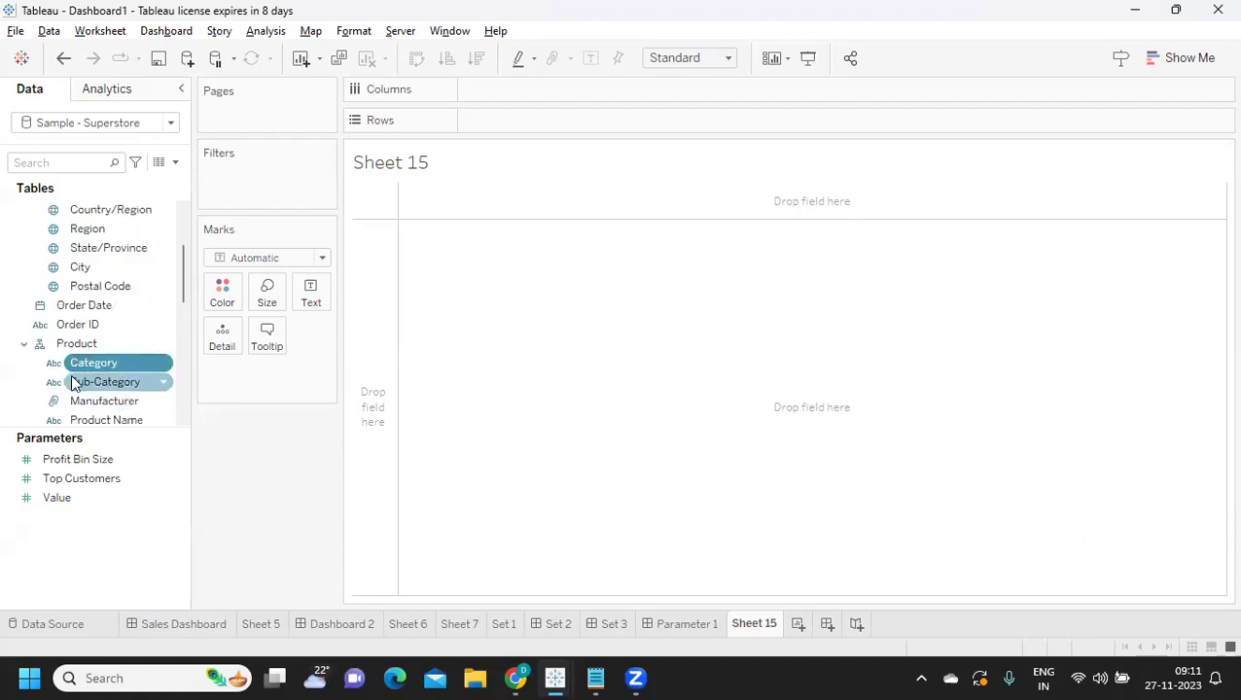
{"action": "mouse_move", "coordinate": [88, 362]}
{"action": "left_mouse_down"}
{"action": "mouse_move", "coordinate": [498, 129]}
{"action": "mouse_move", "coordinate": [491, 122]}
{"action": "left_mouse_up"}
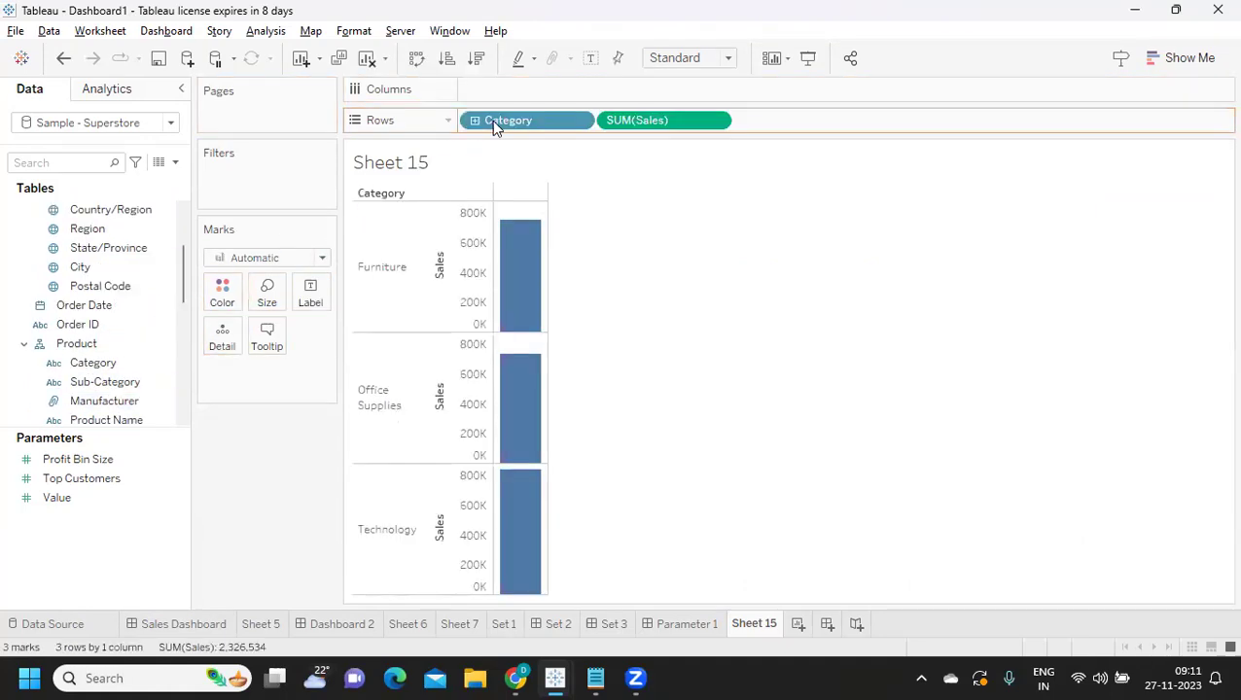
{"action": "left_click_drag", "start_coordinate": [660, 130], "coordinate": [310, 304]}
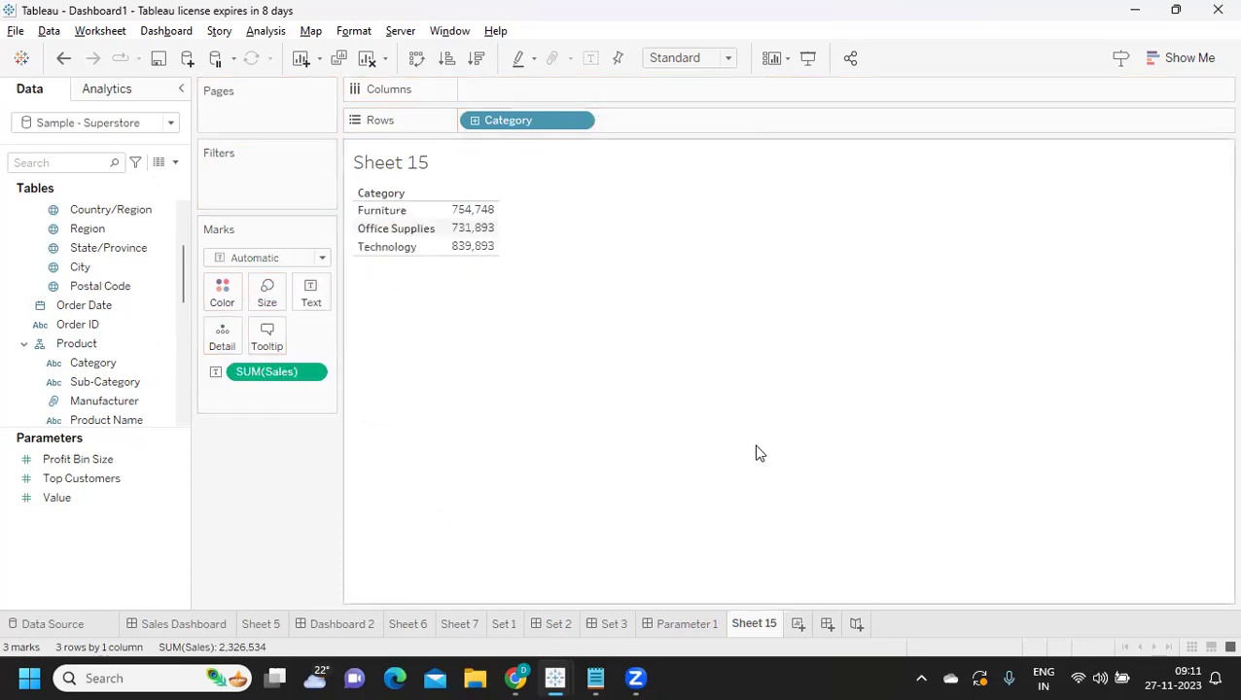
Step: Create a new calculated field named 'LOD Expressions'
{"action": "left_click", "coordinate": [175, 162]}
{"action": "left_click", "coordinate": [96, 183]}
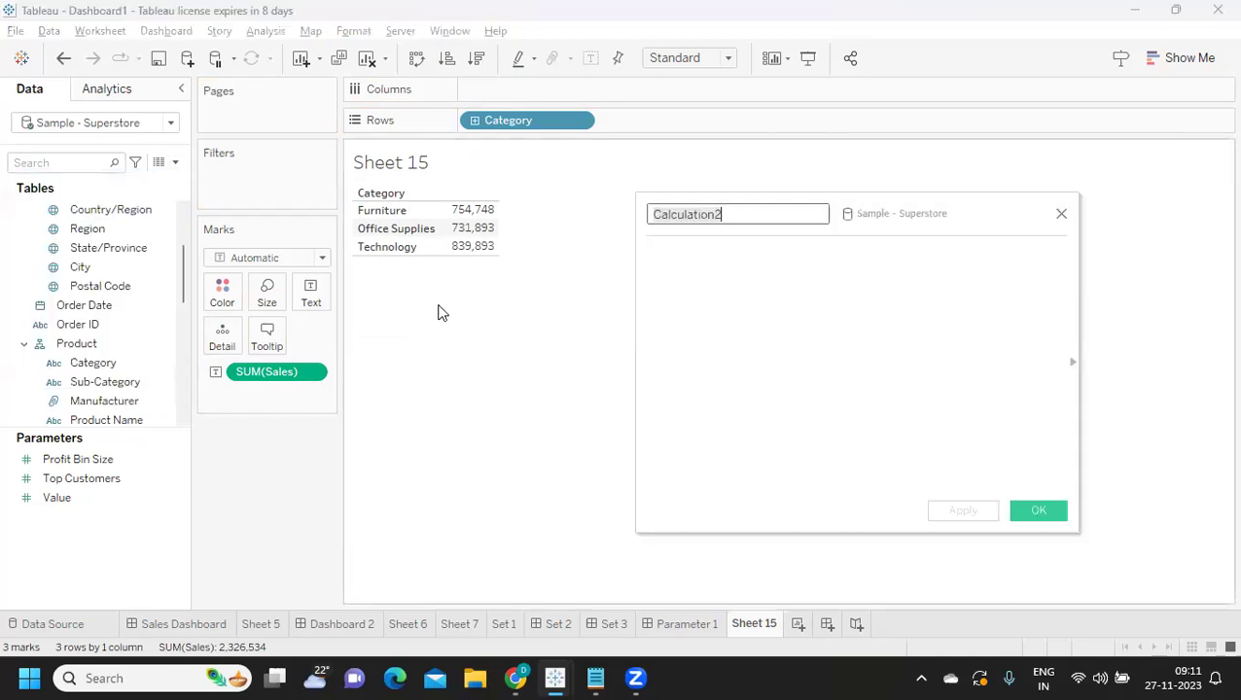
{"action": "type", "text": "Lo"}
{"action": "key", "text": "BackSpace"}
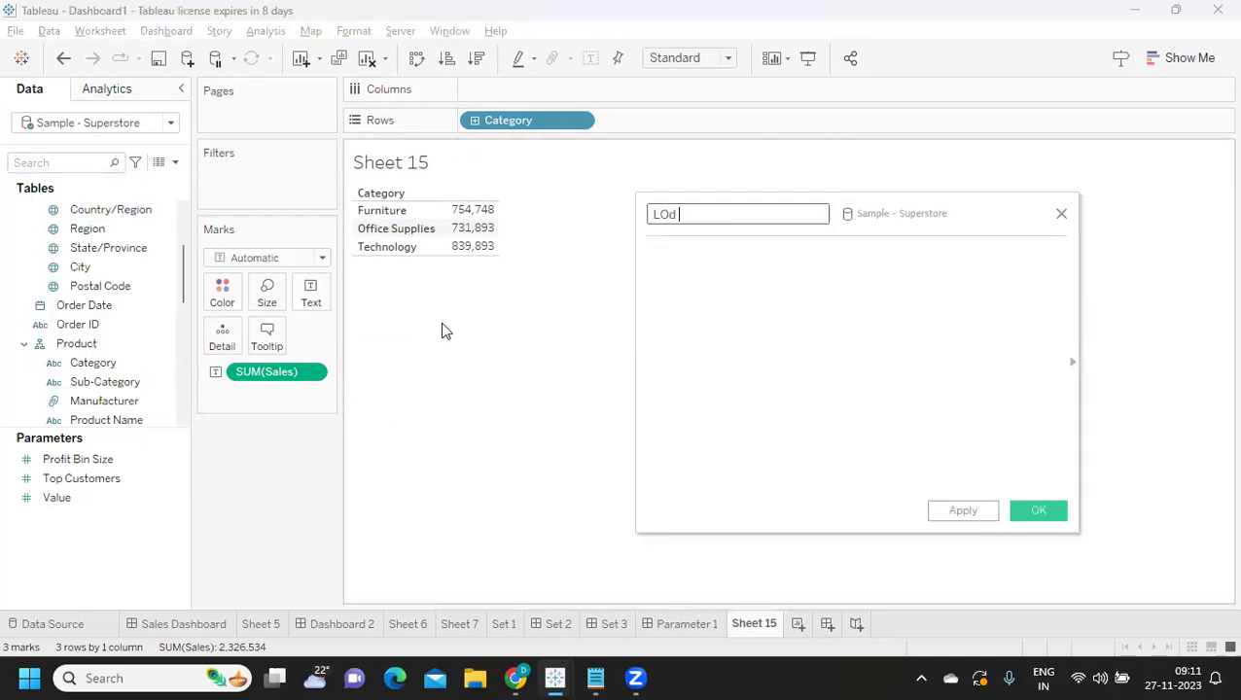
{"action": "type", "text": "D Expressions"}
{"action": "key", "text": "Tab"}
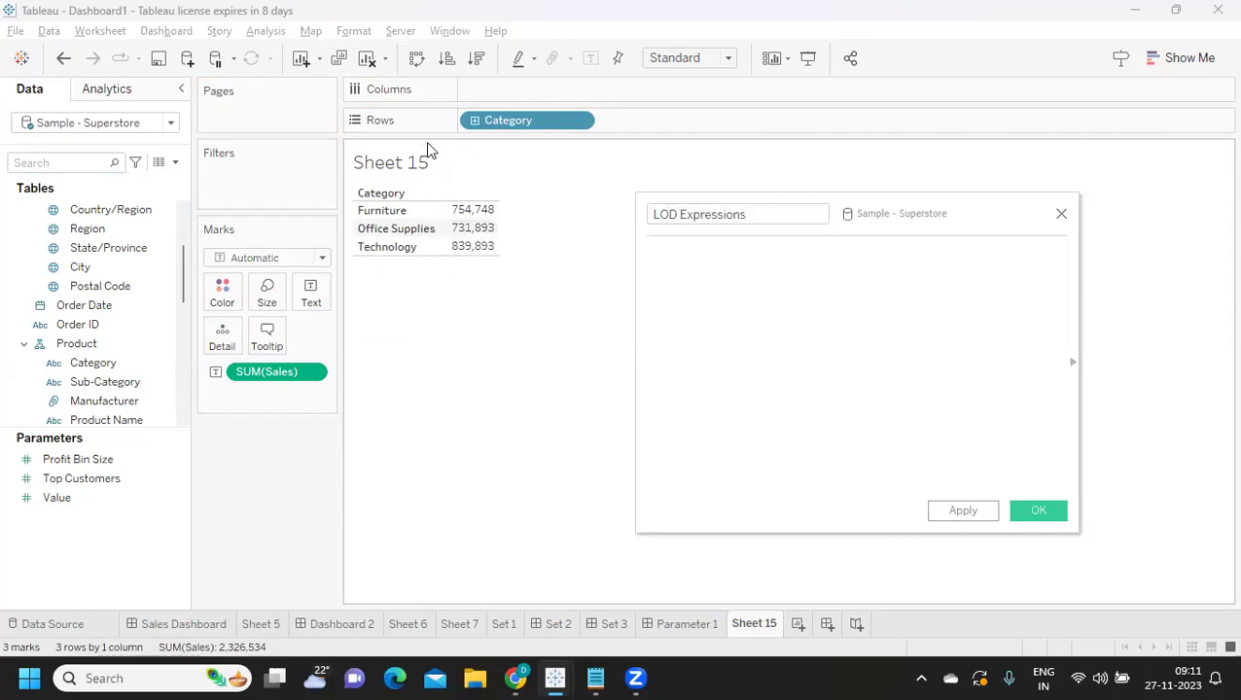
{"action": "type", "text": ":"}
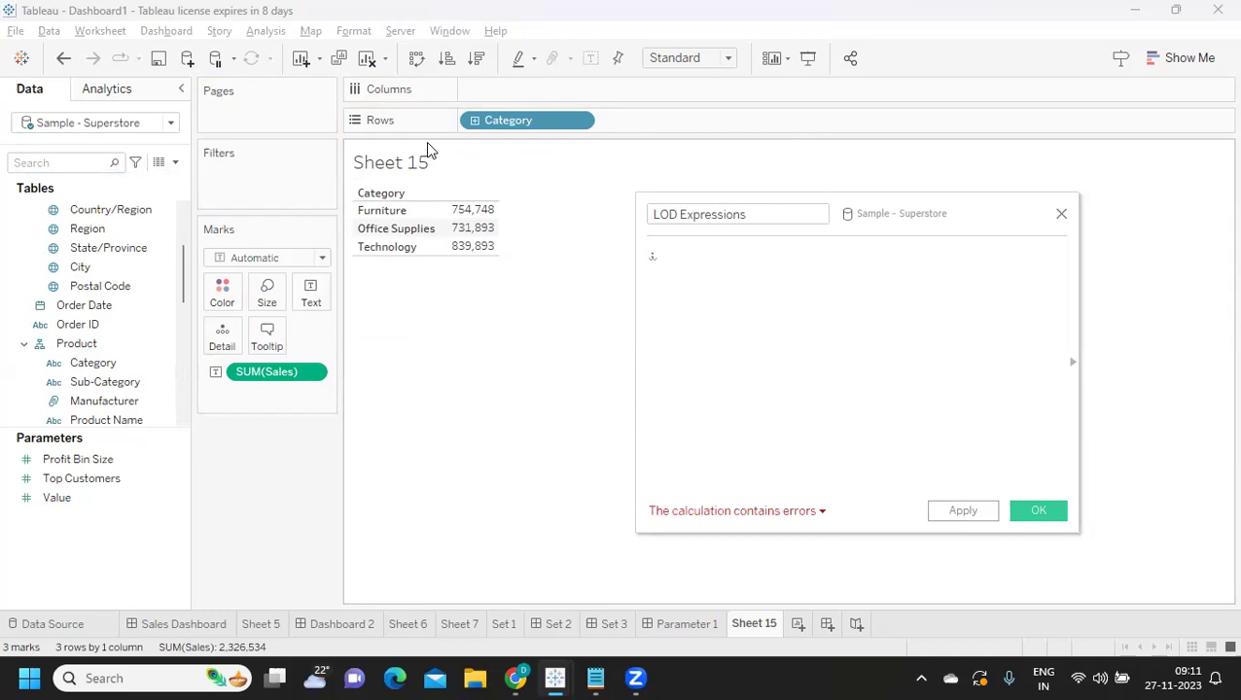
{"action": "key", "text": "BackSpace"}
{"action": "type", "text": "{}"}
{"action": "key", "text": "BackSpace"}
{"action": "key", "text": "BackSpace"}
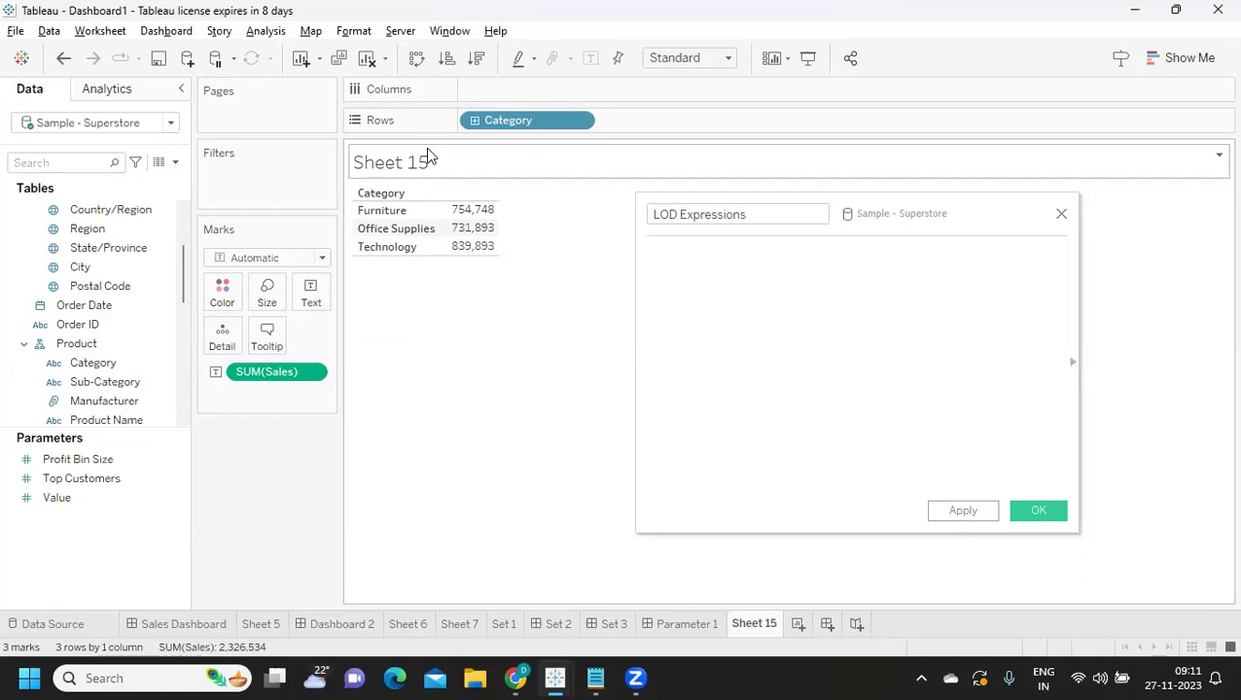
Step: Enter the formula {FIXED [Category] : SUM([Sales])}
{"action": "left_click", "coordinate": [673, 287]}
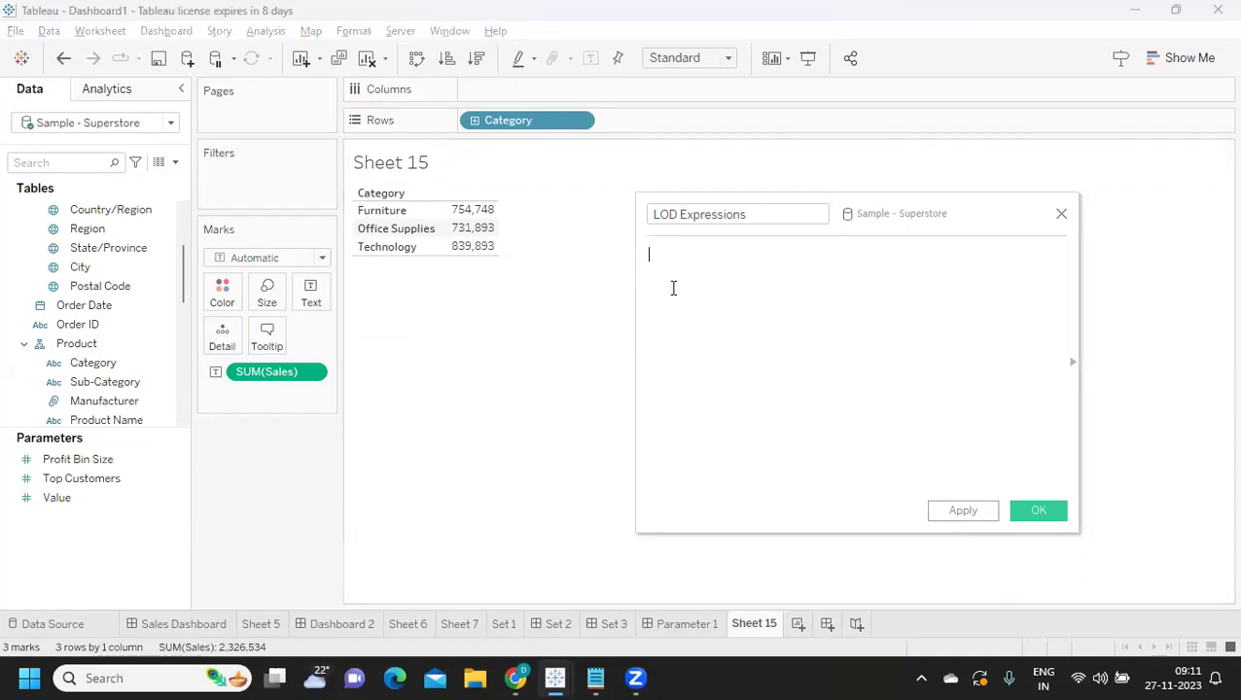
{"action": "type", "text": "{"}
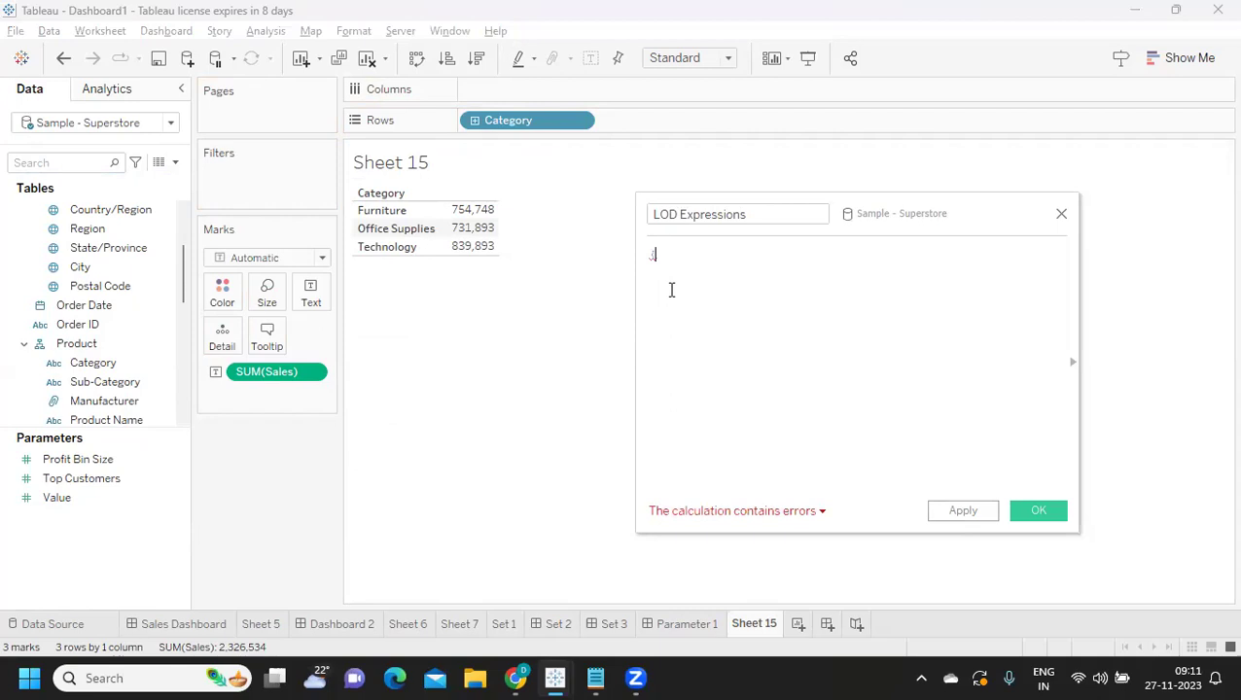
{"action": "type", "text": "FIXED"}
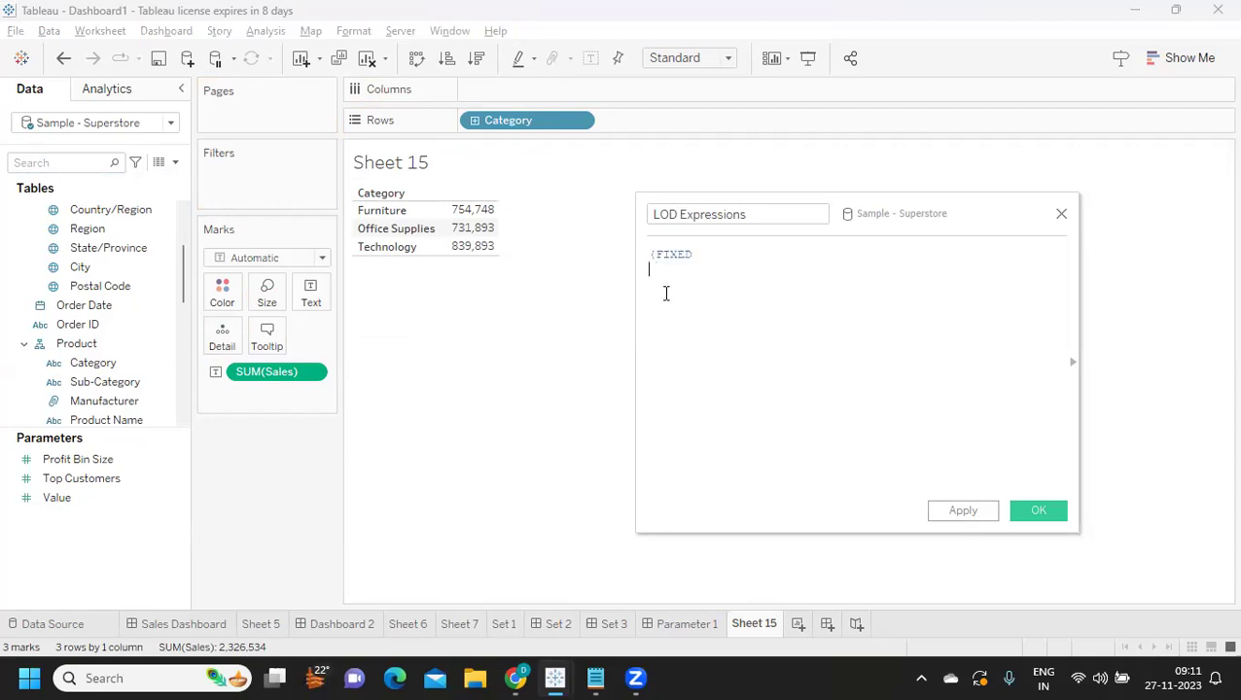
{"action": "left_click", "coordinate": [697, 255]}
{"action": "left_click_drag", "start_coordinate": [694, 255], "coordinate": [658, 261]}
{"action": "left_click", "coordinate": [715, 255]}
{"action": "type", "text": "CAT"}
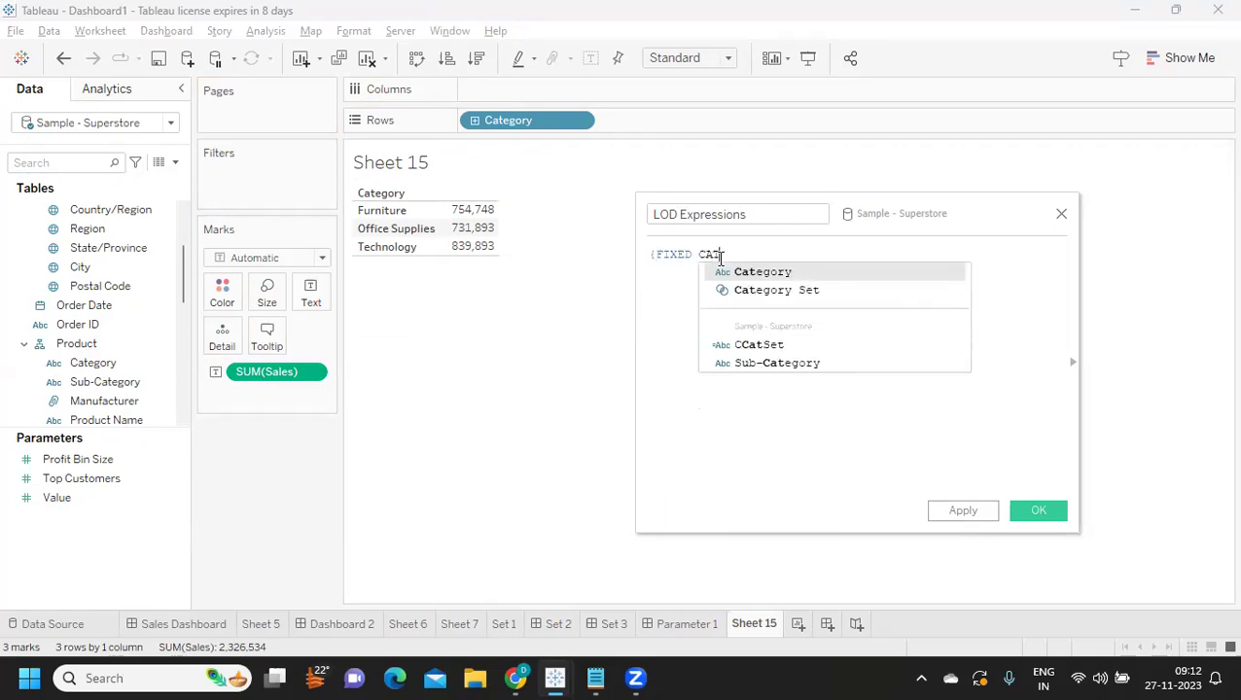
{"action": "left_click", "coordinate": [719, 272]}
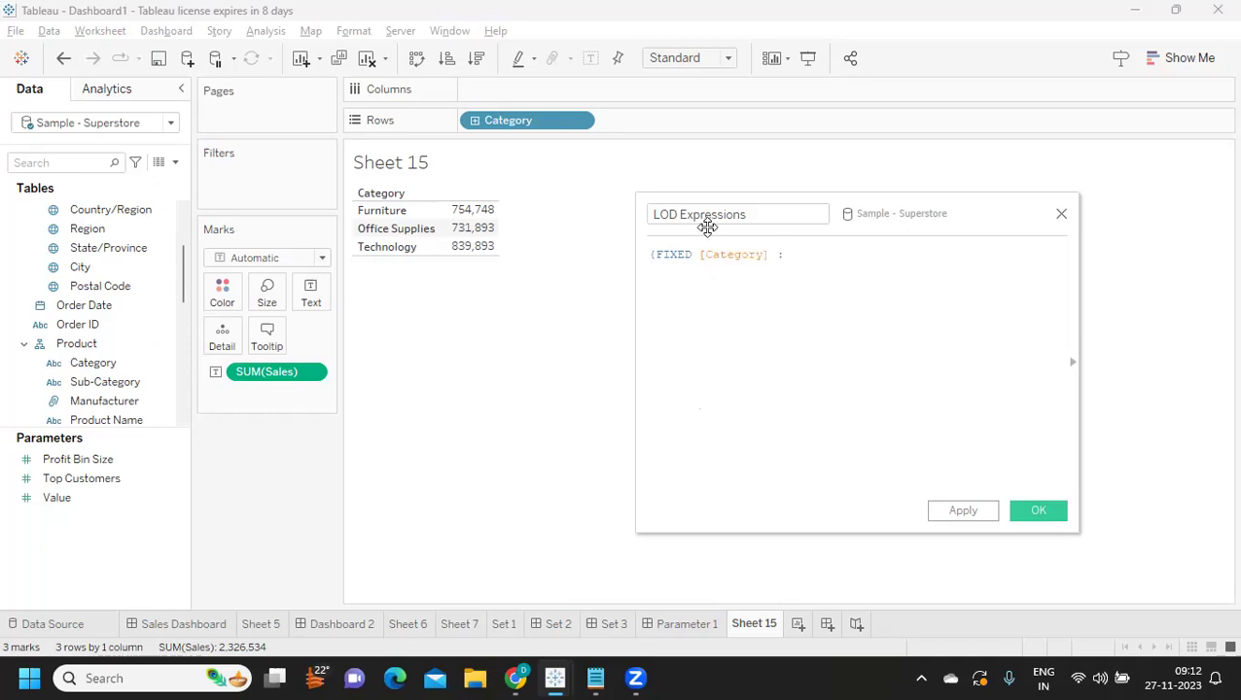
{"action": "type", "text": "sum"}
{"action": "key", "text": "Return"}
{"action": "type", "text": "[Sa"}
{"action": "key", "text": "Return"}
{"action": "type", "text": ")"}
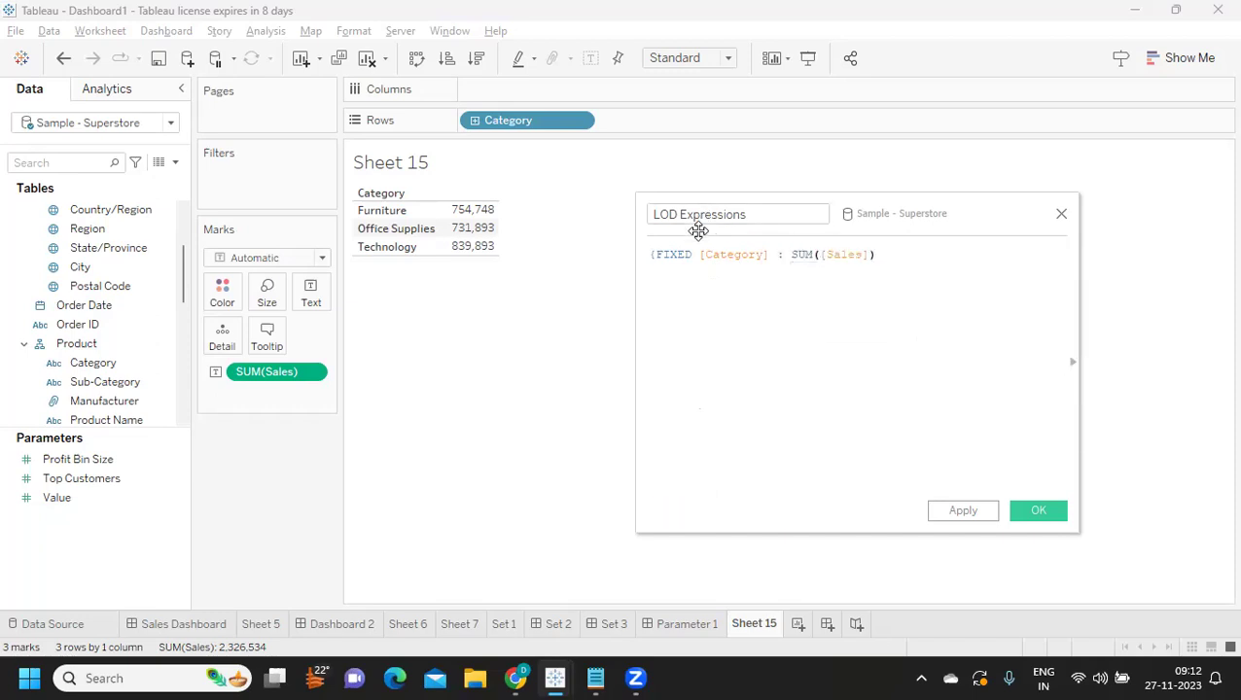
{"action": "type", "text": "}"}
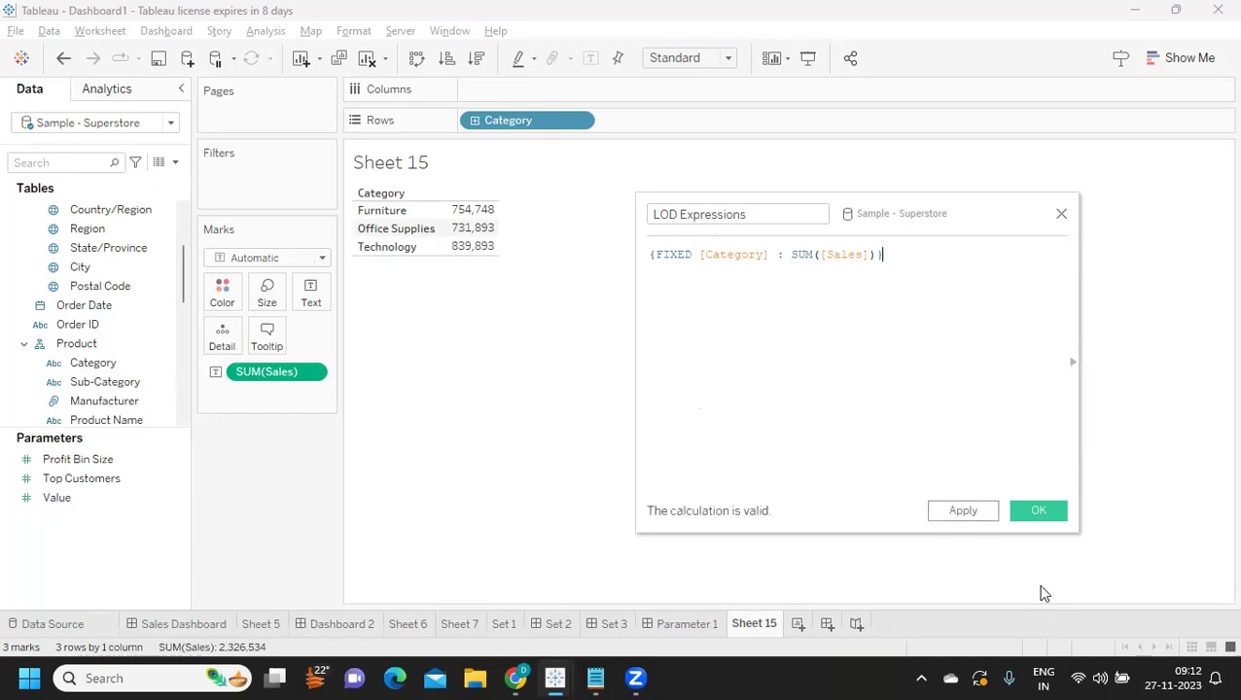
Step: Apply LOD Expressions and show it beside Sales per Category as a side-by-side text table
{"action": "left_click", "coordinate": [965, 510]}
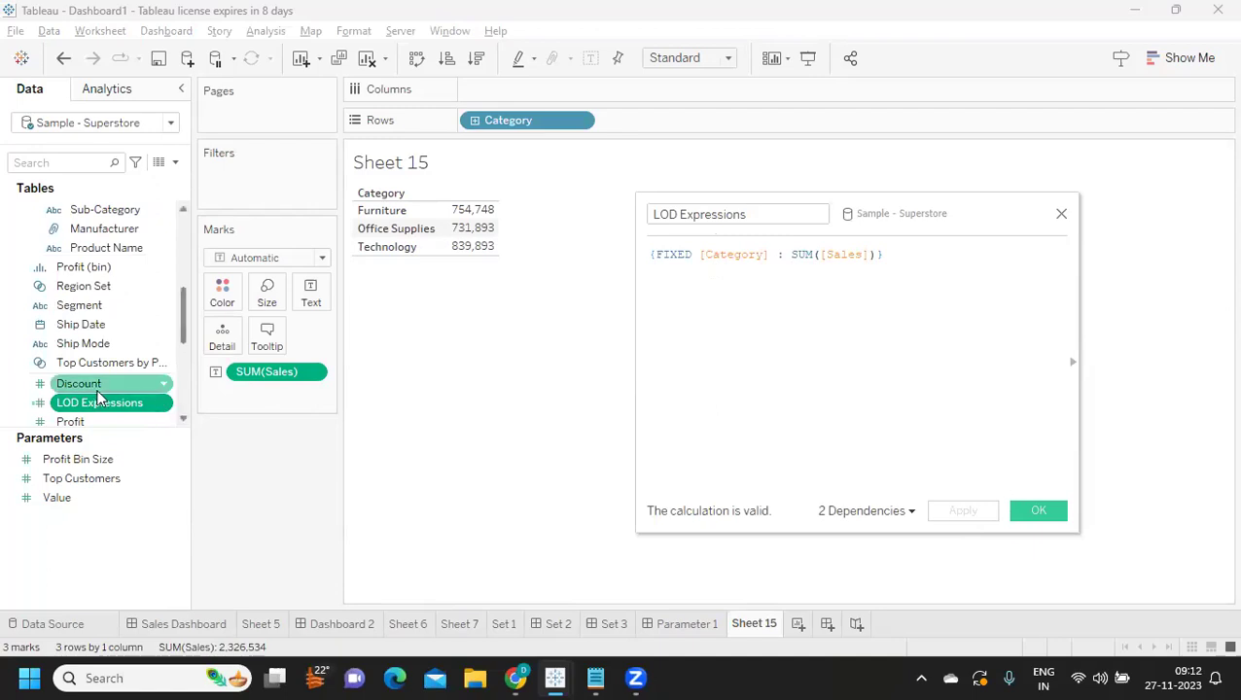
{"action": "left_click_drag", "start_coordinate": [97, 398], "coordinate": [312, 300]}
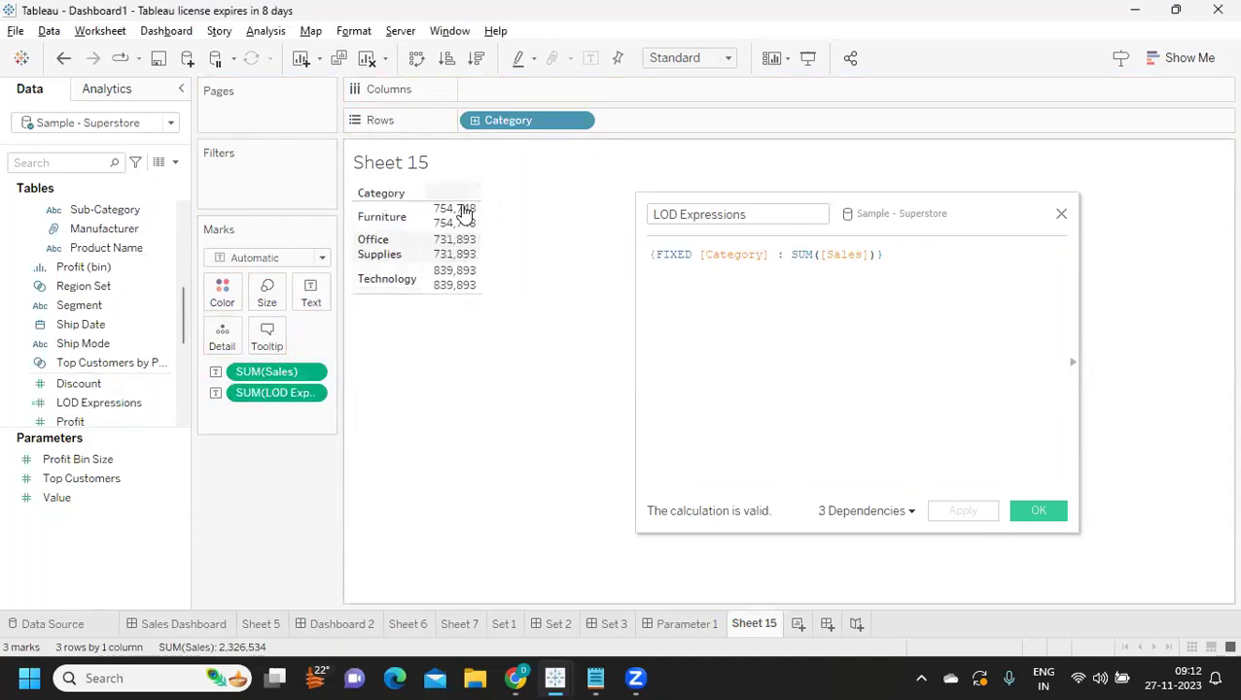
{"action": "left_click", "coordinate": [1180, 57]}
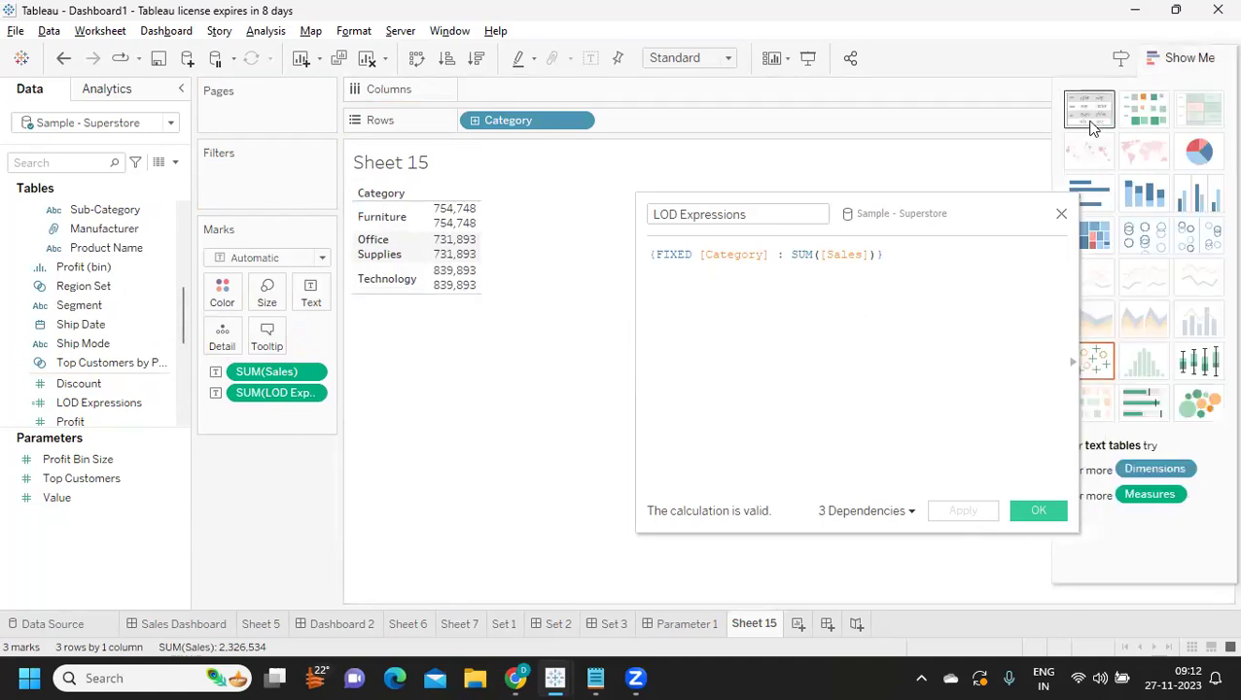
{"action": "left_click", "coordinate": [1091, 126]}
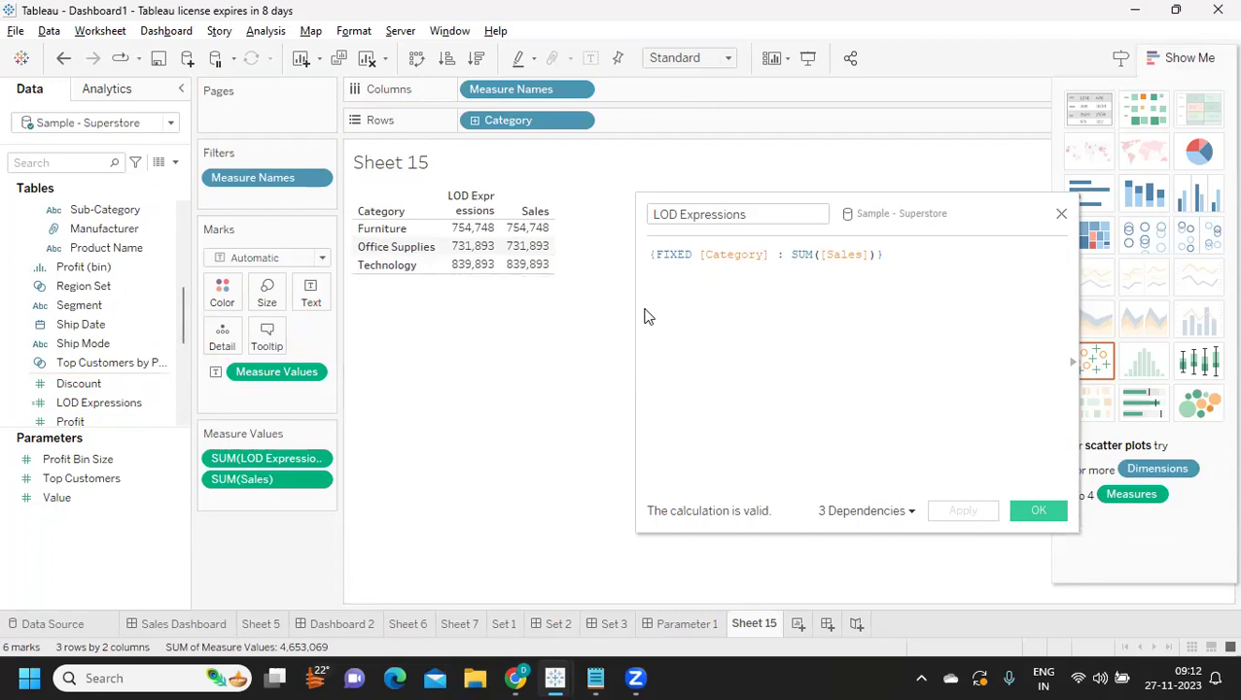
{"action": "left_click_drag", "start_coordinate": [927, 252], "coordinate": [645, 251]}
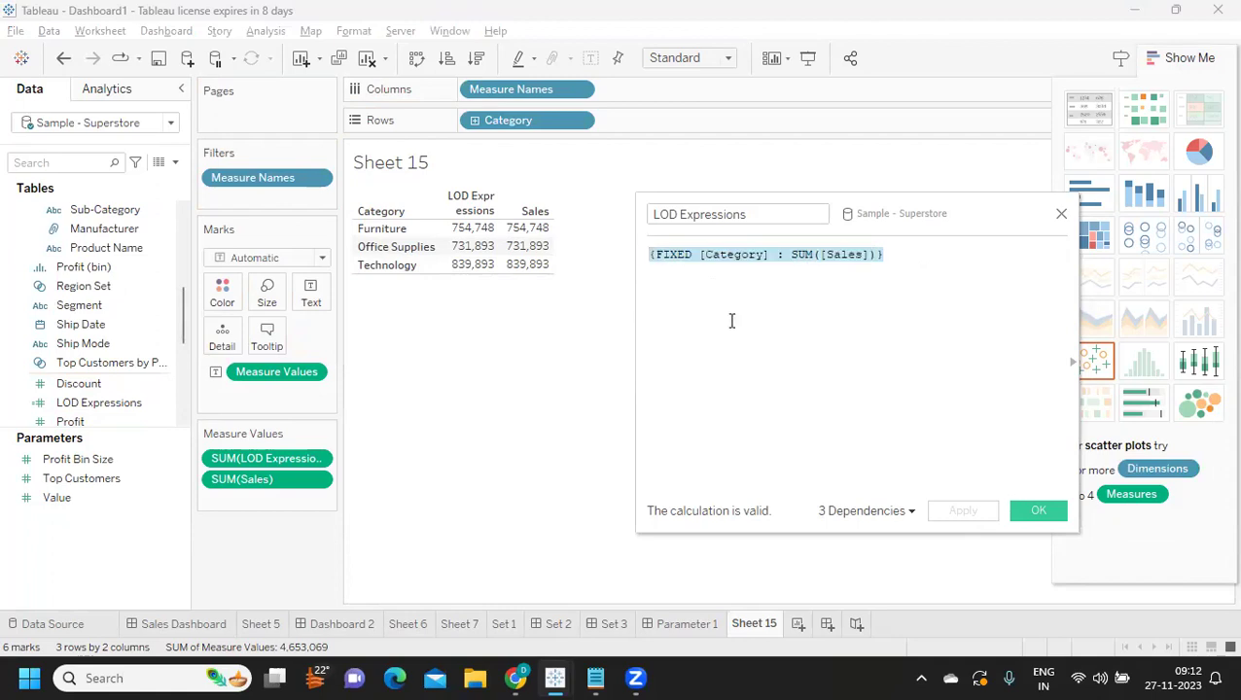
Step: Drop Category from Rows, then re-add it and drill down to Sub-Category rows
{"action": "left_click", "coordinate": [779, 322]}
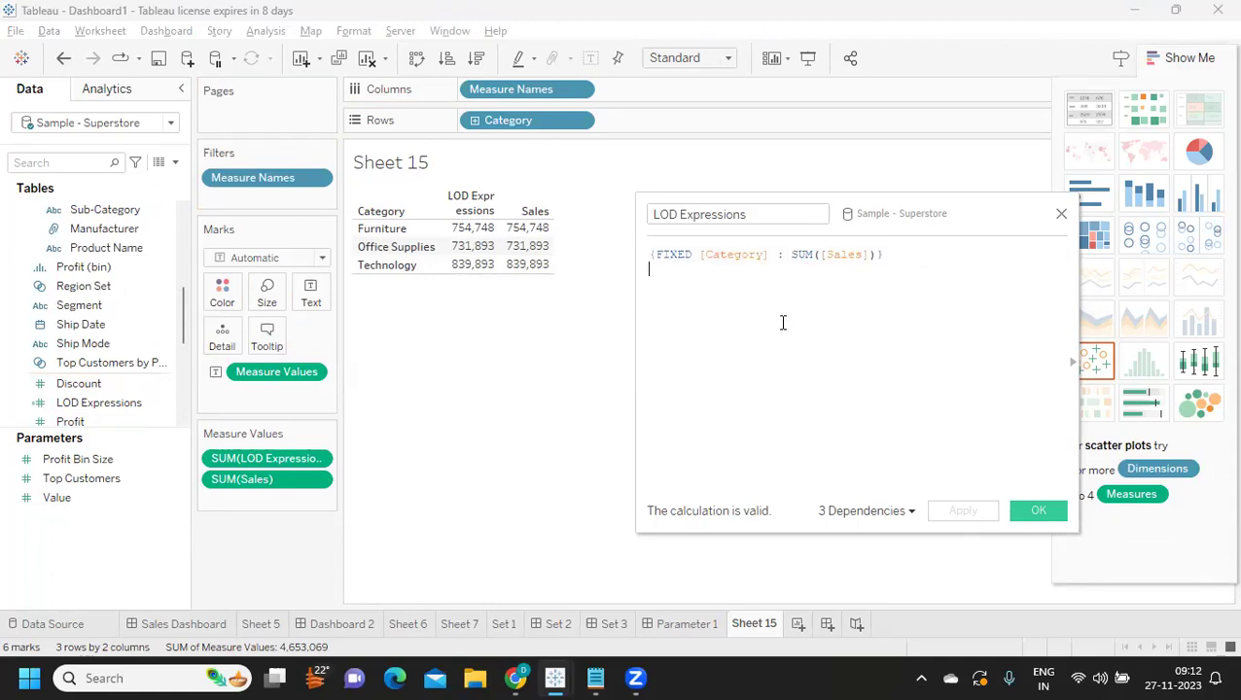
{"action": "double_click", "coordinate": [743, 255]}
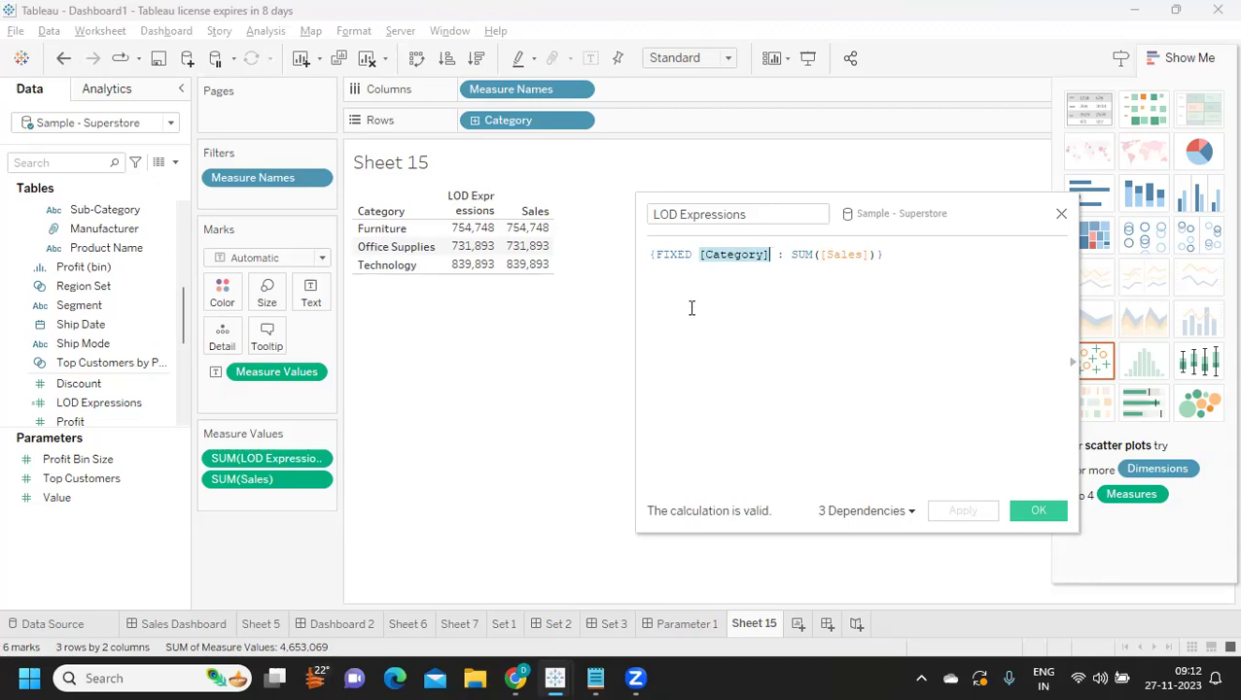
{"action": "left_click", "coordinate": [700, 254]}
{"action": "double_click", "coordinate": [725, 255]}
{"action": "left_click", "coordinate": [747, 311]}
{"action": "left_click_drag", "start_coordinate": [510, 124], "coordinate": [493, 374]}
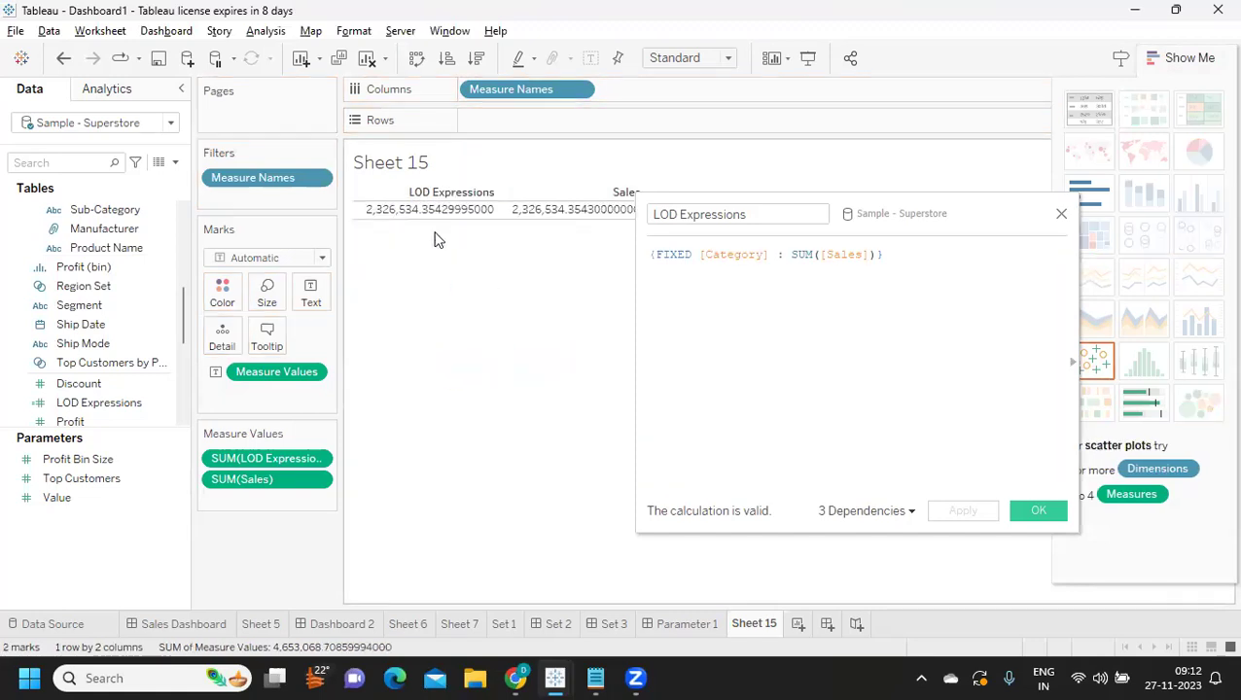
{"action": "mouse_move", "coordinate": [410, 218]}
{"action": "left_click", "coordinate": [474, 120]}
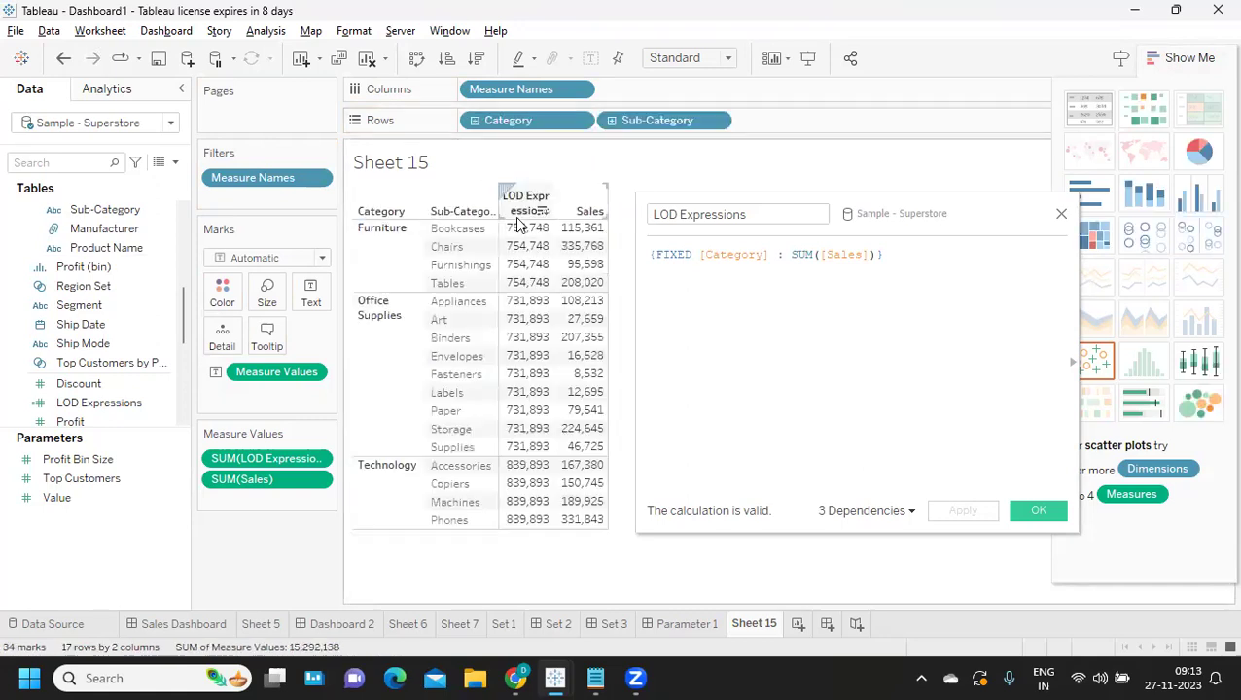
{"action": "left_click_drag", "start_coordinate": [895, 207], "coordinate": [1031, 166]}
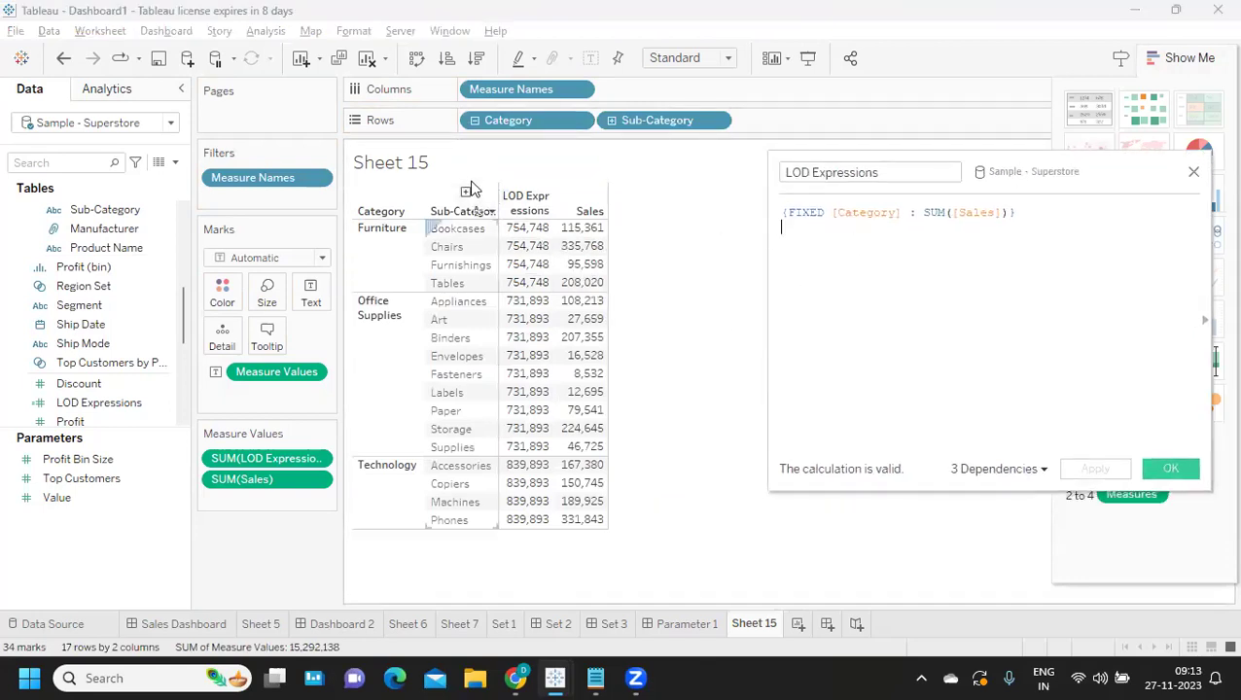
Step: Switch the formula to FIXED [Sub-Category], apply it, and remove Sub-Category from Rows
{"action": "double_click", "coordinate": [873, 213]}
{"action": "type", "text": "sub"}
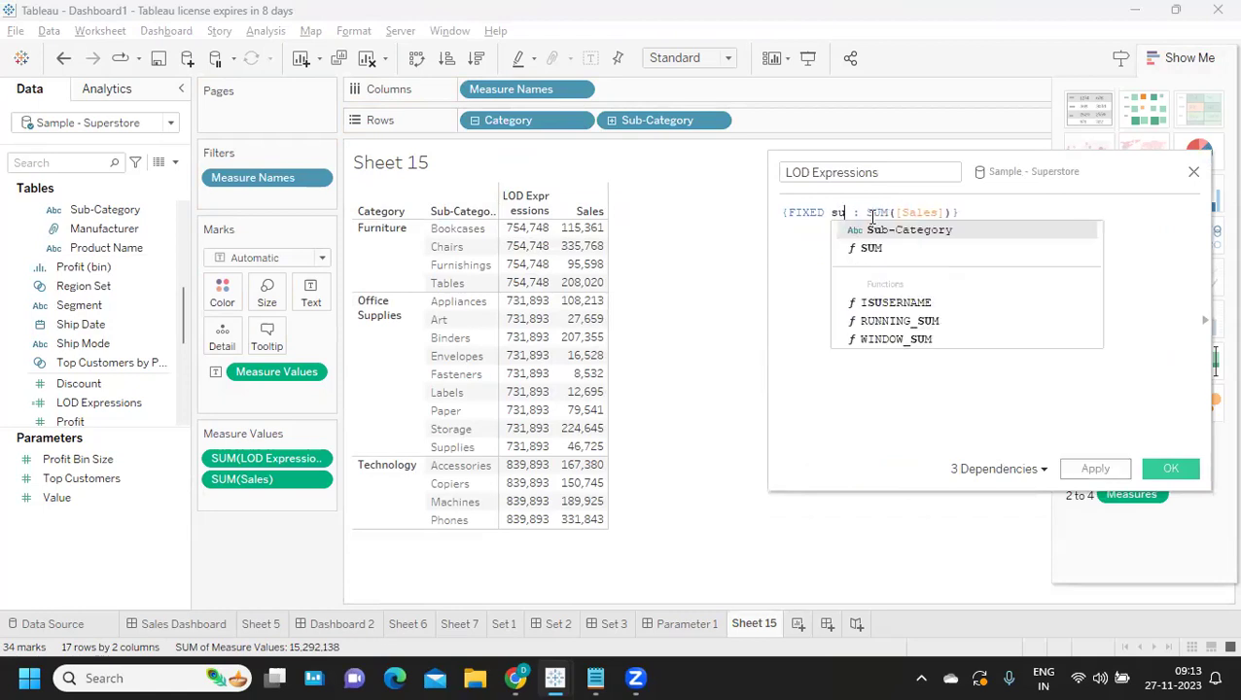
{"action": "left_click", "coordinate": [886, 236]}
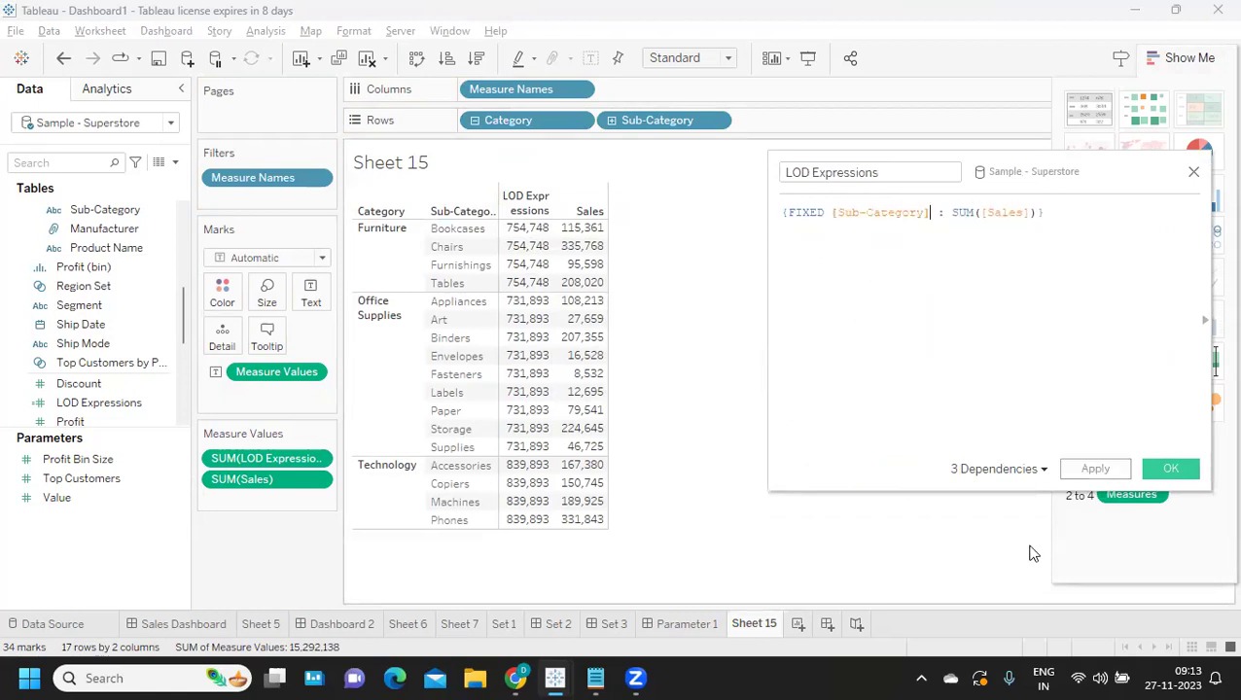
{"action": "left_click", "coordinate": [1095, 469]}
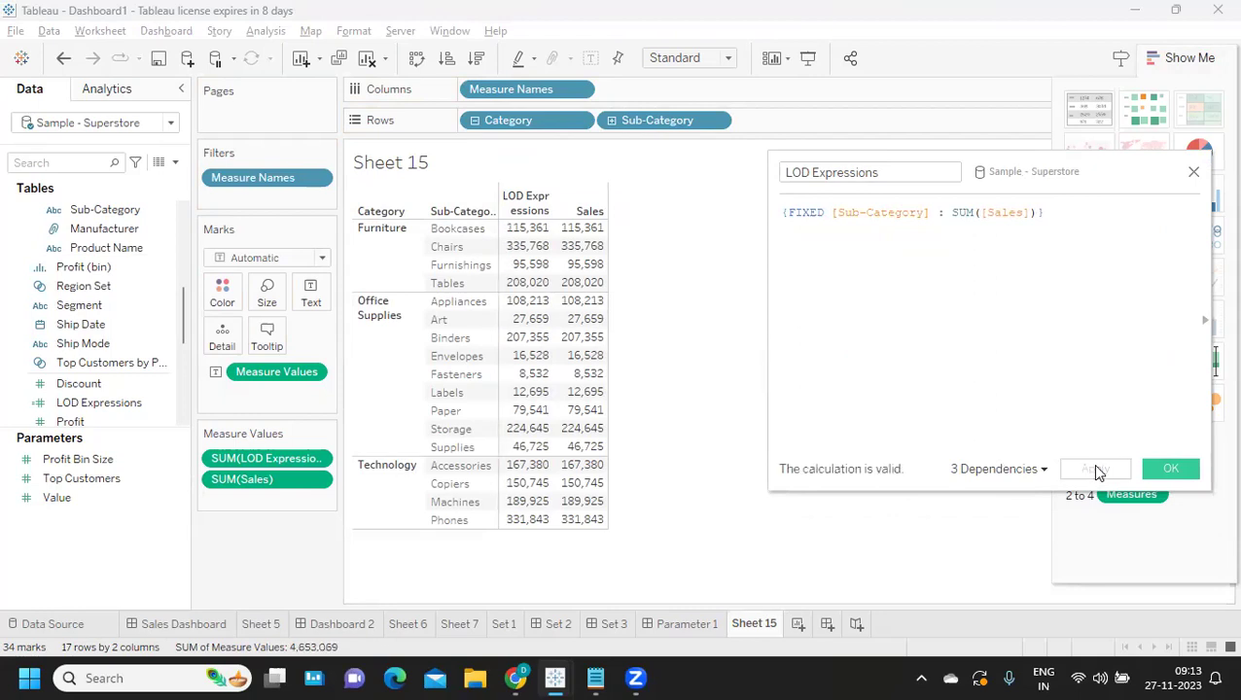
{"action": "mouse_move", "coordinate": [542, 279]}
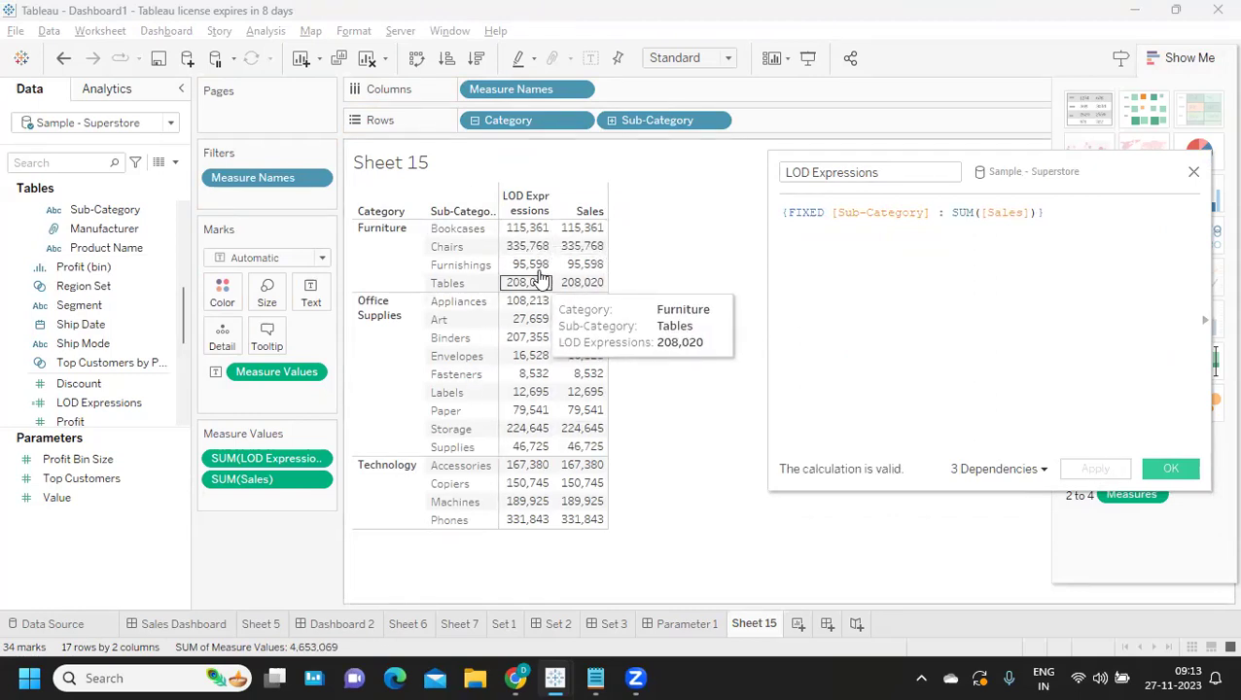
{"action": "left_click_drag", "start_coordinate": [627, 120], "coordinate": [654, 393]}
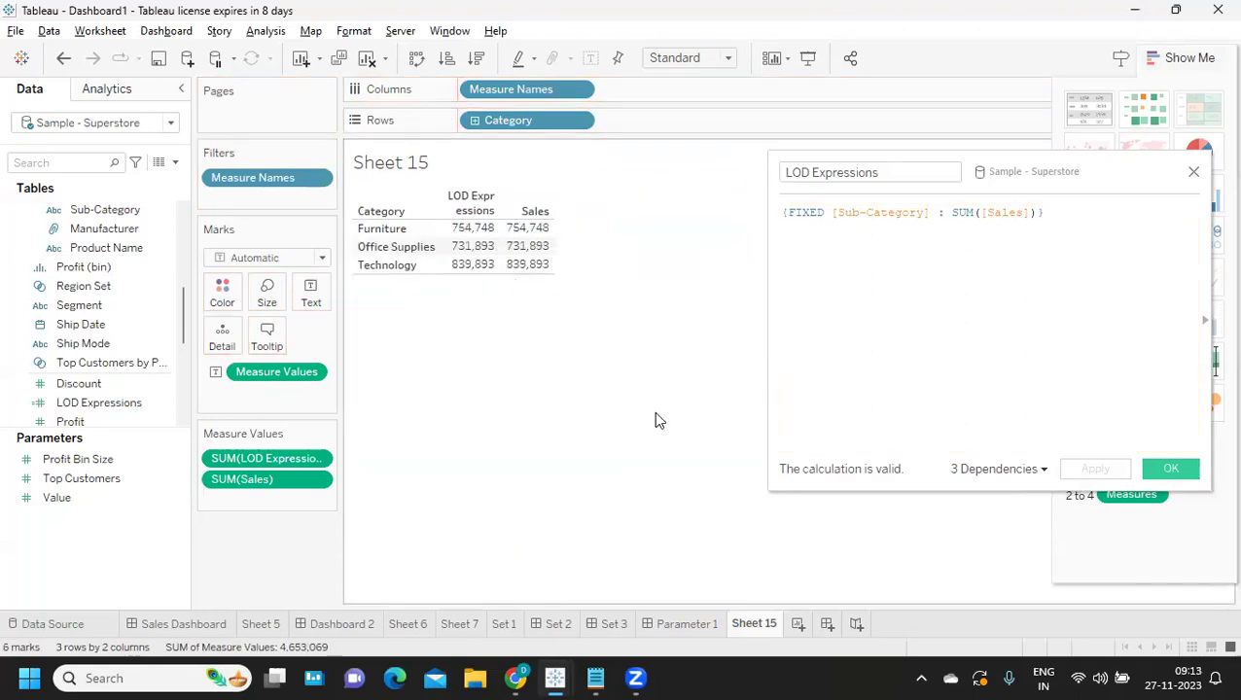
Step: Insert [Category] and a comma before [Sub-Category] in the FIXED formula
{"action": "left_click_drag", "start_coordinate": [951, 214], "coordinate": [752, 226]}
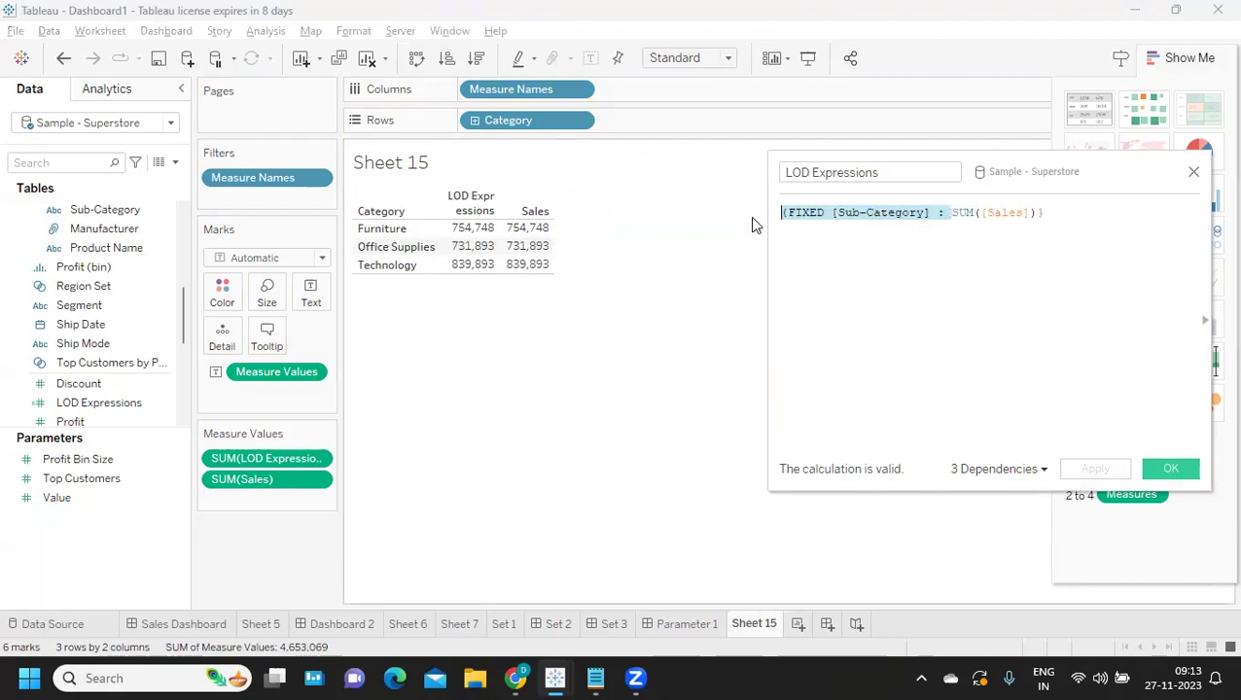
{"action": "left_click", "coordinate": [926, 226]}
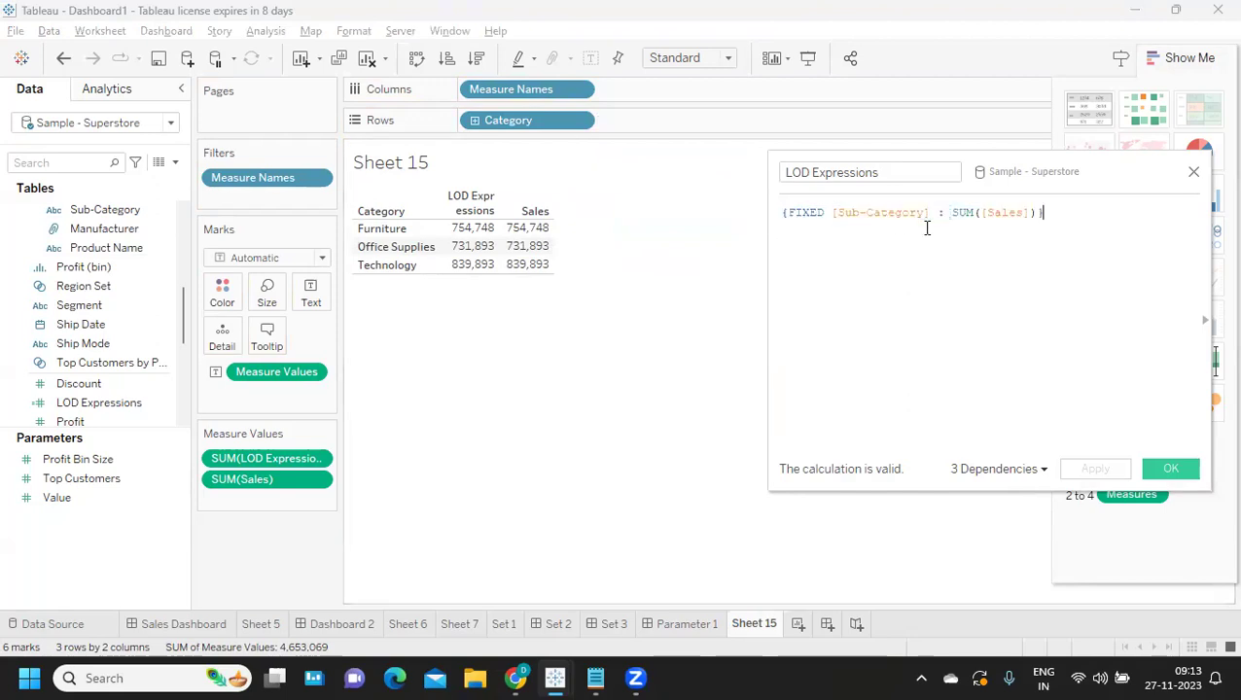
{"action": "left_click", "coordinate": [832, 214]}
{"action": "type", "text": "cat"}
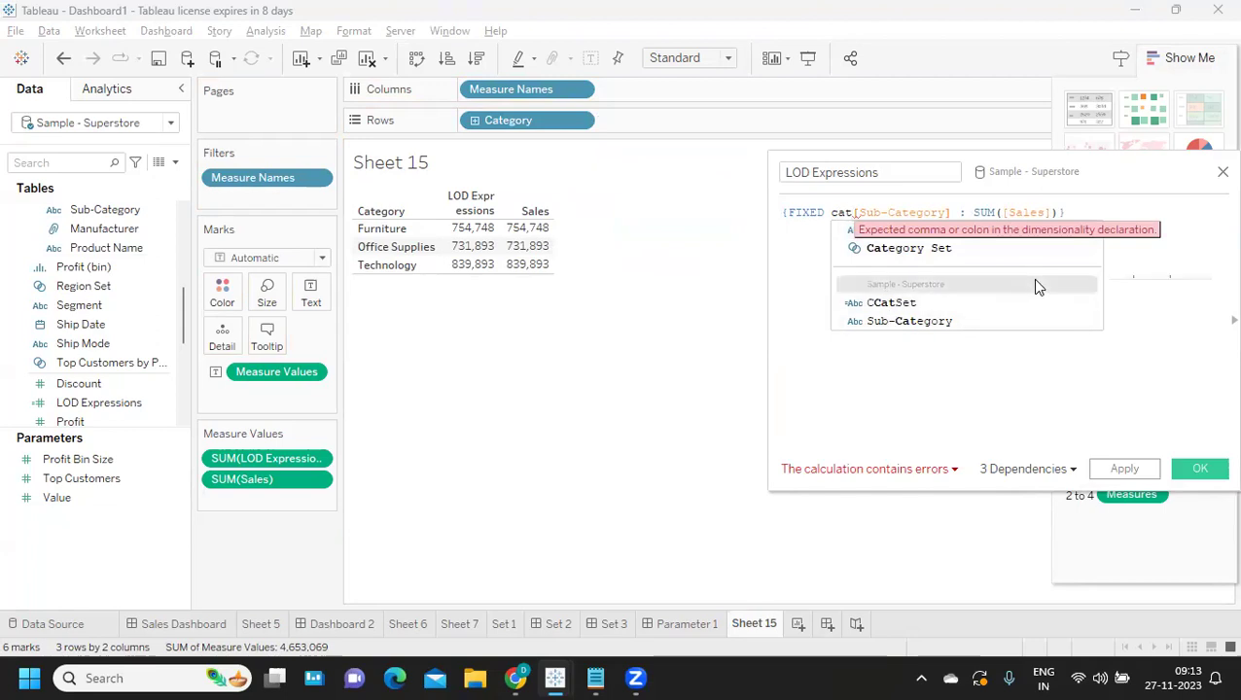
{"action": "left_click", "coordinate": [879, 231]}
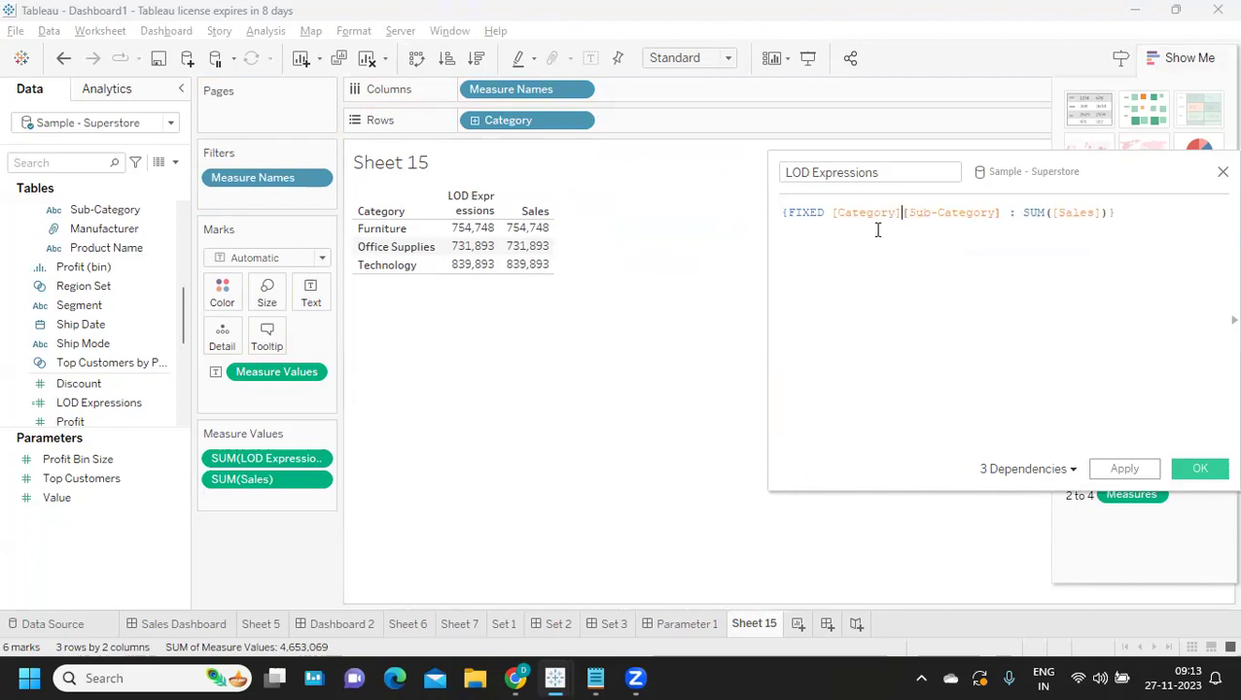
{"action": "left_click", "coordinate": [899, 213]}
{"action": "type", "text": ","}
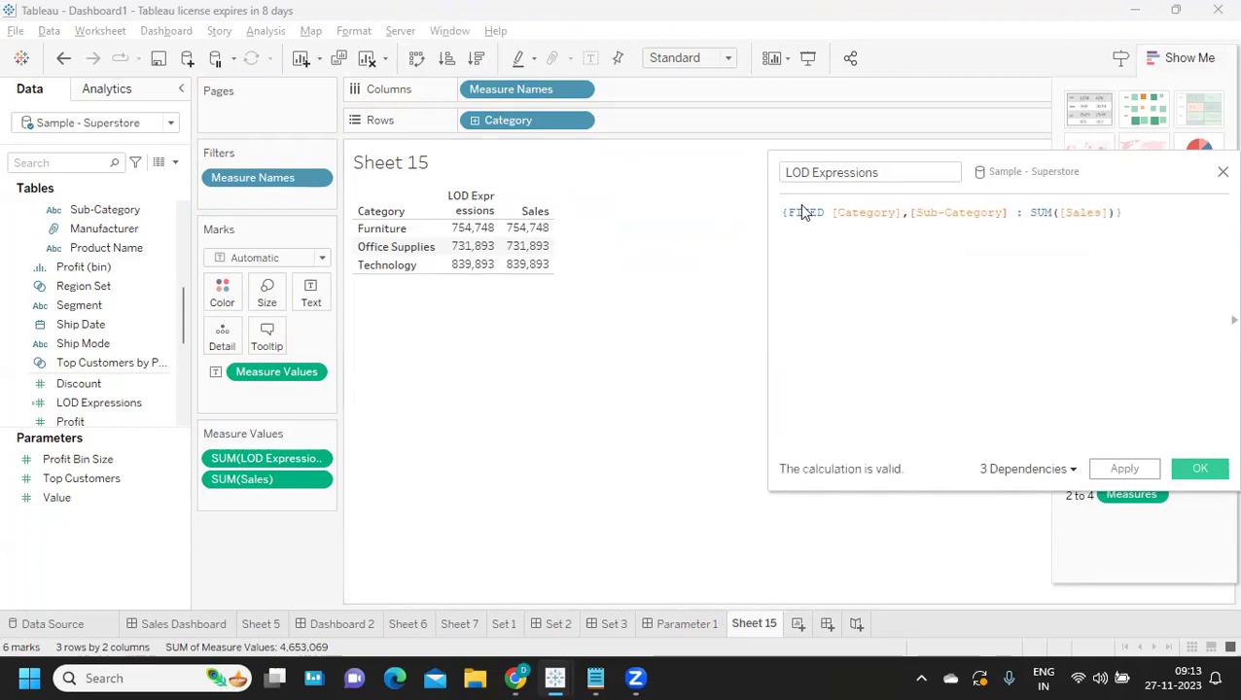
Step: Apply the FIXED [Category], [Sub-Category] formula, then delete [Sub-Category] from it
{"action": "double_click", "coordinate": [805, 214]}
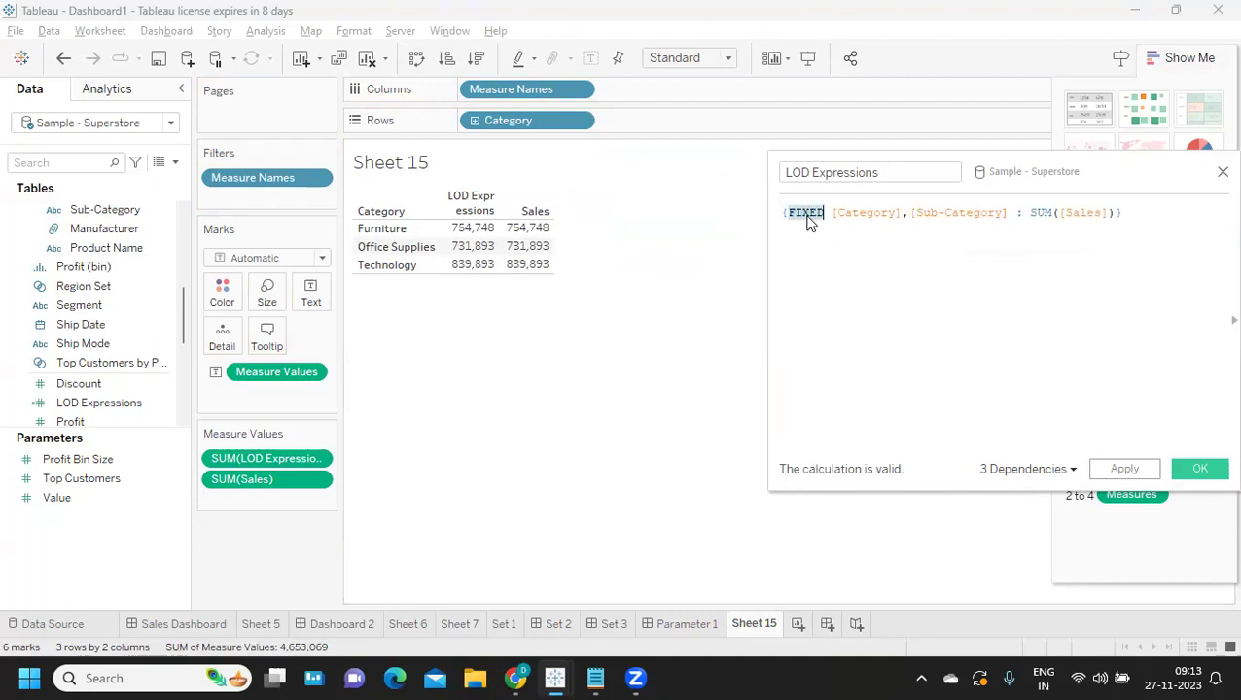
{"action": "double_click", "coordinate": [865, 214]}
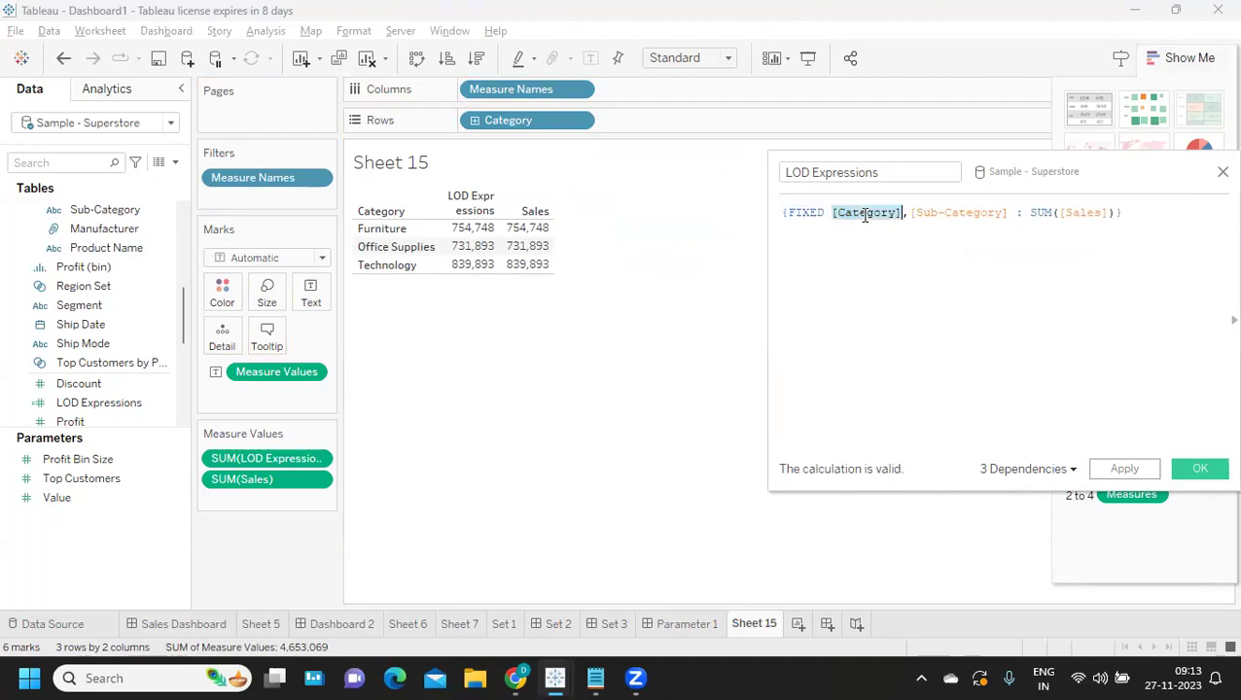
{"action": "double_click", "coordinate": [963, 212]}
{"action": "left_click_drag", "start_coordinate": [1125, 212], "coordinate": [1025, 214]}
{"action": "left_click", "coordinate": [1016, 222]}
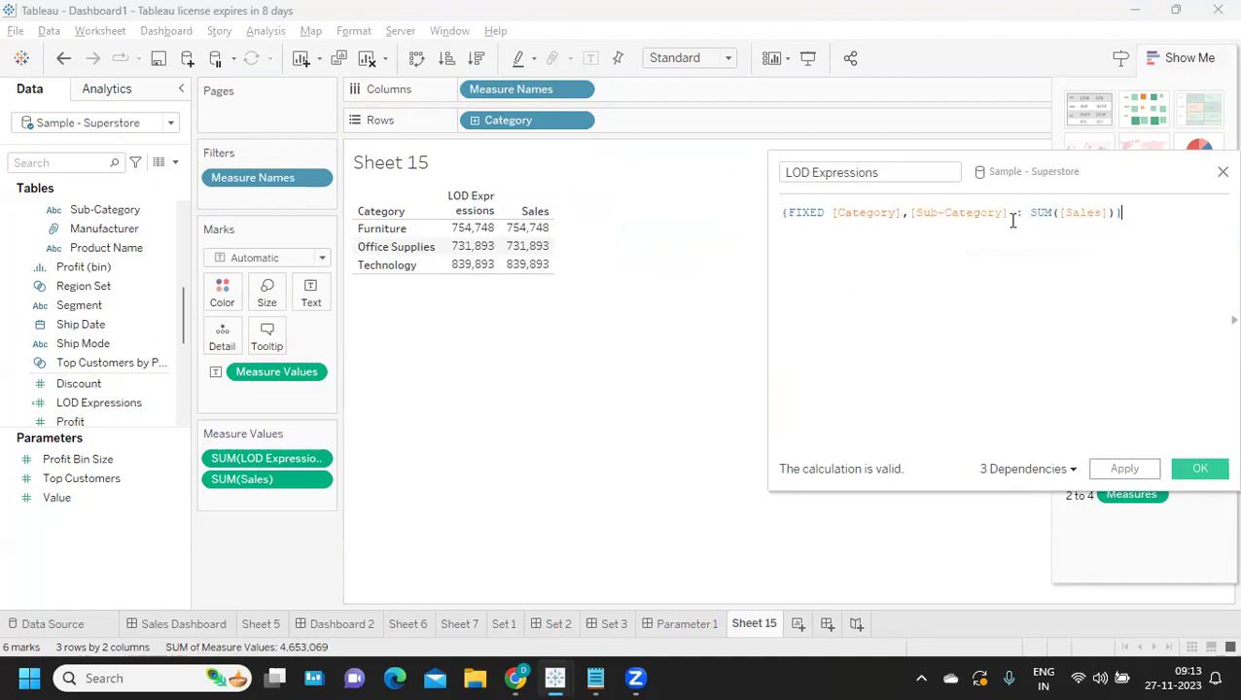
{"action": "left_click", "coordinate": [1013, 221], "text": "shift"}
{"action": "left_click", "coordinate": [1122, 469]}
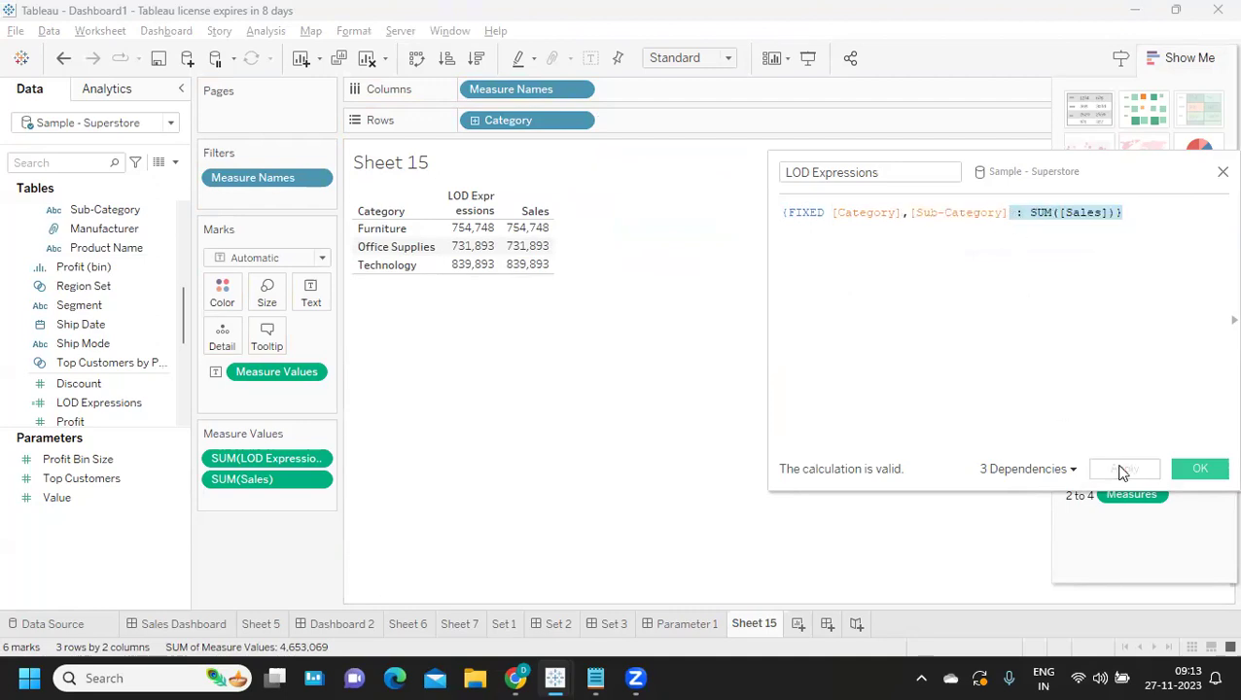
{"action": "left_click", "coordinate": [887, 214]}
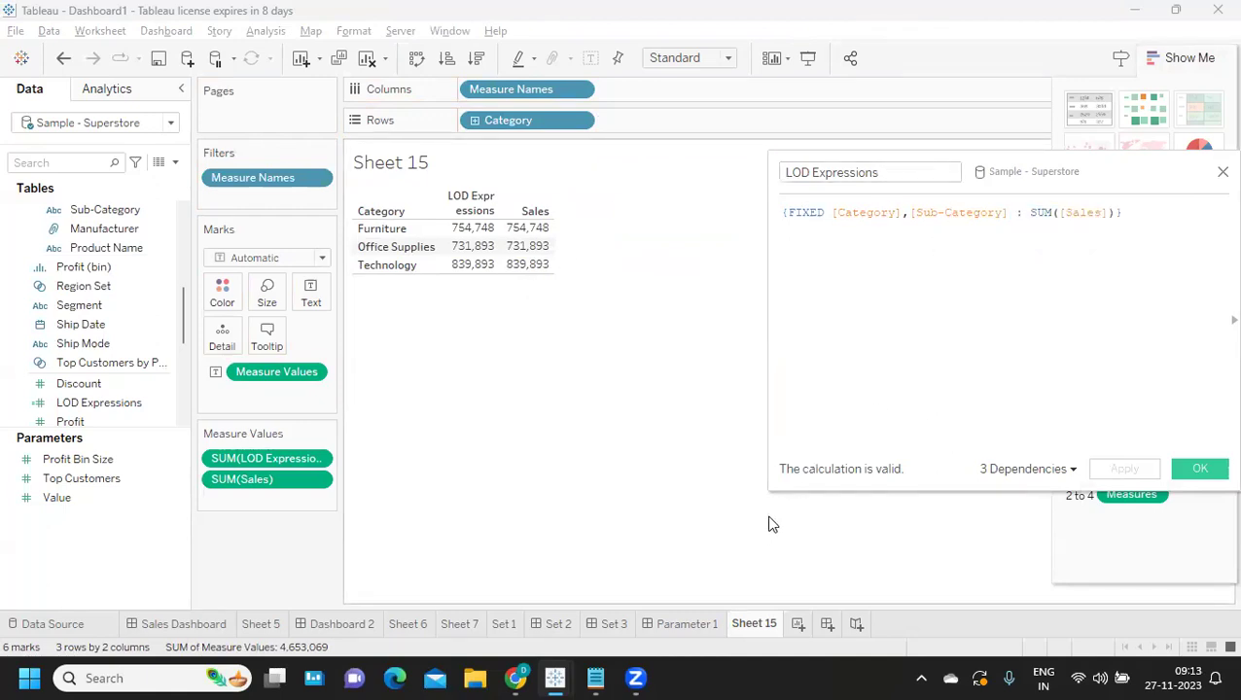
{"action": "double_click", "coordinate": [963, 214]}
{"action": "key", "text": "BackSpace"}
{"action": "key", "text": "BackSpace"}
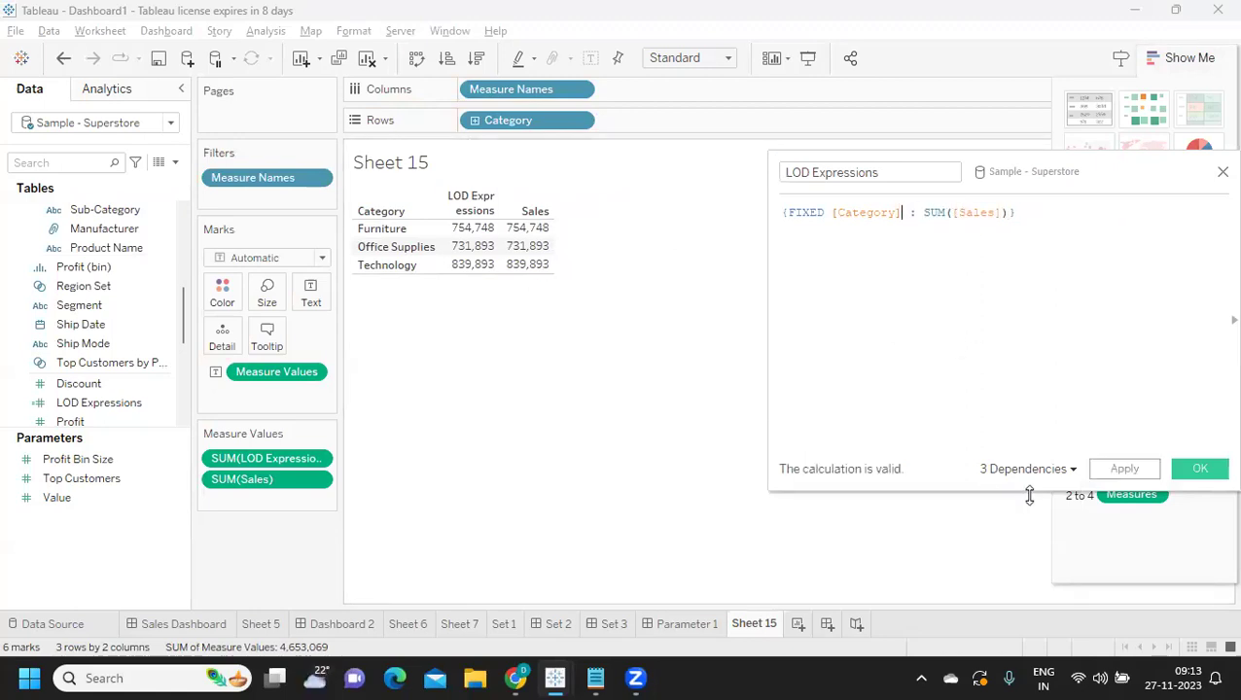
Step: Apply FIXED [Category], drill down to Sub-Category and Manufacturer, then collapse back to categories
{"action": "left_click", "coordinate": [1123, 469]}
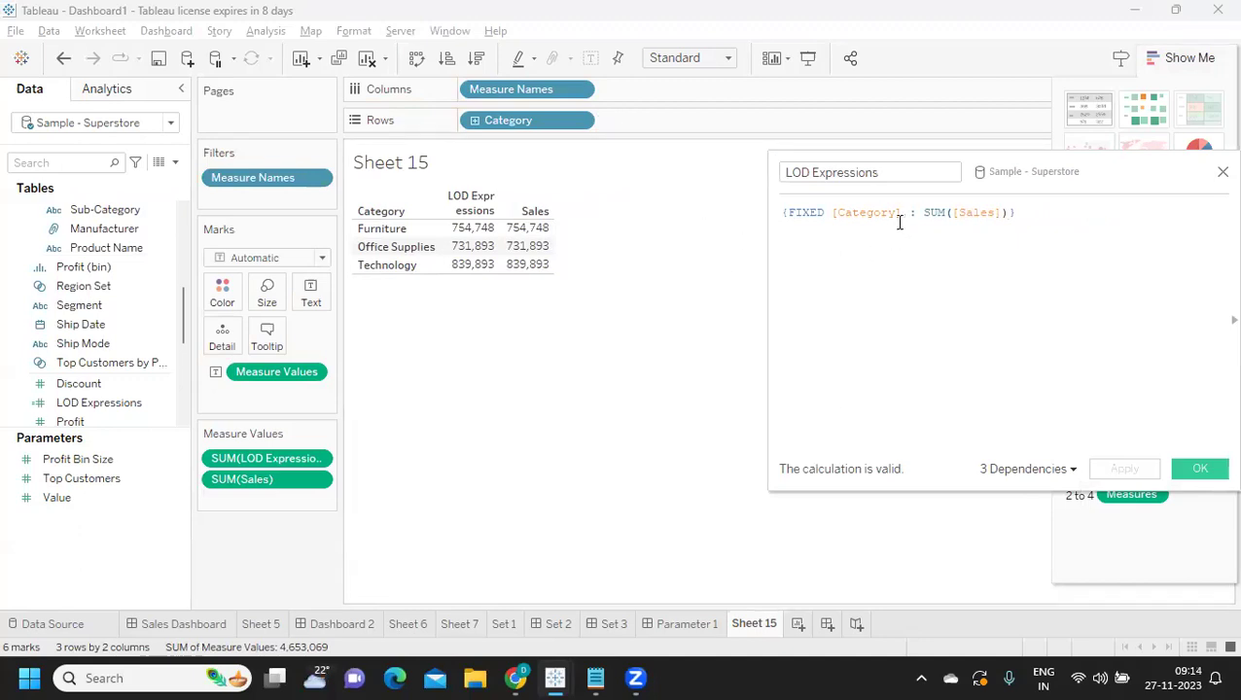
{"action": "left_click_drag", "start_coordinate": [832, 213], "coordinate": [902, 215]}
{"action": "left_click", "coordinate": [474, 120]}
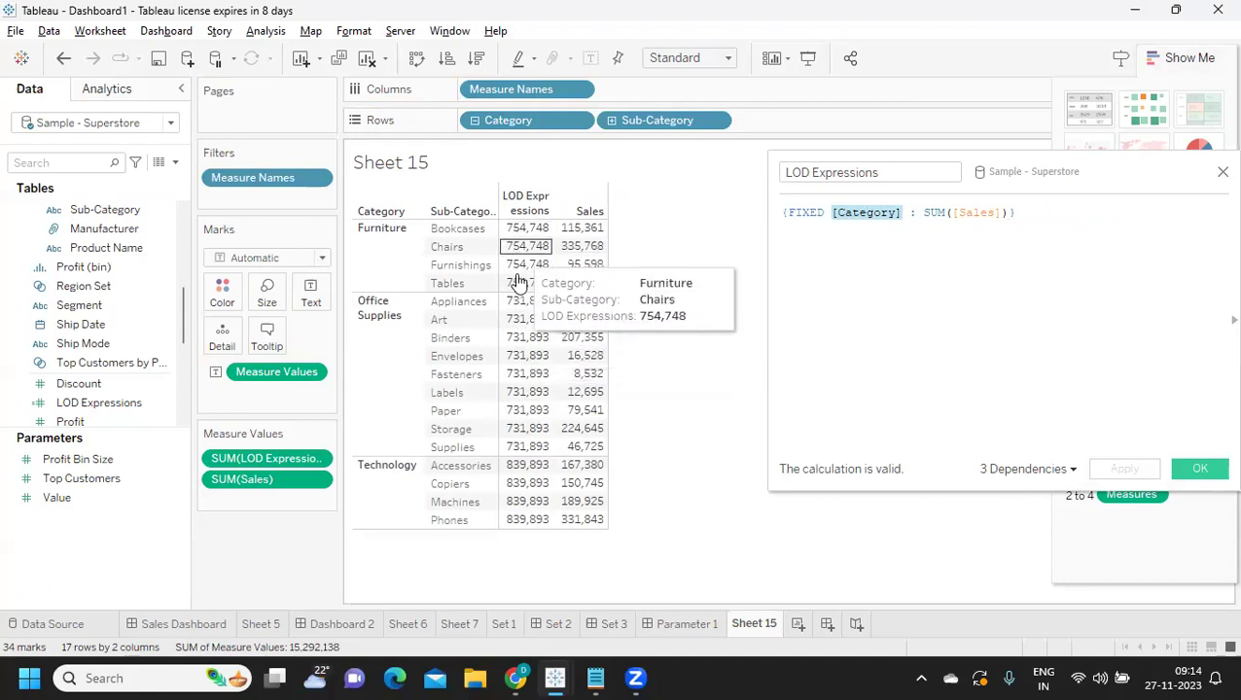
{"action": "left_click", "coordinate": [895, 215]}
{"action": "left_click_drag", "start_coordinate": [914, 213], "coordinate": [839, 213]}
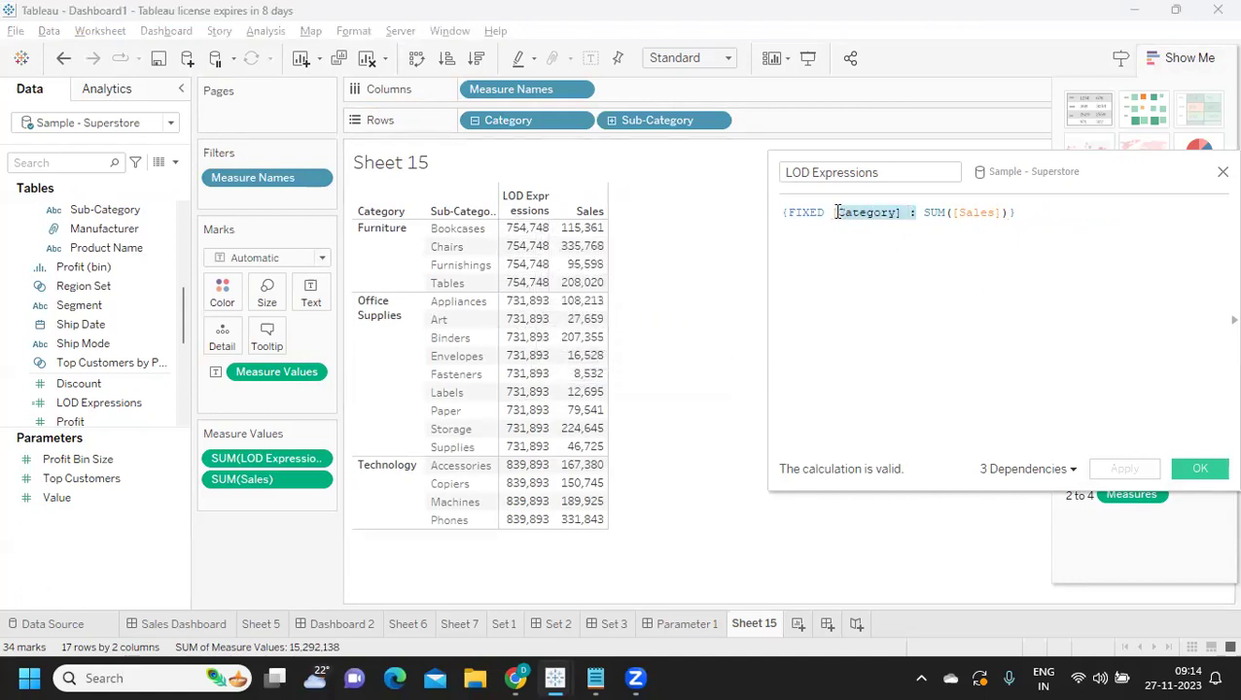
{"action": "left_click", "coordinate": [612, 141]}
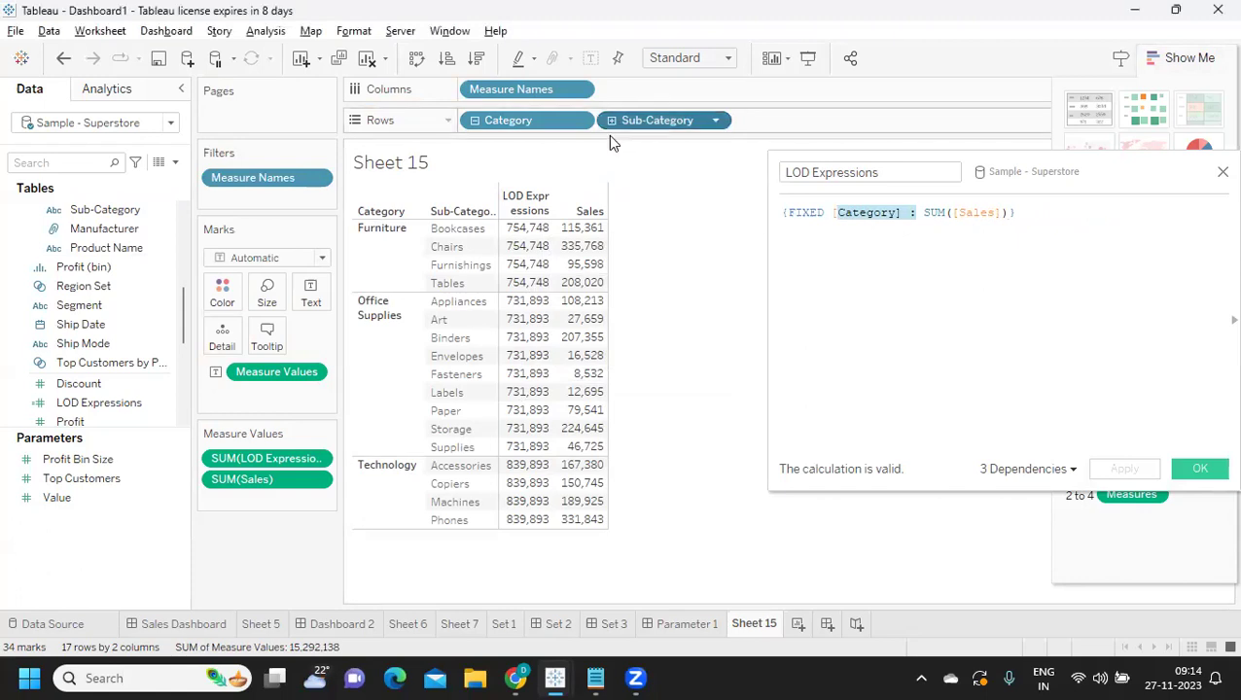
{"action": "left_click", "coordinate": [612, 119]}
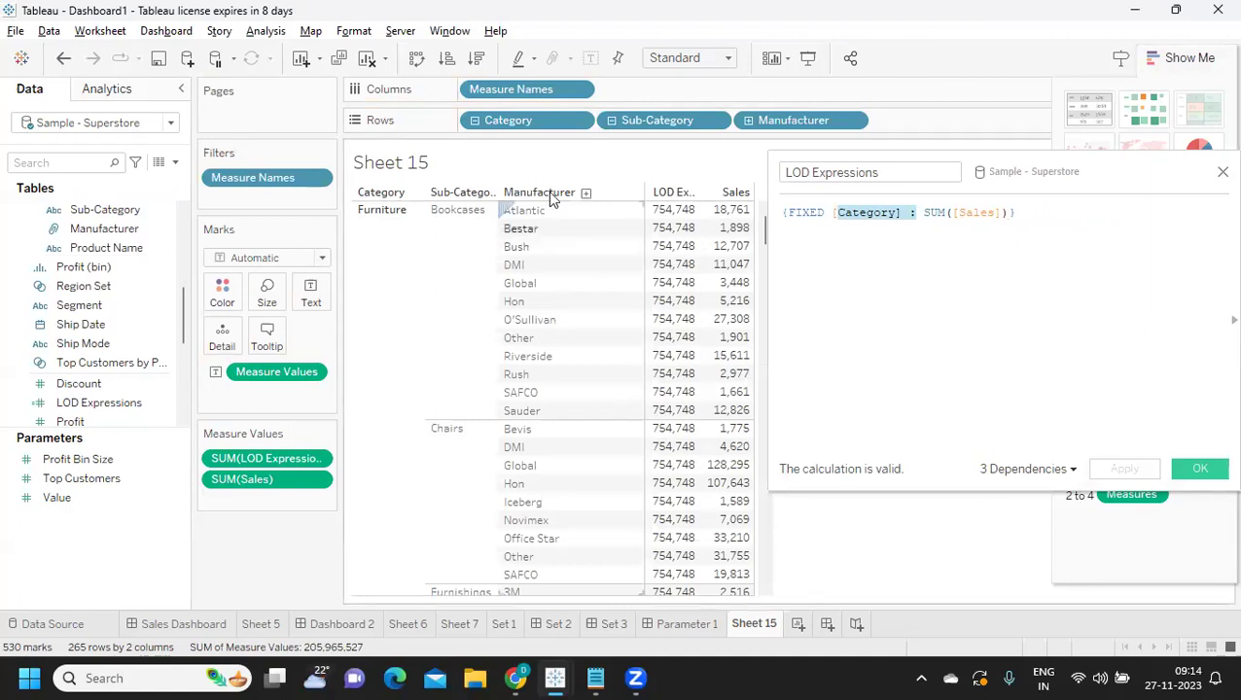
{"action": "left_click", "coordinate": [475, 121]}
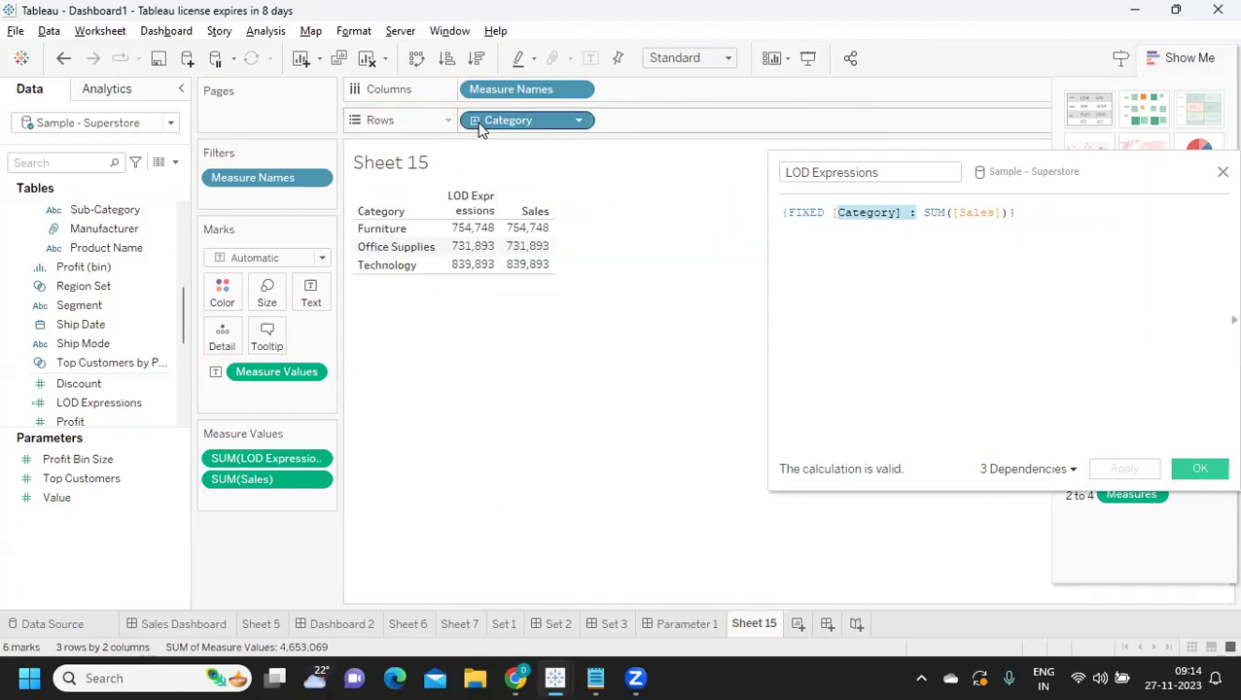
{"action": "left_click", "coordinate": [914, 282]}
{"action": "left_click_drag", "start_coordinate": [1052, 212], "coordinate": [708, 203]}
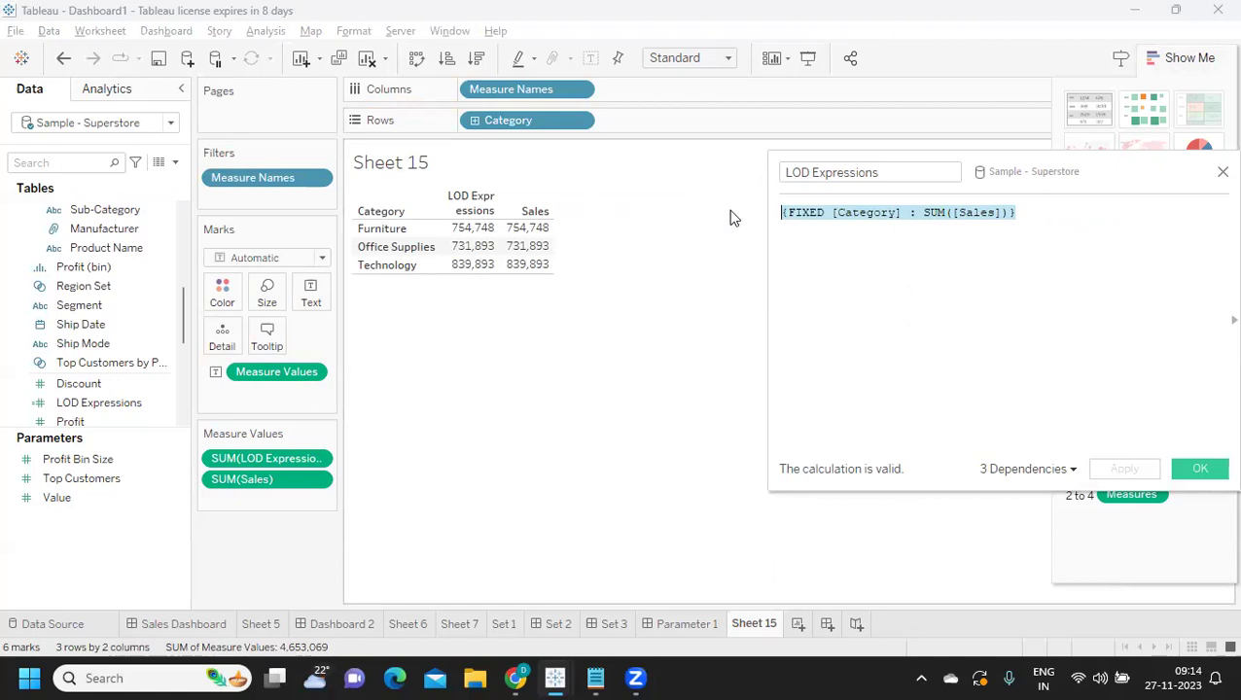
Step: Delete [Category] and apply to show 2,326,534 per category, then strip 'FIXED :' leaving {SUM([Sales])}
{"action": "left_click", "coordinate": [949, 290]}
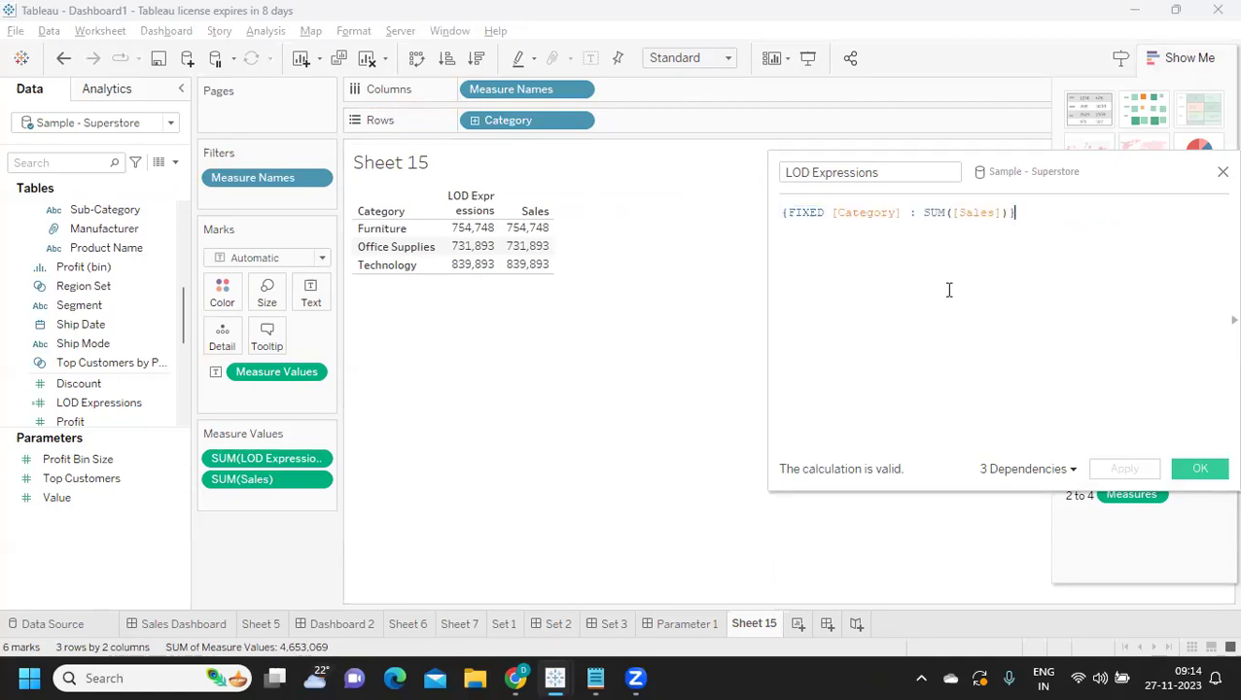
{"action": "double_click", "coordinate": [870, 216]}
{"action": "key", "text": "BackSpace"}
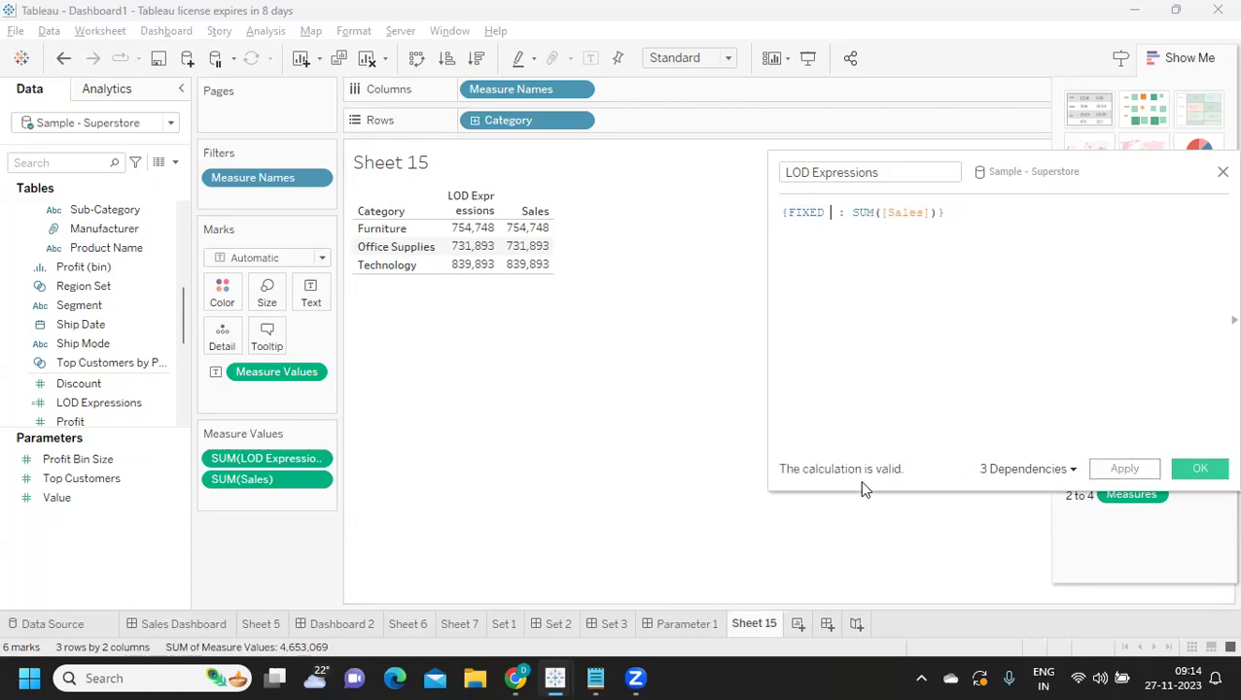
{"action": "left_click", "coordinate": [1128, 473]}
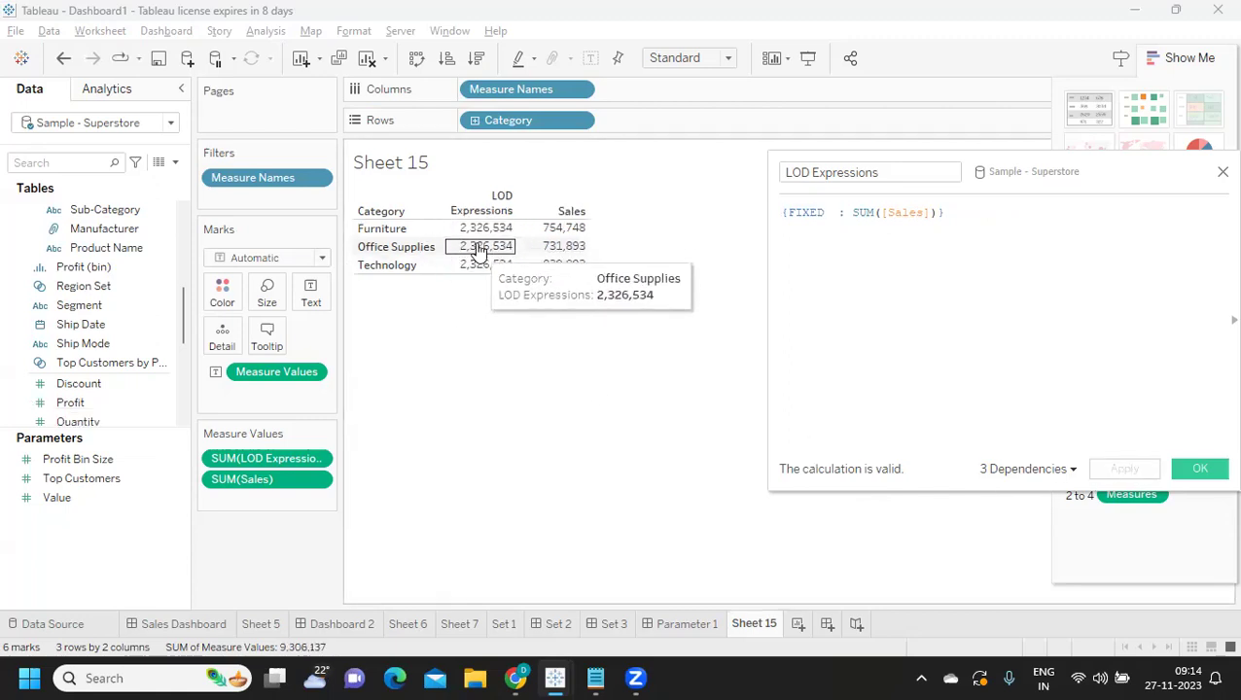
{"action": "mouse_move", "coordinate": [484, 241]}
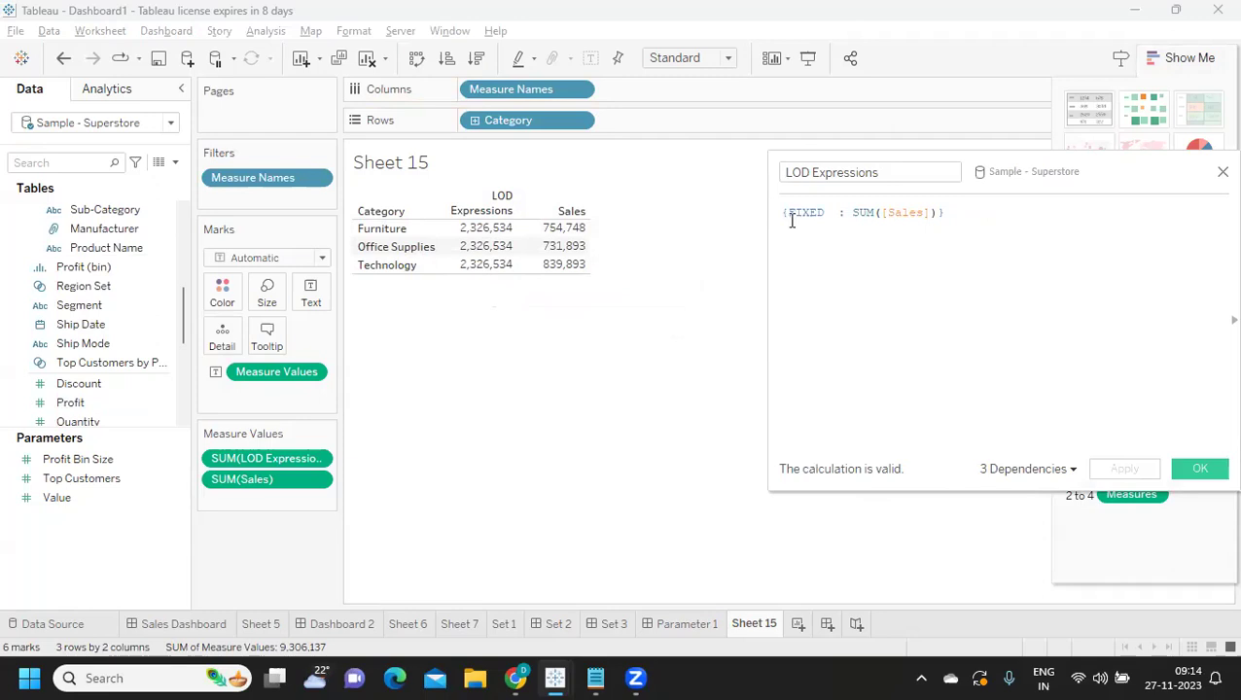
{"action": "left_click_drag", "start_coordinate": [788, 216], "coordinate": [853, 216]}
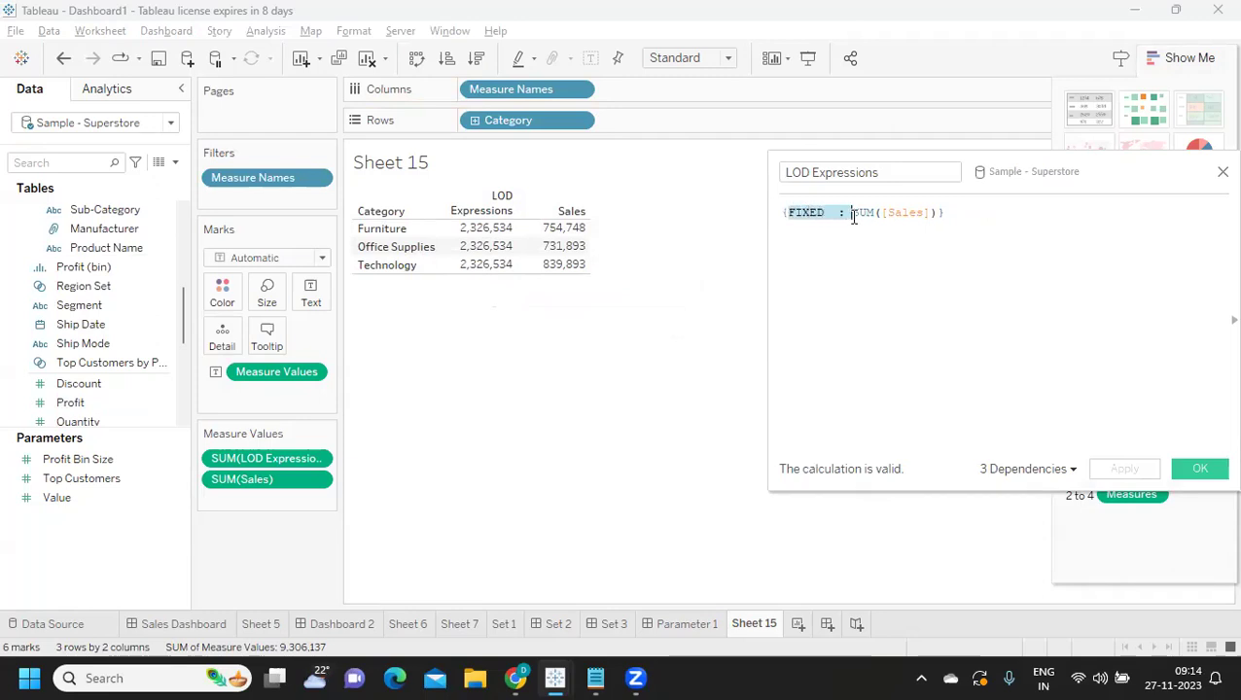
{"action": "key", "text": "BackSpace"}
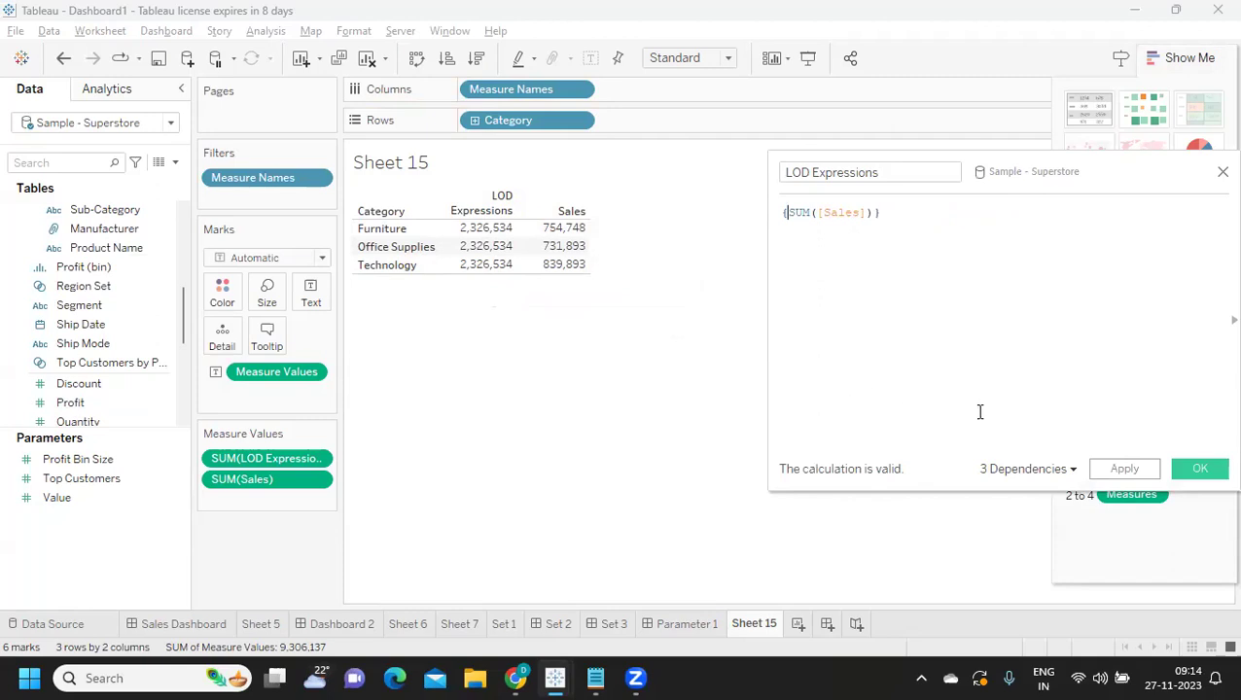
Step: Apply the plain {SUM([Sales])} formula, then clear it for a new expression
{"action": "left_click", "coordinate": [1136, 473]}
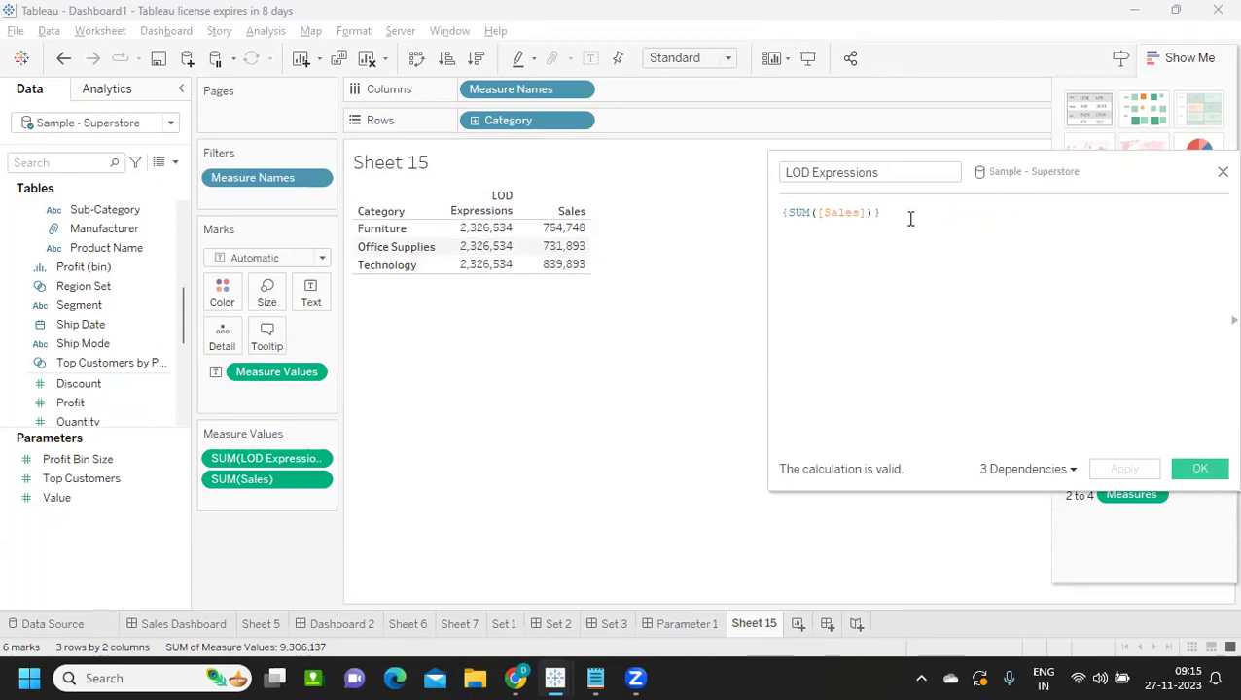
{"action": "left_click_drag", "start_coordinate": [911, 218], "coordinate": [770, 215]}
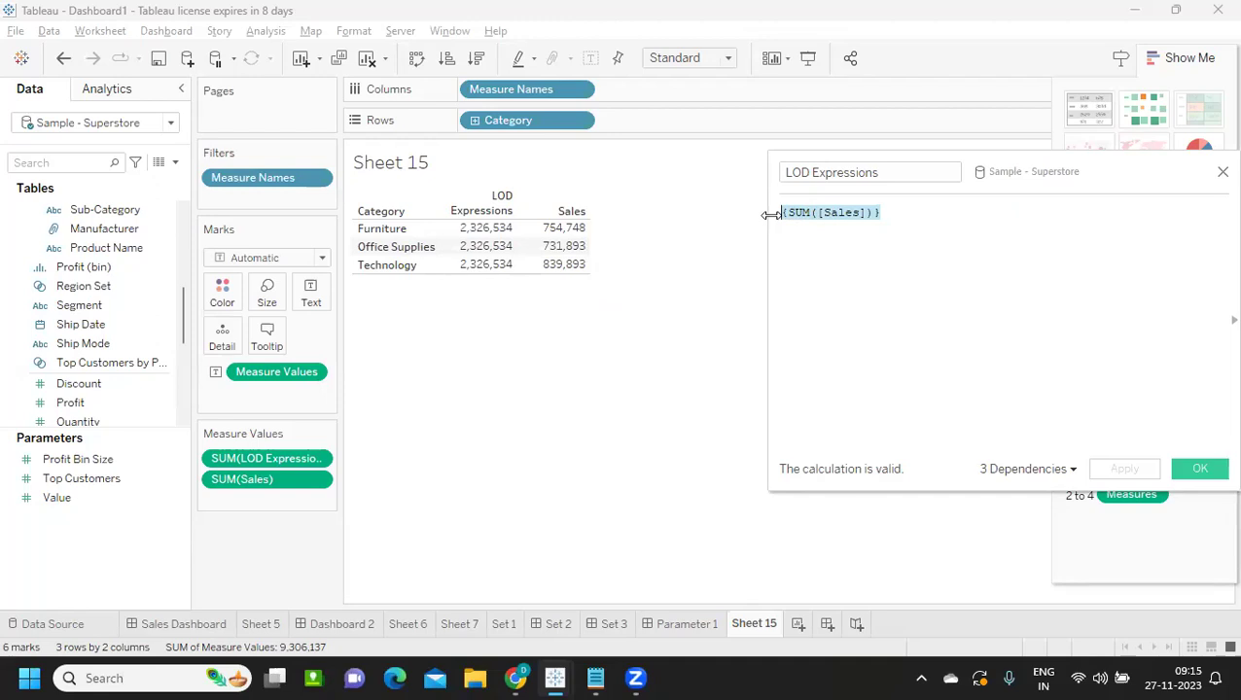
{"action": "type", "text": "FIXED  :"}
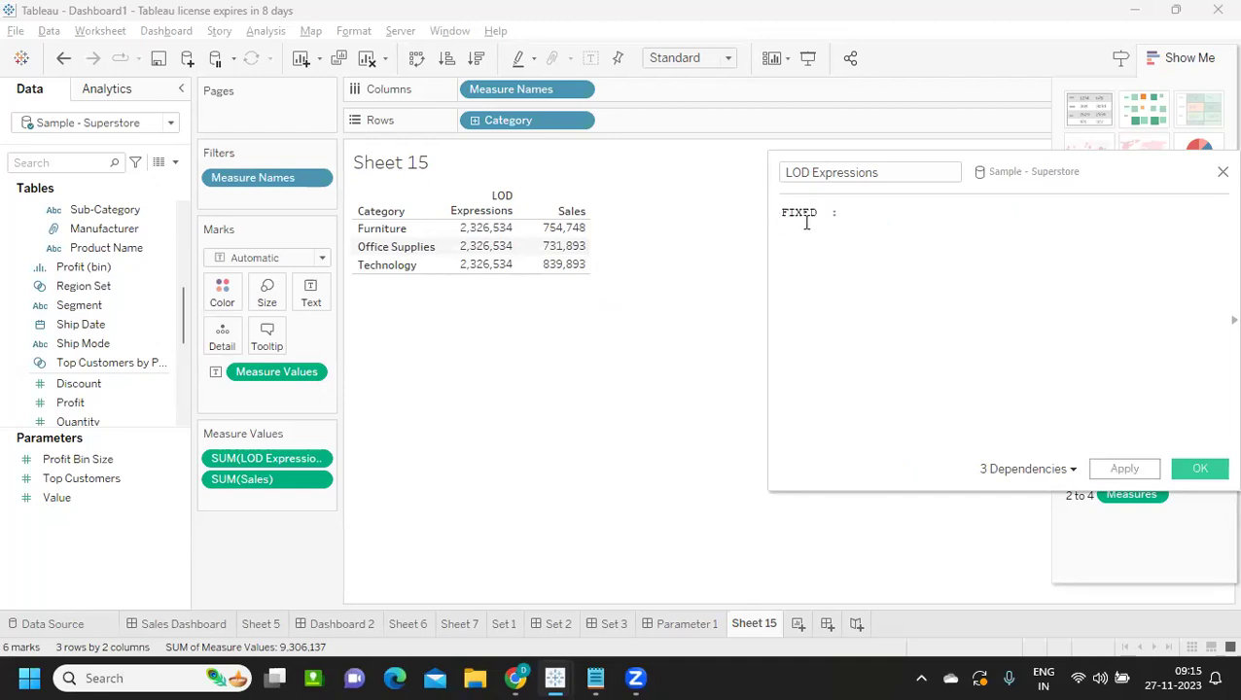
{"action": "left_click_drag", "start_coordinate": [863, 208], "coordinate": [770, 207]}
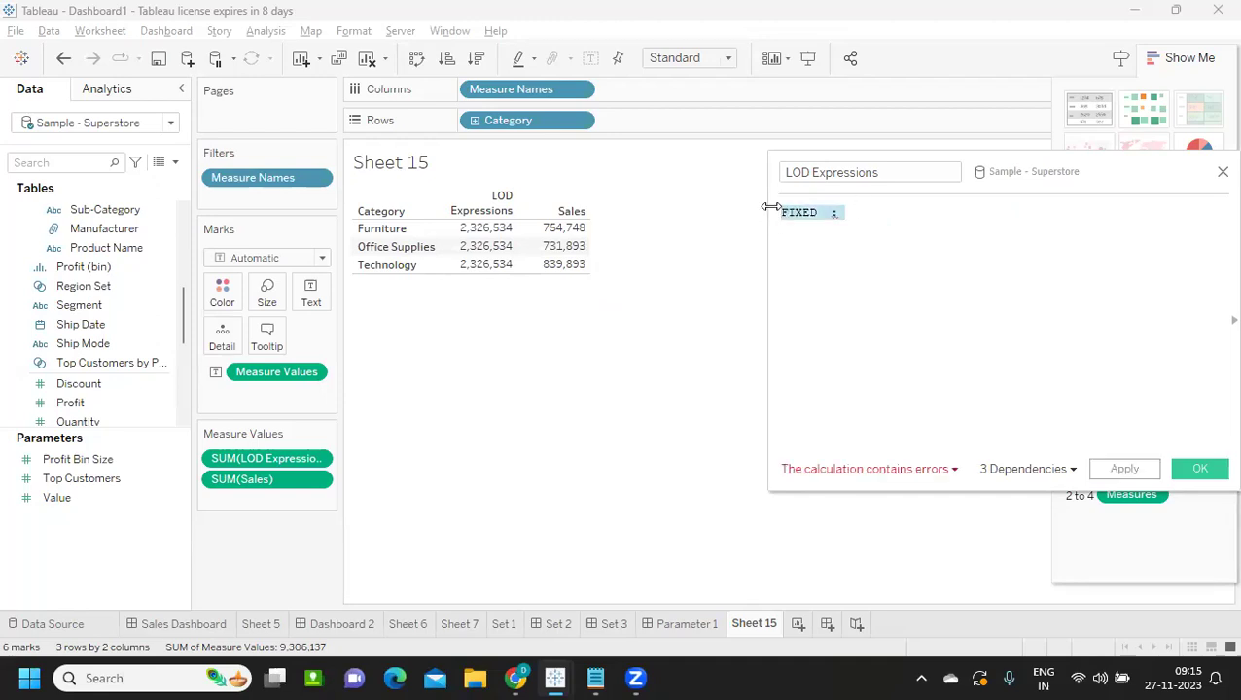
{"action": "key", "text": "BackSpace"}
Step: Enter and apply {INCLUDE [Sub-Category] : SUM([Sales])}, then drill Category down to Sub-Category
{"action": "type", "text": "{"}
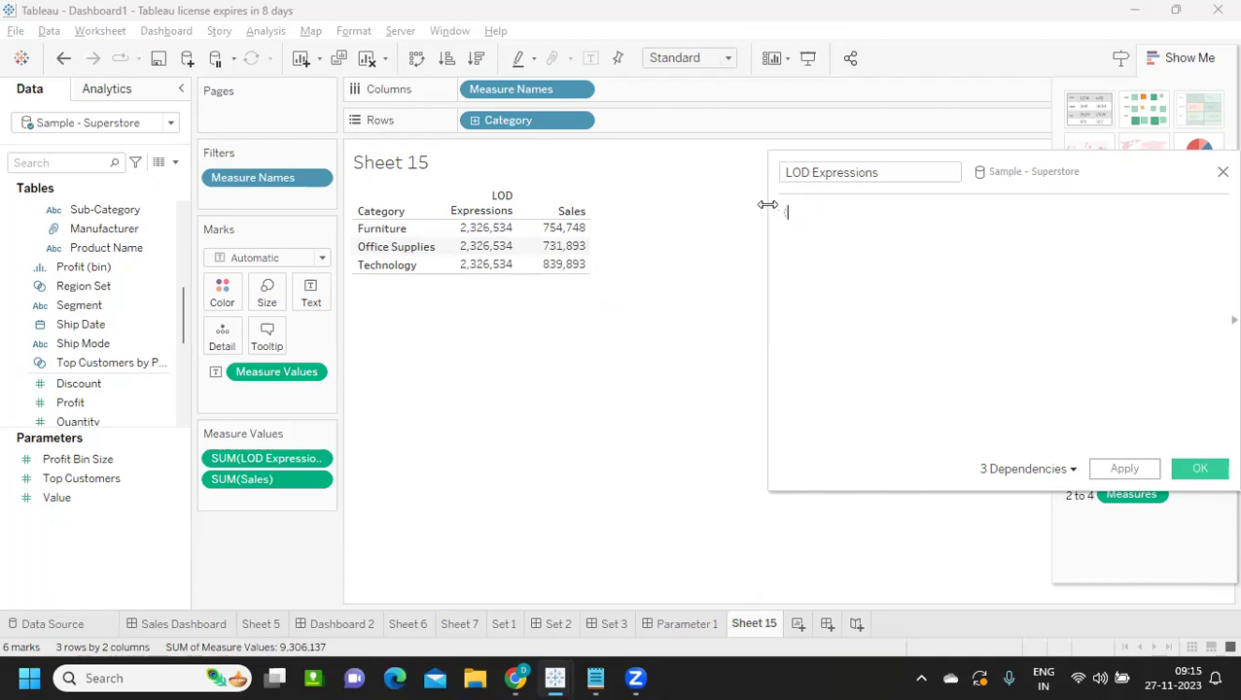
{"action": "type", "text": "INCLUDE"}
{"action": "key", "text": "Return"}
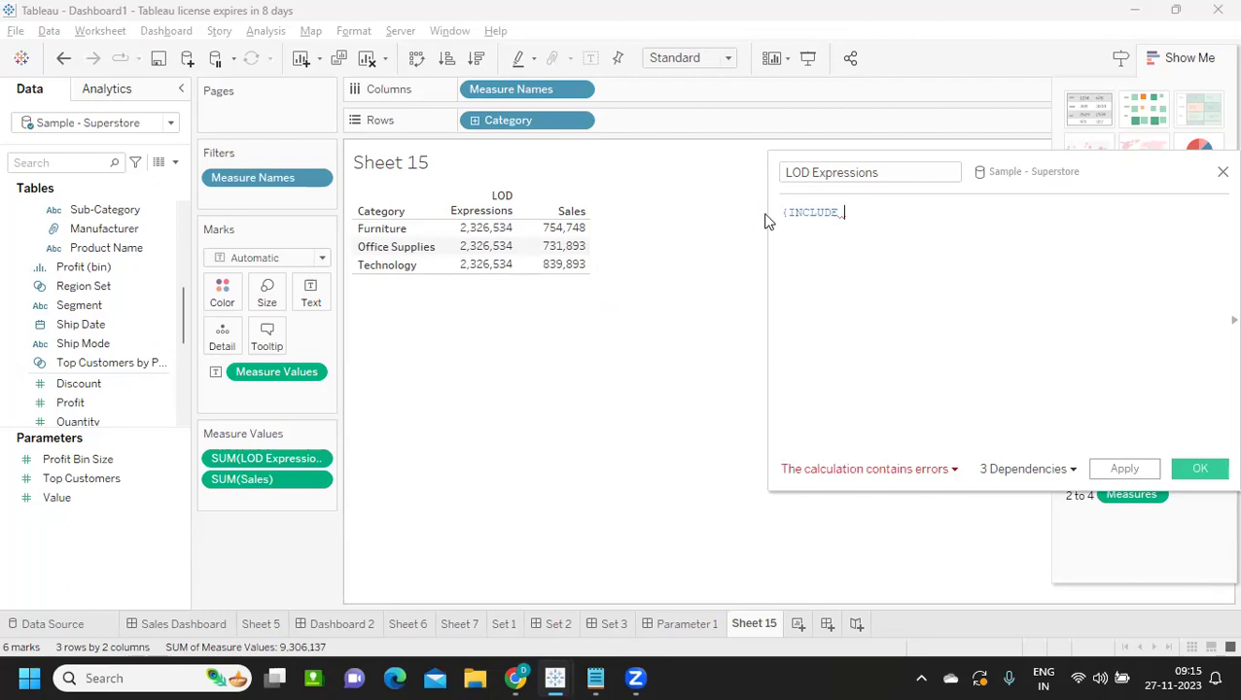
{"action": "type", "text": "sub"}
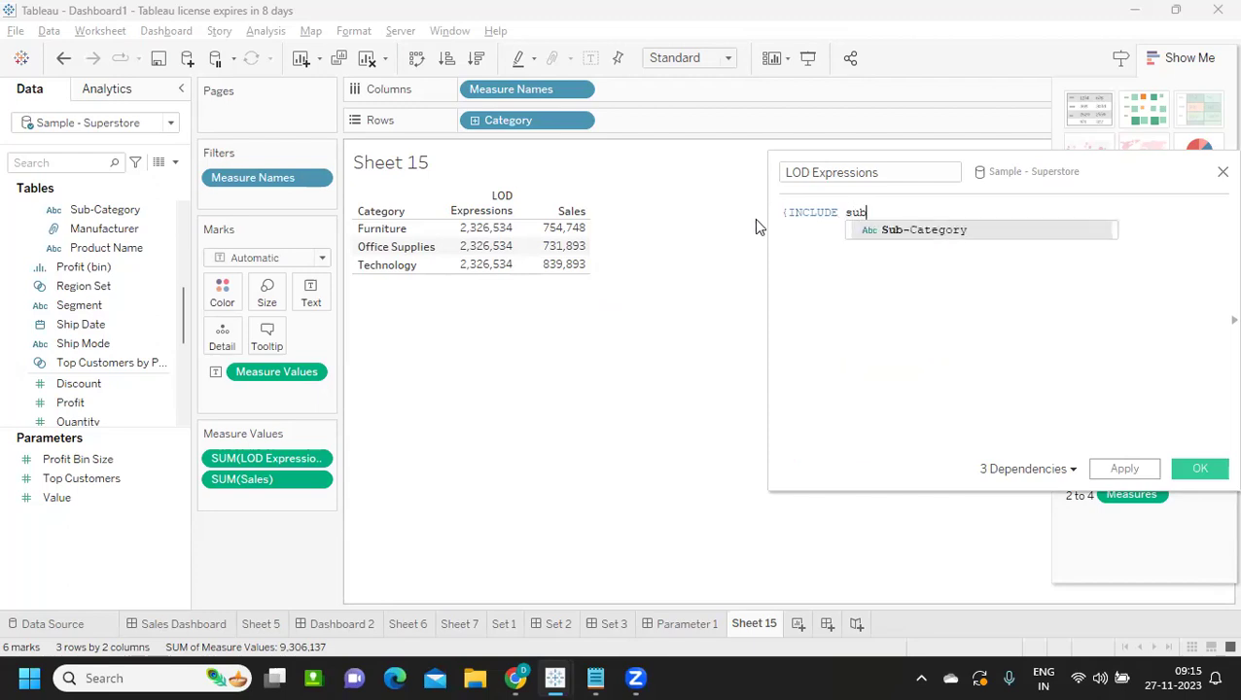
{"action": "key", "text": "Return"}
{"action": "type", "text": ": SUM([Sales])"}
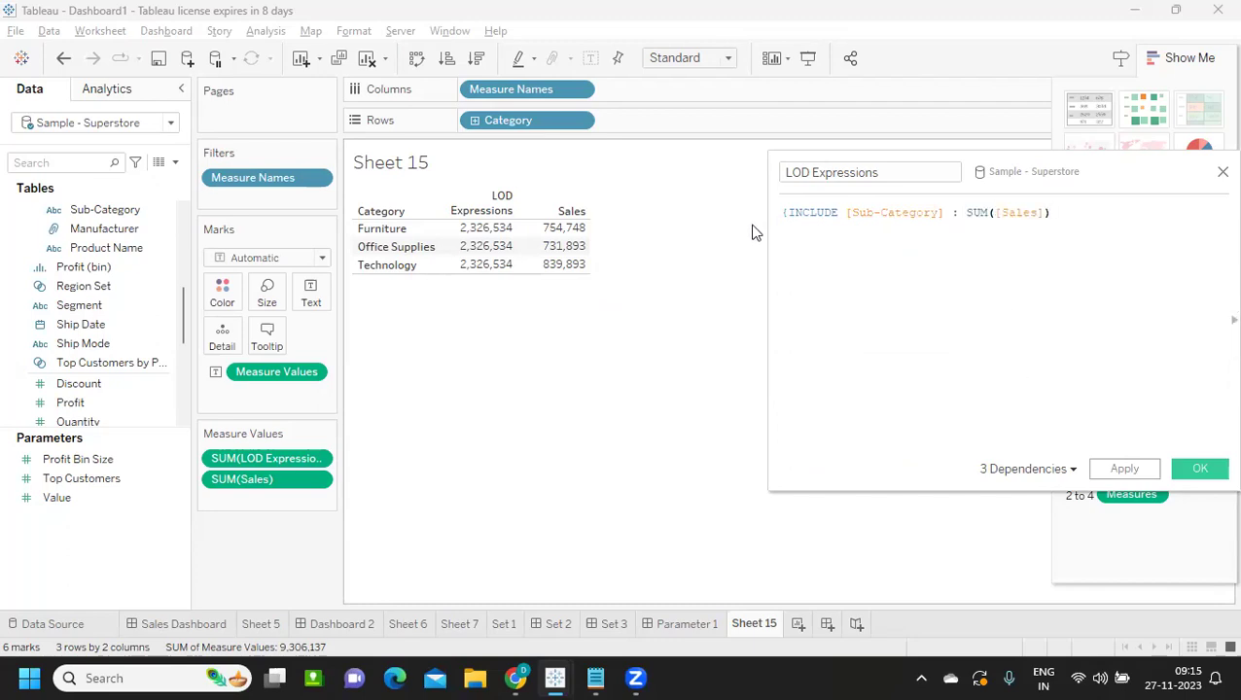
{"action": "type", "text": "}"}
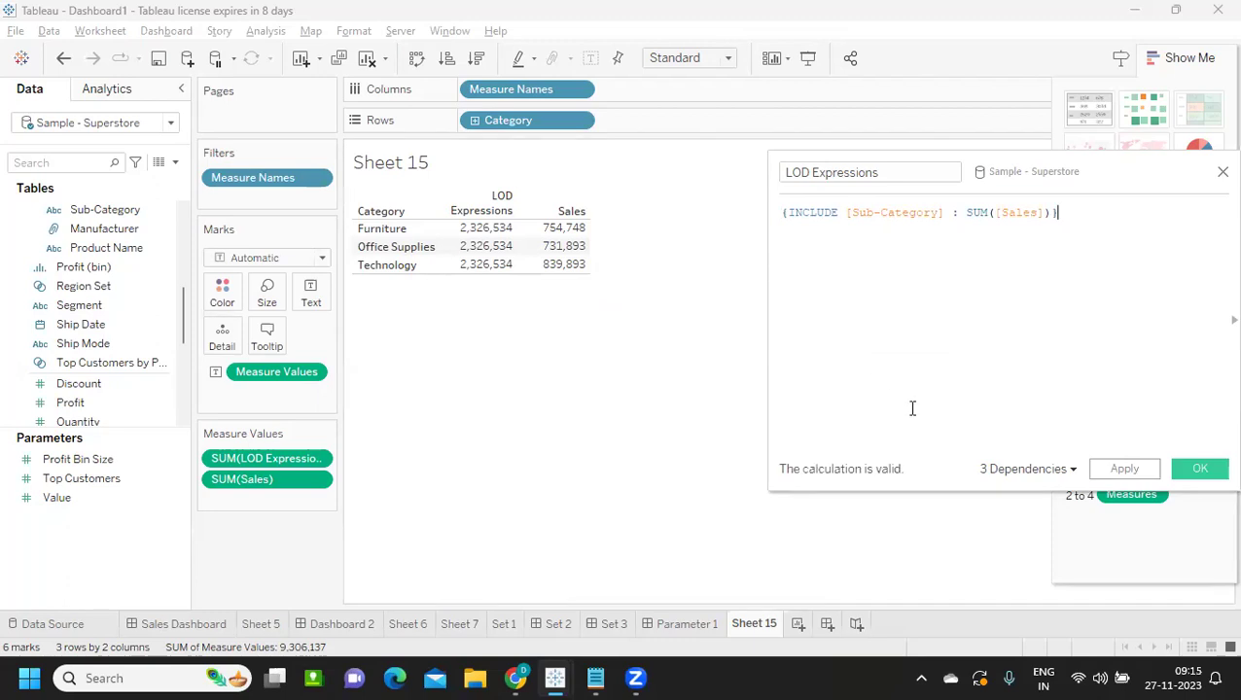
{"action": "left_click", "coordinate": [1119, 470]}
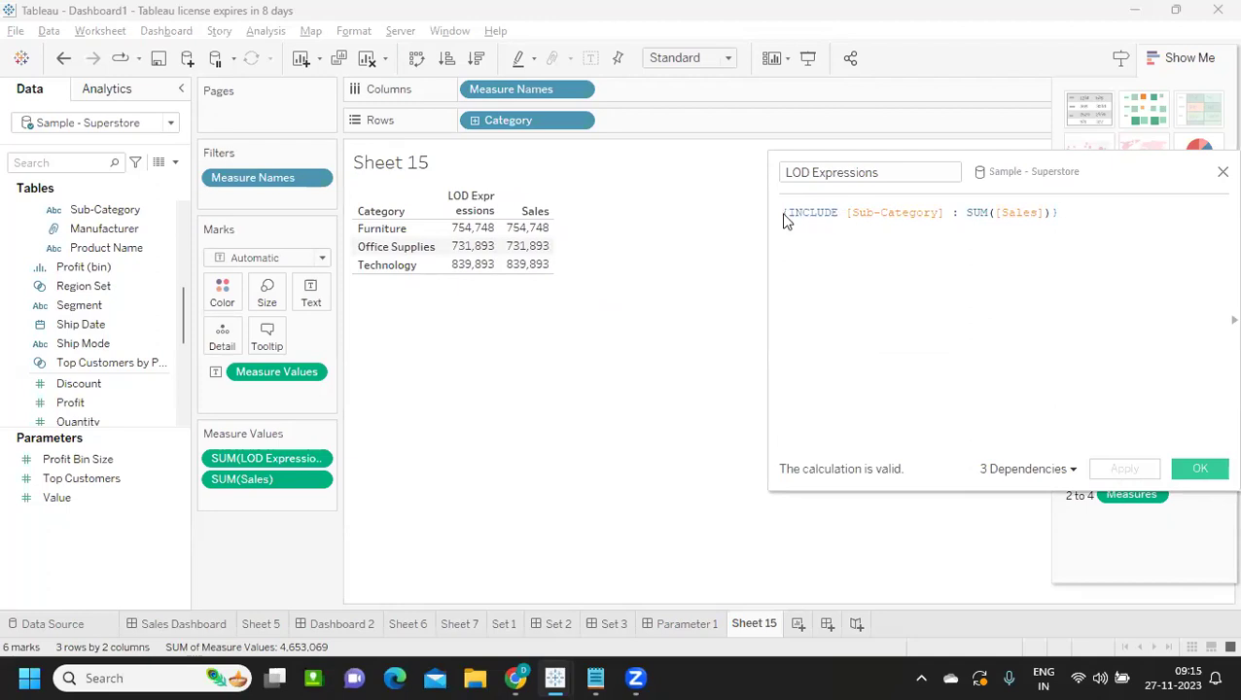
{"action": "left_click", "coordinate": [474, 121]}
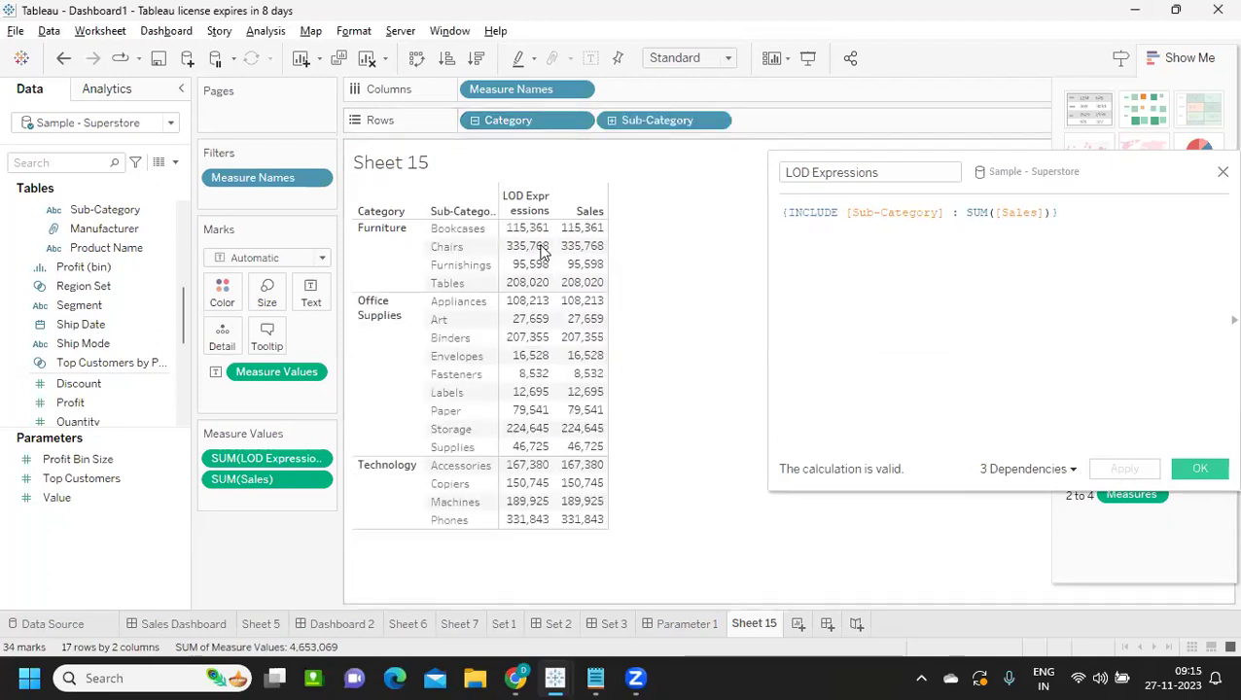
Step: Drill Sub-Category down to Manufacturer, then select INCLUDE and [Sub-Category] in the LOD formula
{"action": "left_click", "coordinate": [613, 121]}
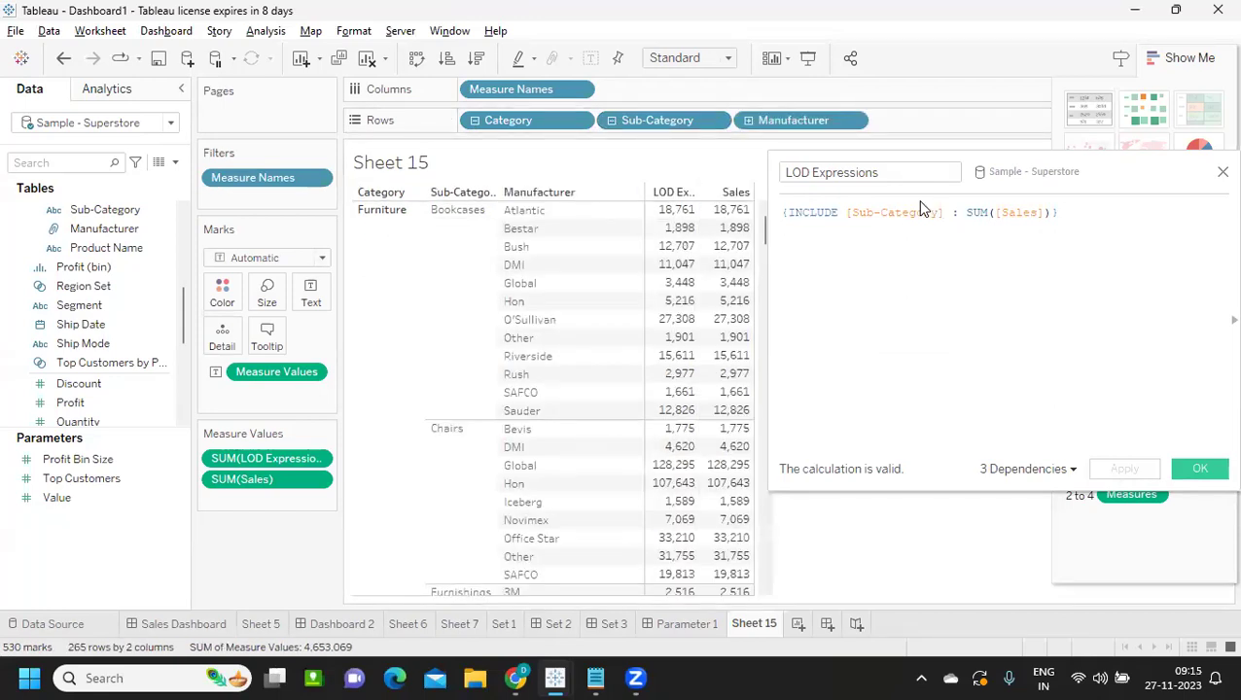
{"action": "double_click", "coordinate": [806, 213]}
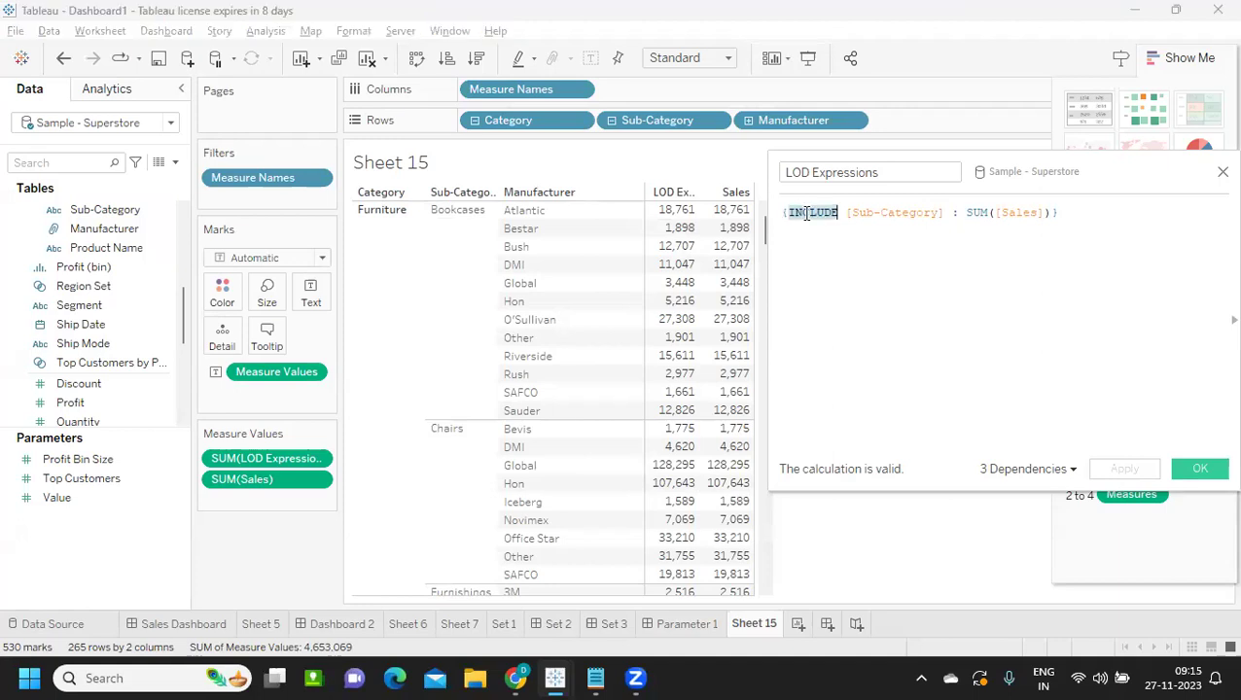
{"action": "double_click", "coordinate": [864, 216]}
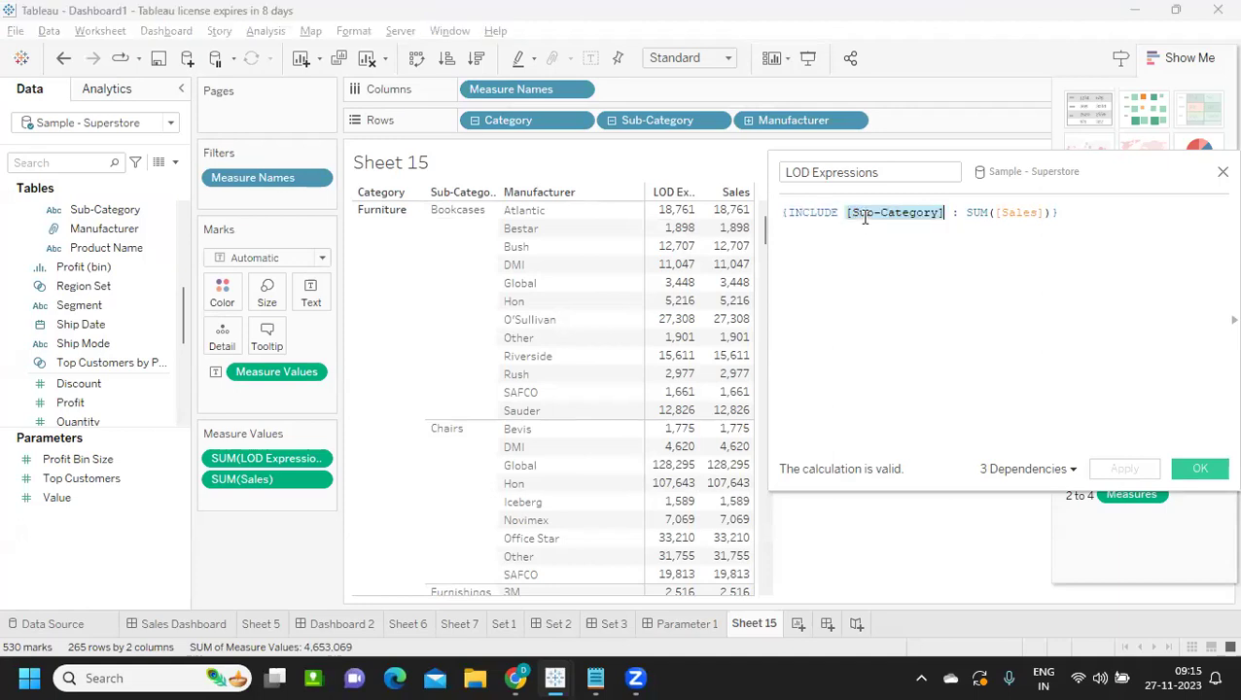
Step: Change the LOD Expressions formula to {EXCLUDE [Manufacturer] : SUM([Sales])} and apply it
{"action": "type", "text": "man"}
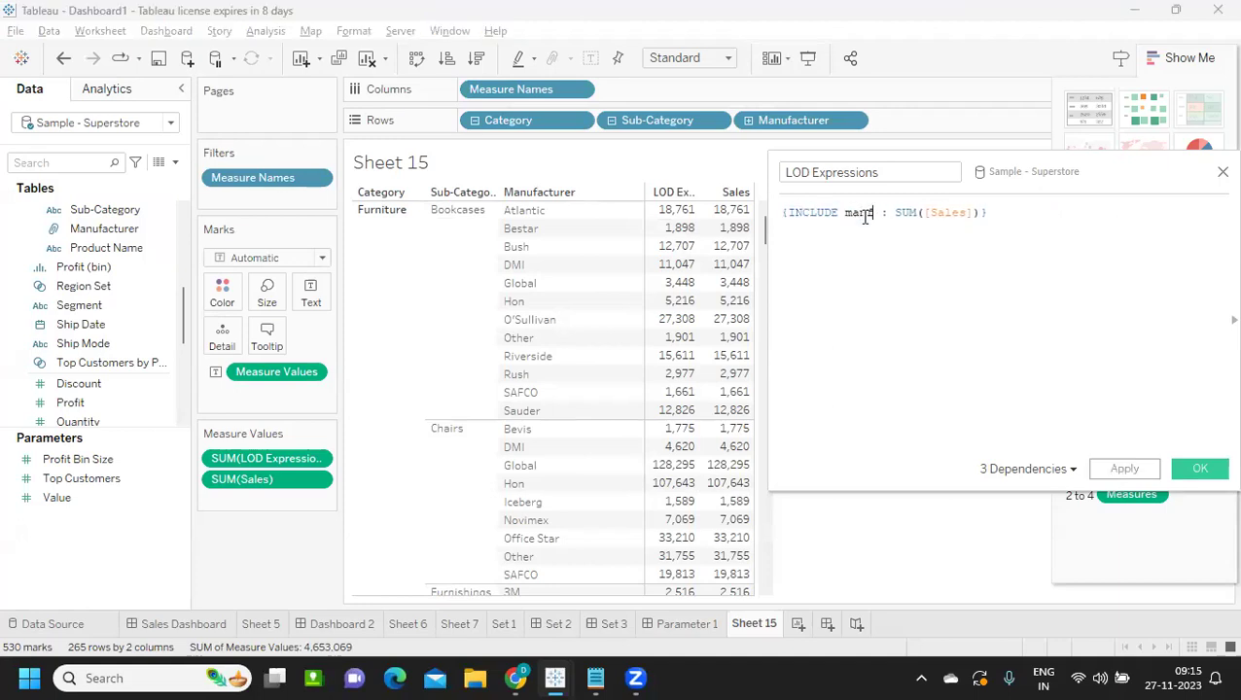
{"action": "key", "text": "Return"}
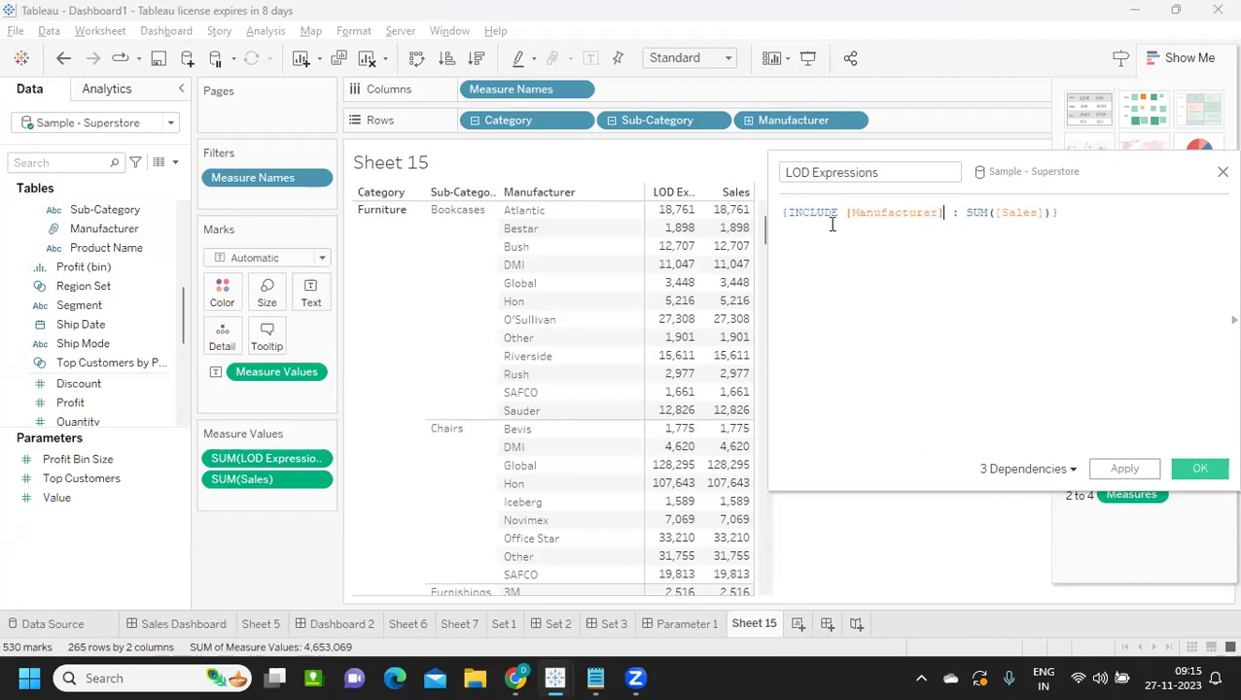
{"action": "double_click", "coordinate": [806, 213]}
{"action": "type", "text": "exc"}
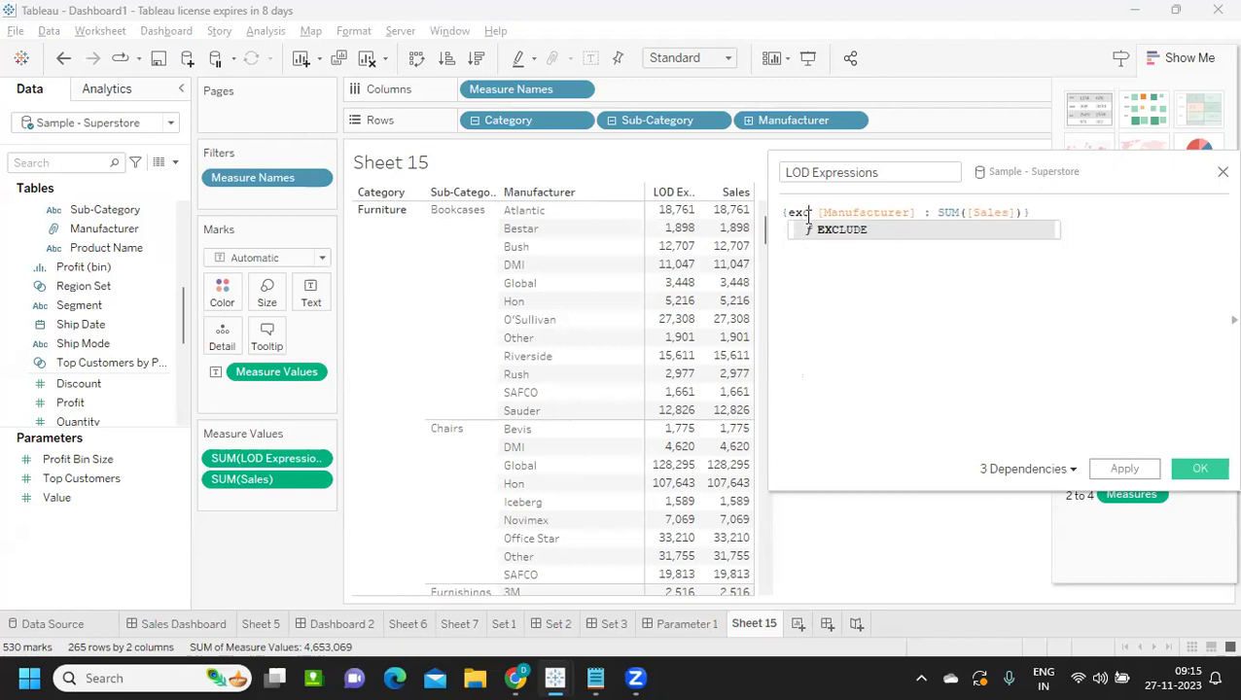
{"action": "left_click", "coordinate": [843, 240]}
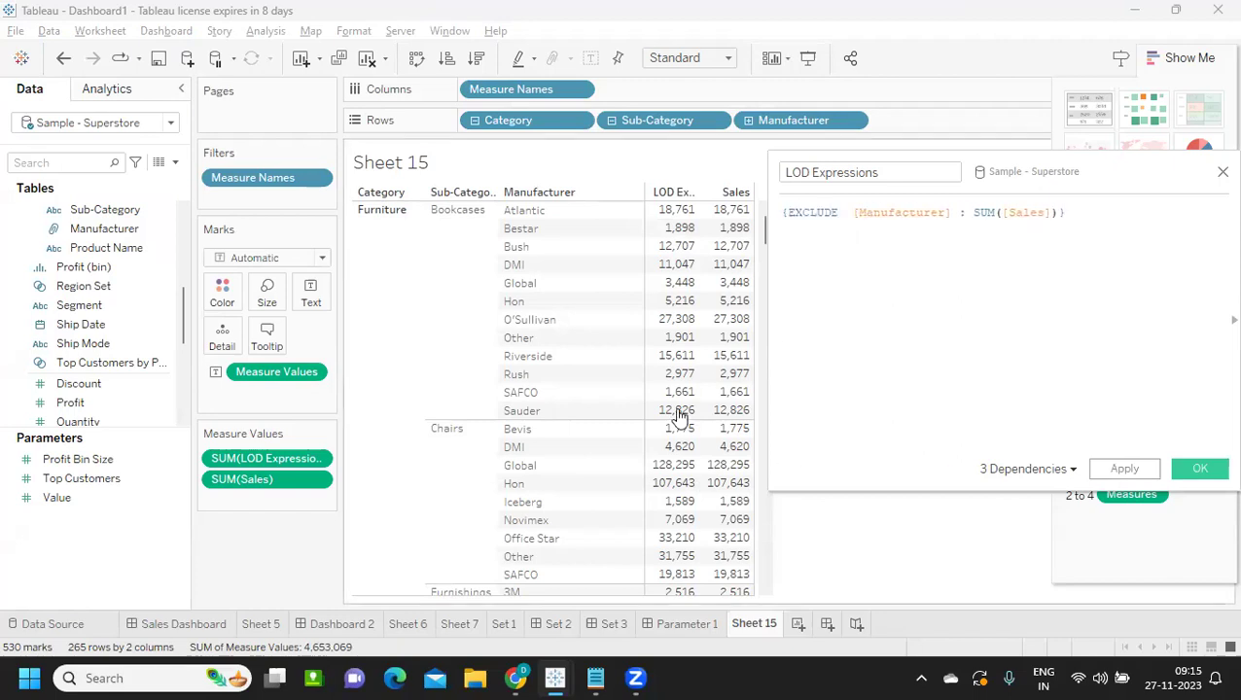
{"action": "left_click", "coordinate": [1130, 468]}
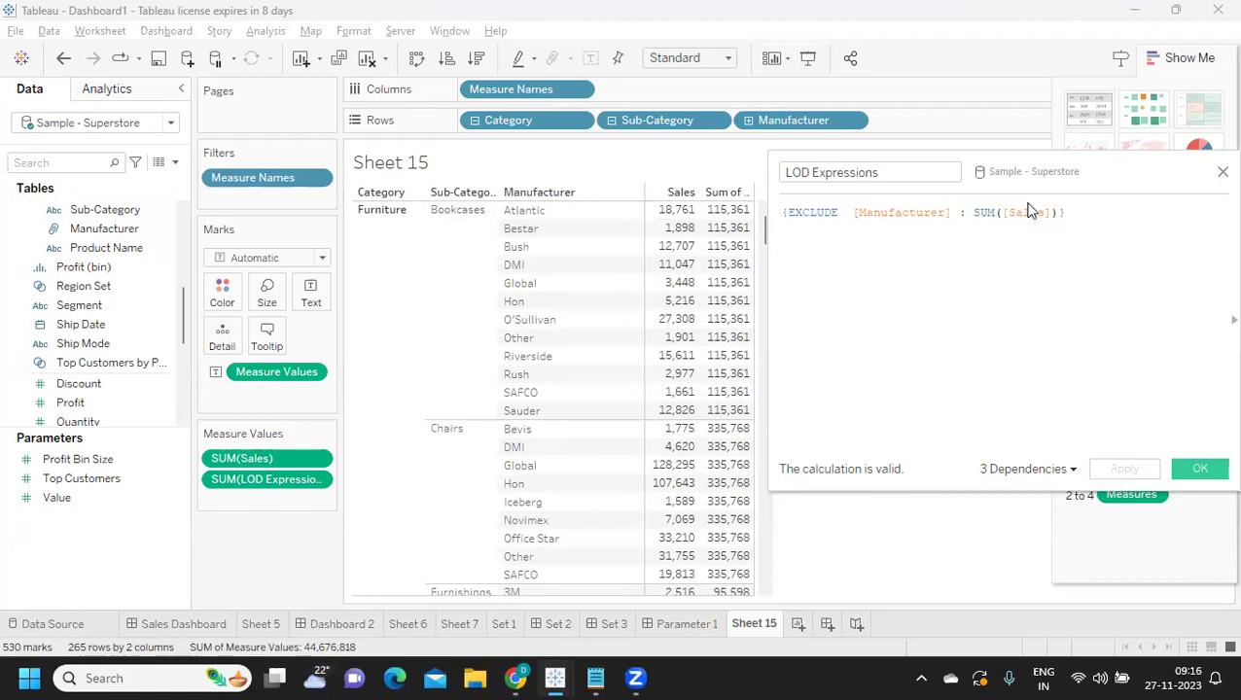
Step: Undo and redo the Manufacturer drill-down, then select and delete the entire LOD formula
{"action": "key", "text": "ctrl+a"}
{"action": "left_click_drag", "start_coordinate": [1089, 211], "coordinate": [681, 193]}
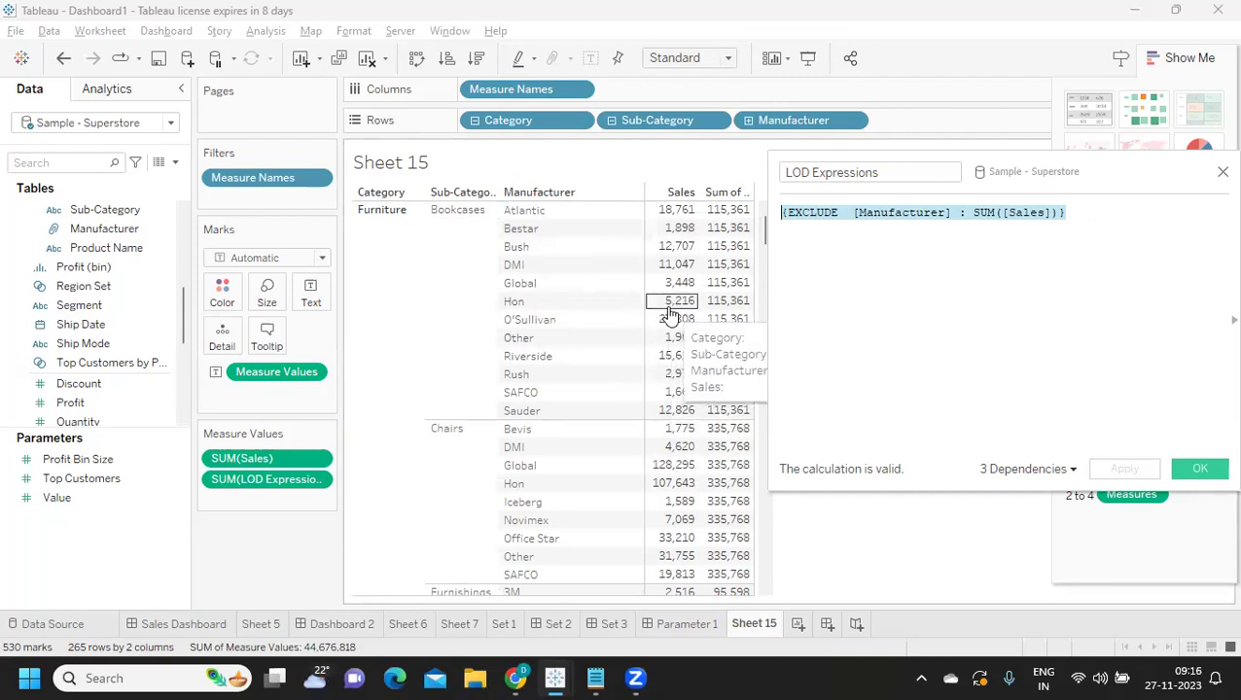
{"action": "key", "text": "End"}
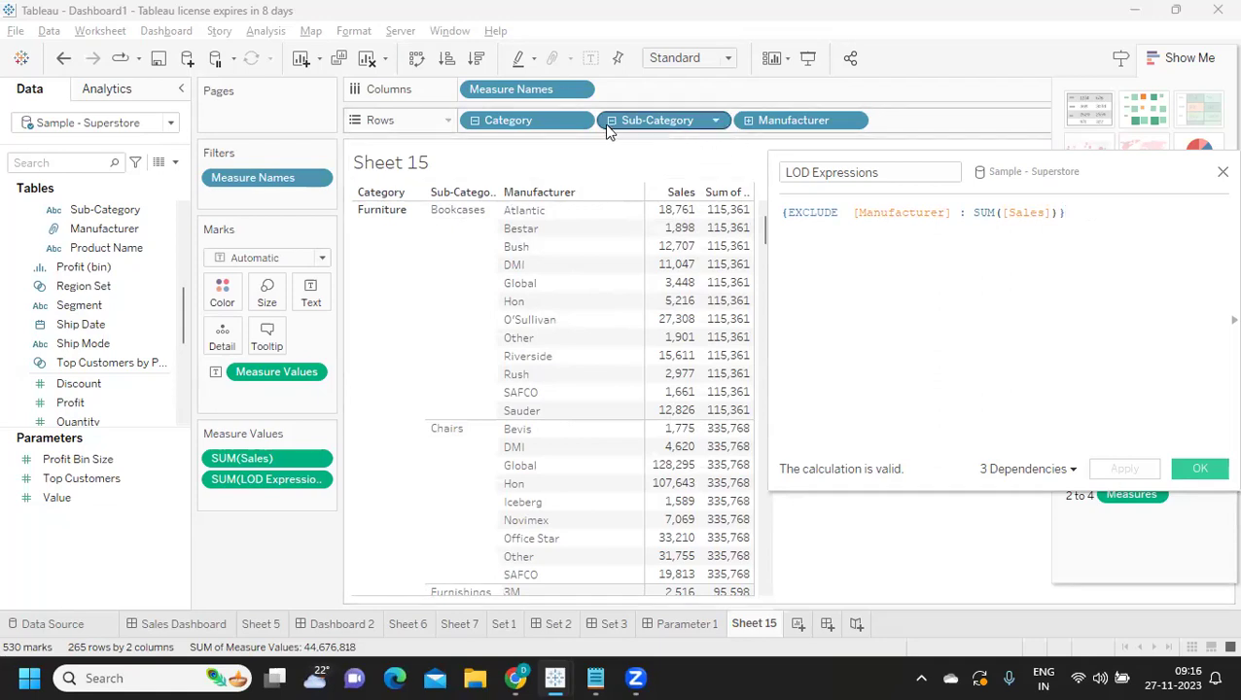
{"action": "key", "text": "ctrl+z"}
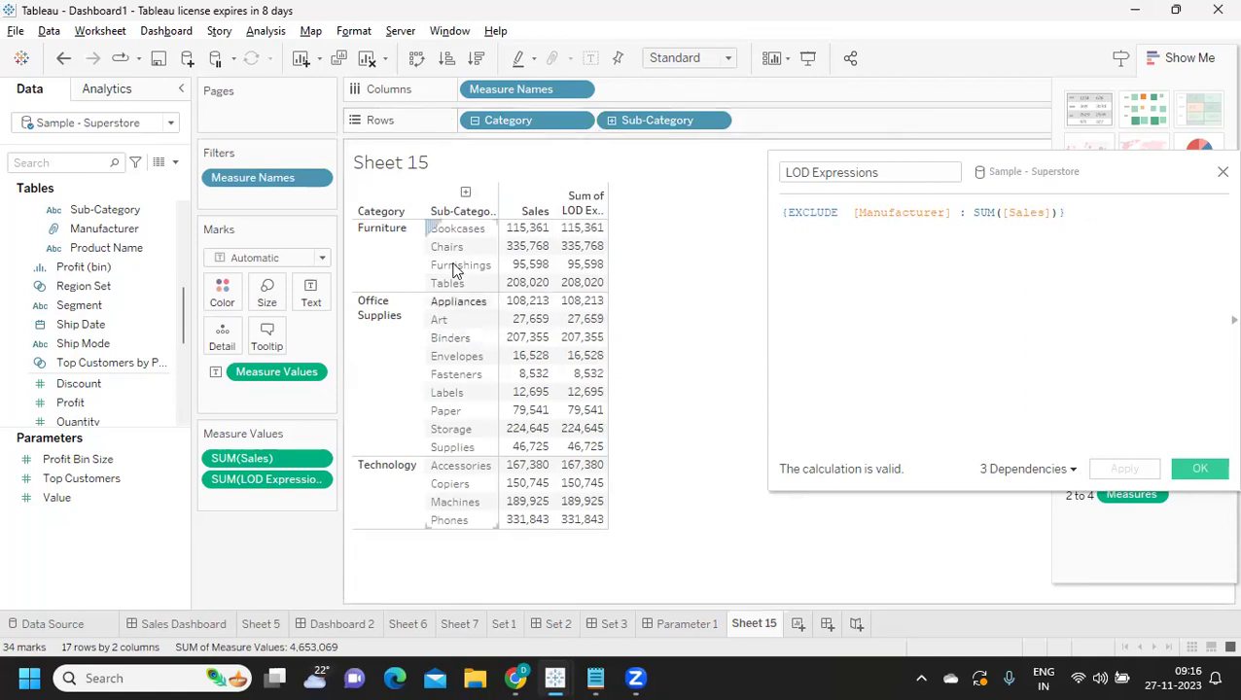
{"action": "key", "text": "ctrl+y"}
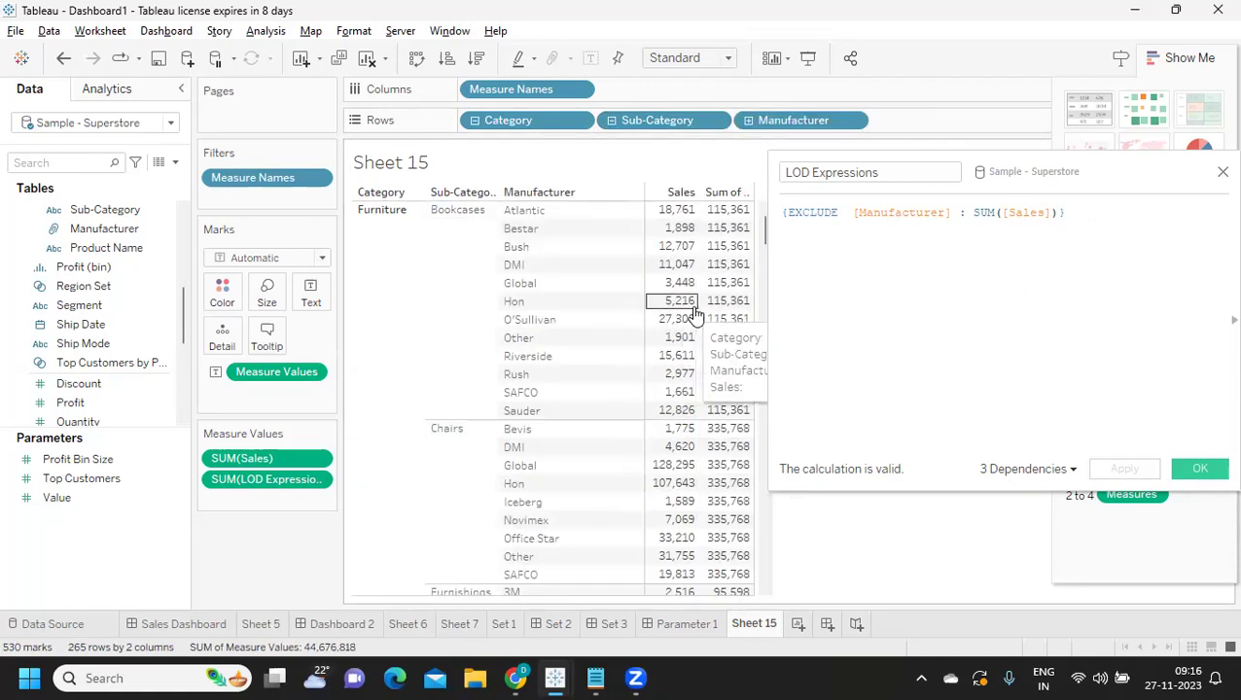
{"action": "left_click_drag", "start_coordinate": [1134, 215], "coordinate": [726, 222]}
{"action": "key", "text": "BackSpace"}
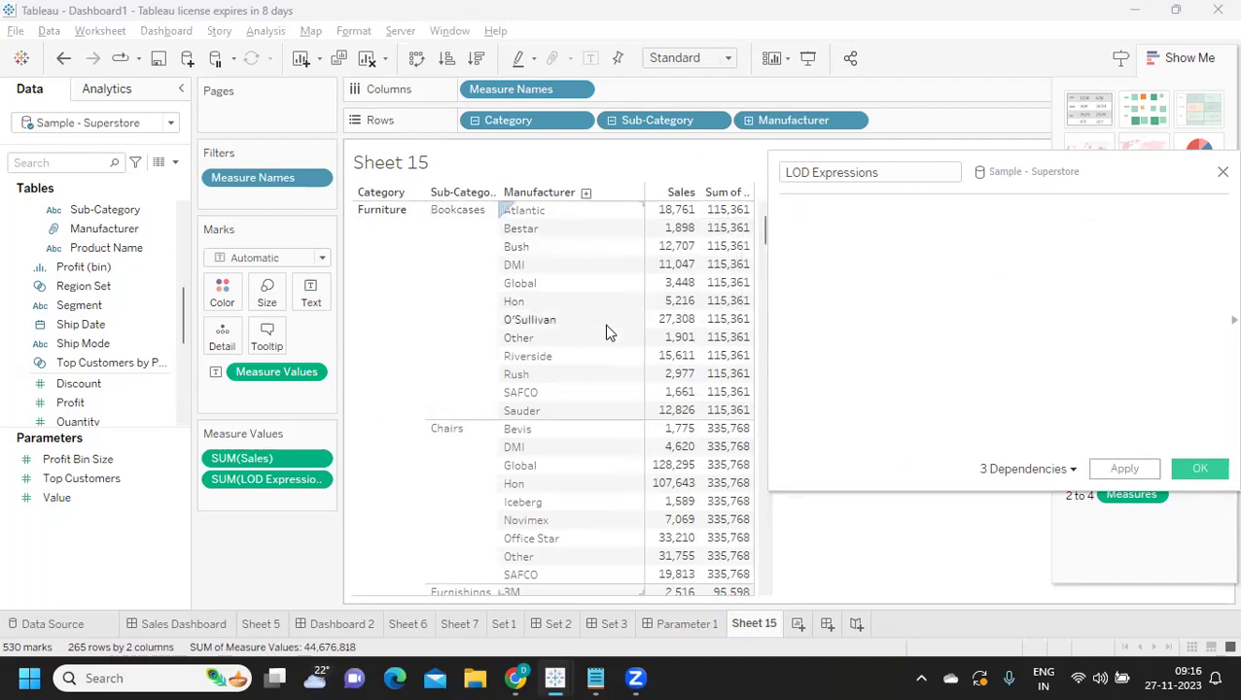
Step: Enter {FIXED [Category],[Sub-Category],[Manufacturer] : SUM([Sales]) using autocomplete suggestions
{"action": "type", "text": "{ F"}
{"action": "key", "text": "Return"}
{"action": "type", "text": "cat"}
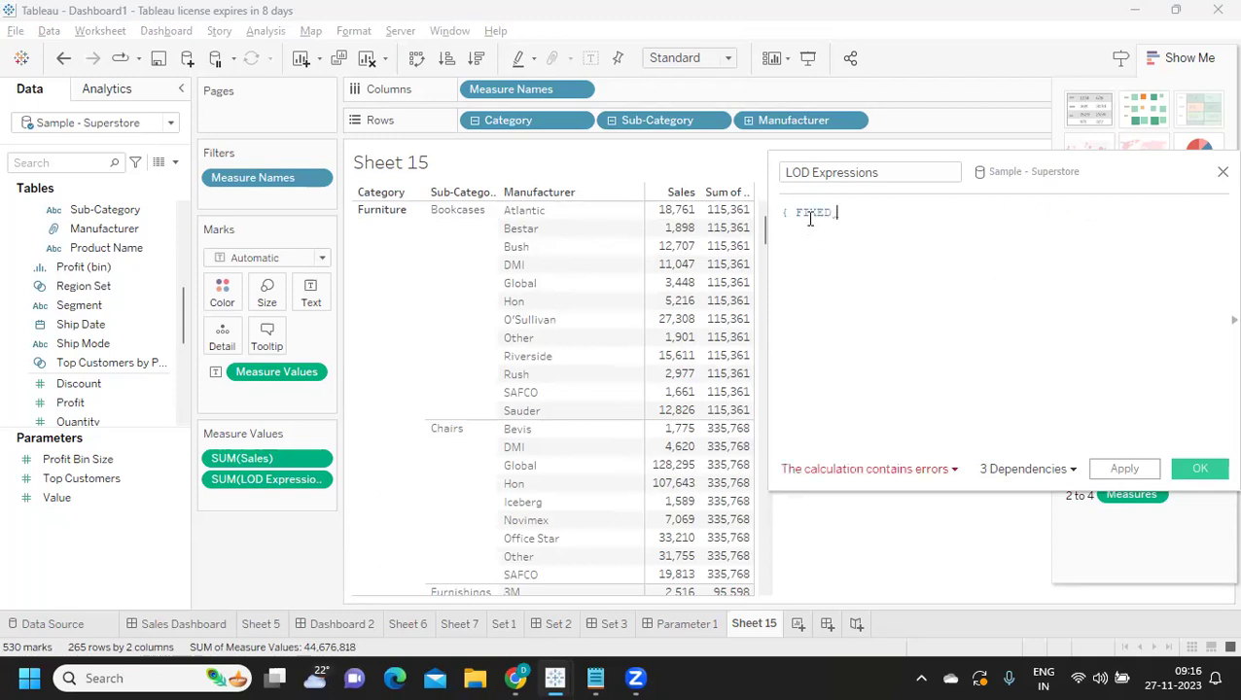
{"action": "key", "text": "Return"}
{"action": "type", "text": ",sub"}
{"action": "key", "text": "Return"}
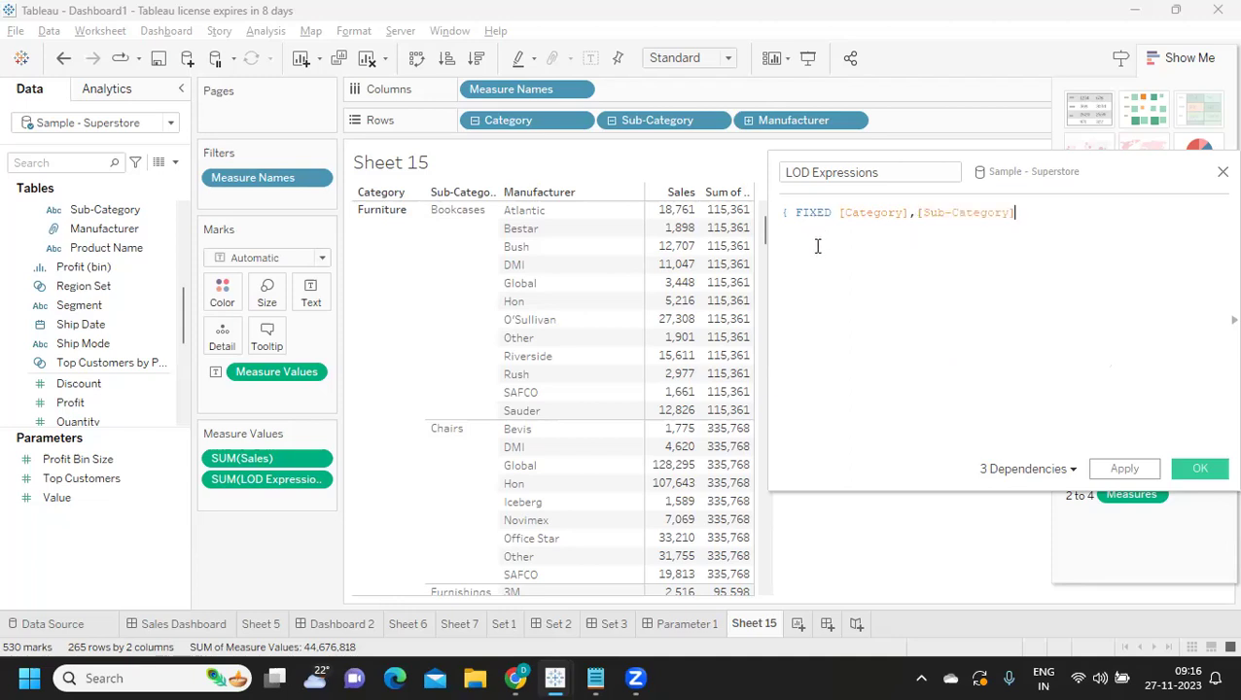
{"action": "type", "text": ",man"}
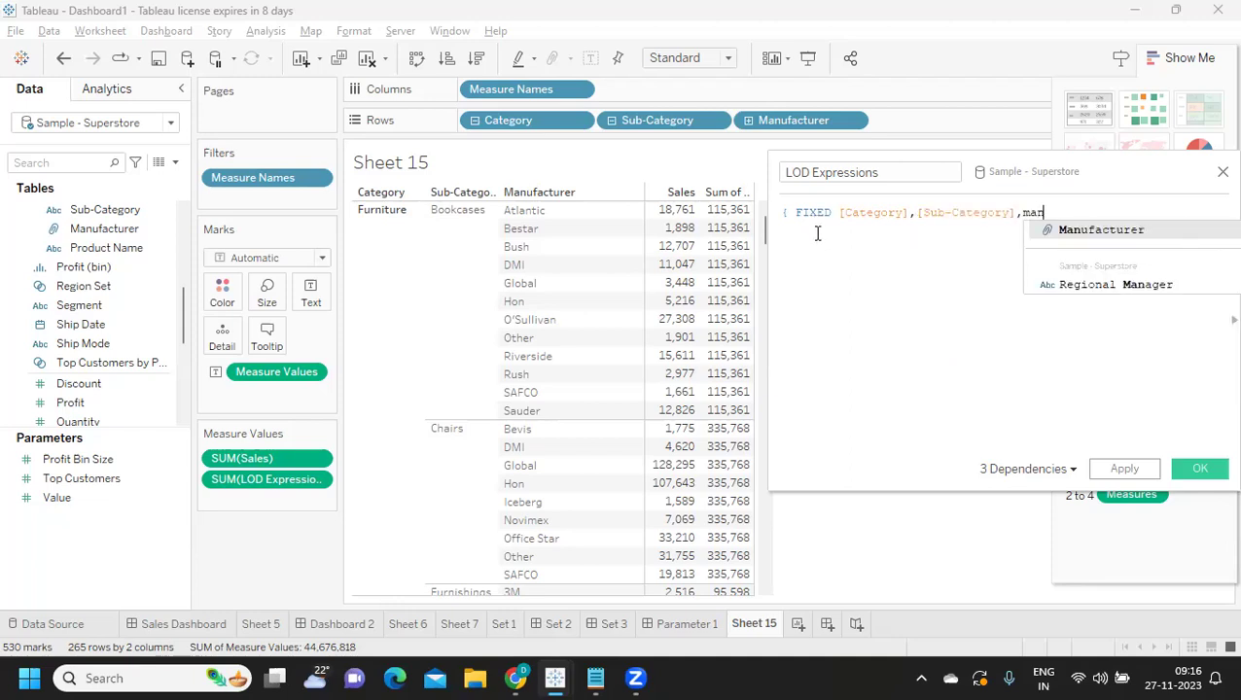
{"action": "key", "text": "Return"}
{"action": "type", "text": ","}
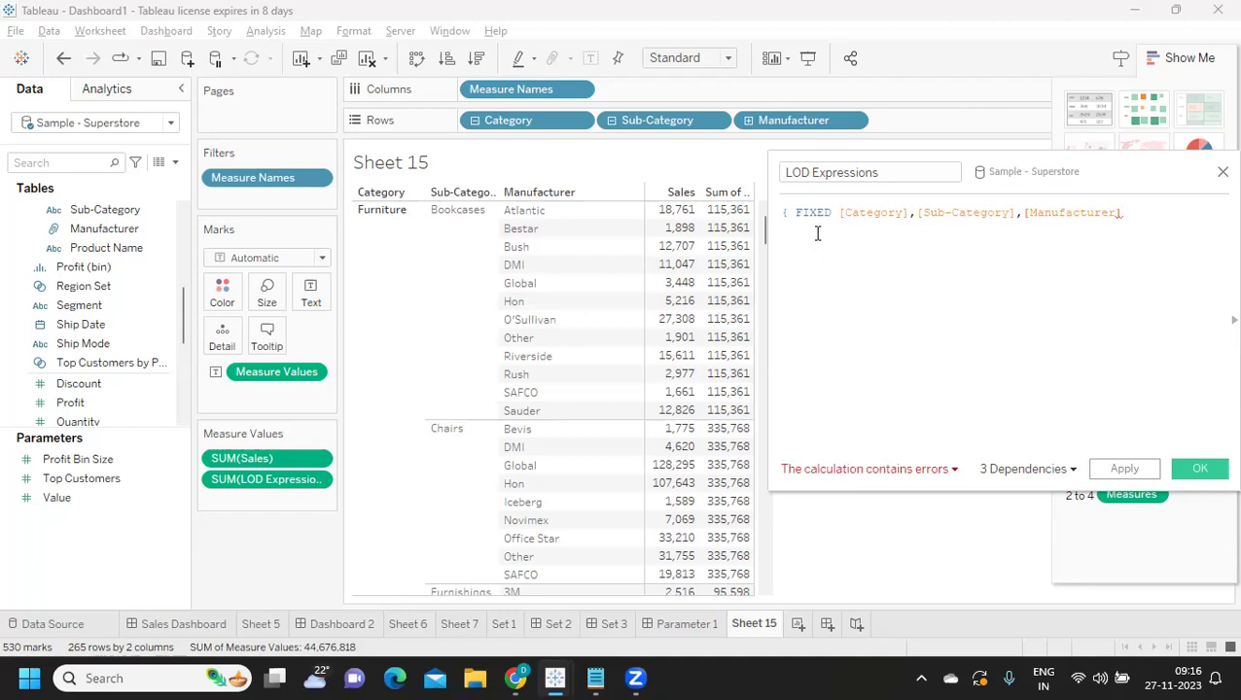
{"action": "key", "text": "BackSpace"}
{"action": "type", "text": ": su"}
{"action": "key", "text": "Return"}
{"action": "type", "text": "sa"}
{"action": "key", "text": "Return"}
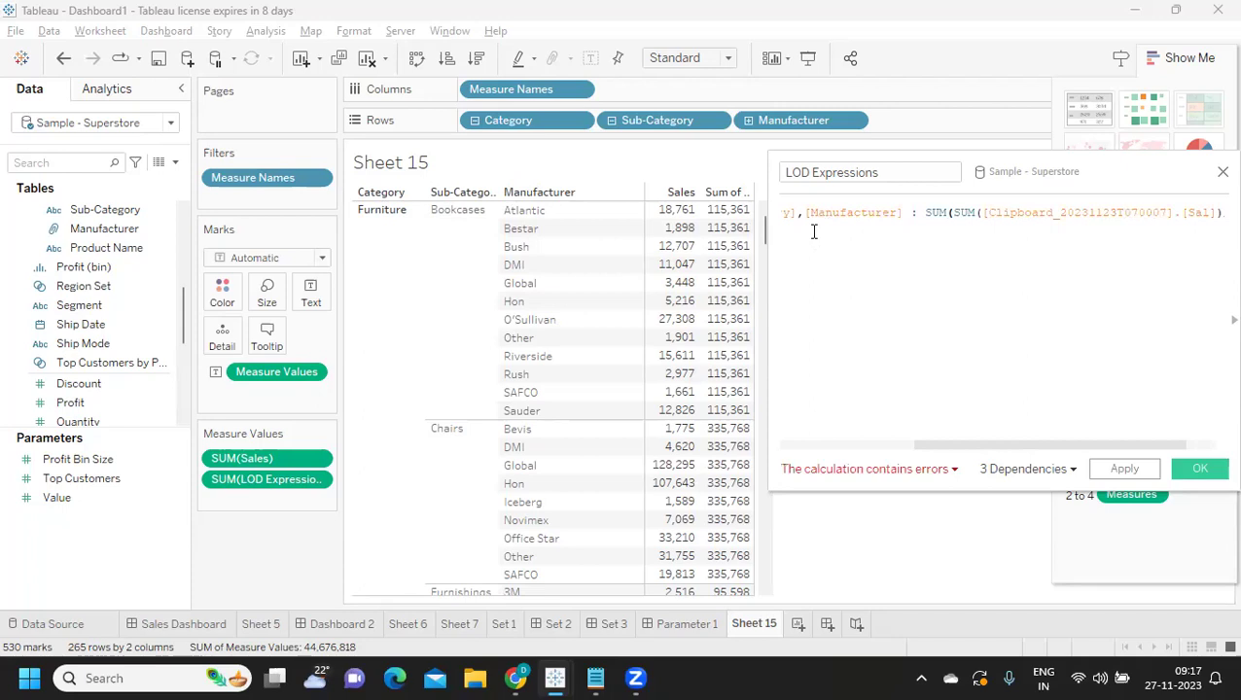
Step: Replace the old clipboard Sales reference inside SUM with [Sales] and close the formula with )}
{"action": "left_click_drag", "start_coordinate": [1166, 172], "coordinate": [889, 245]}
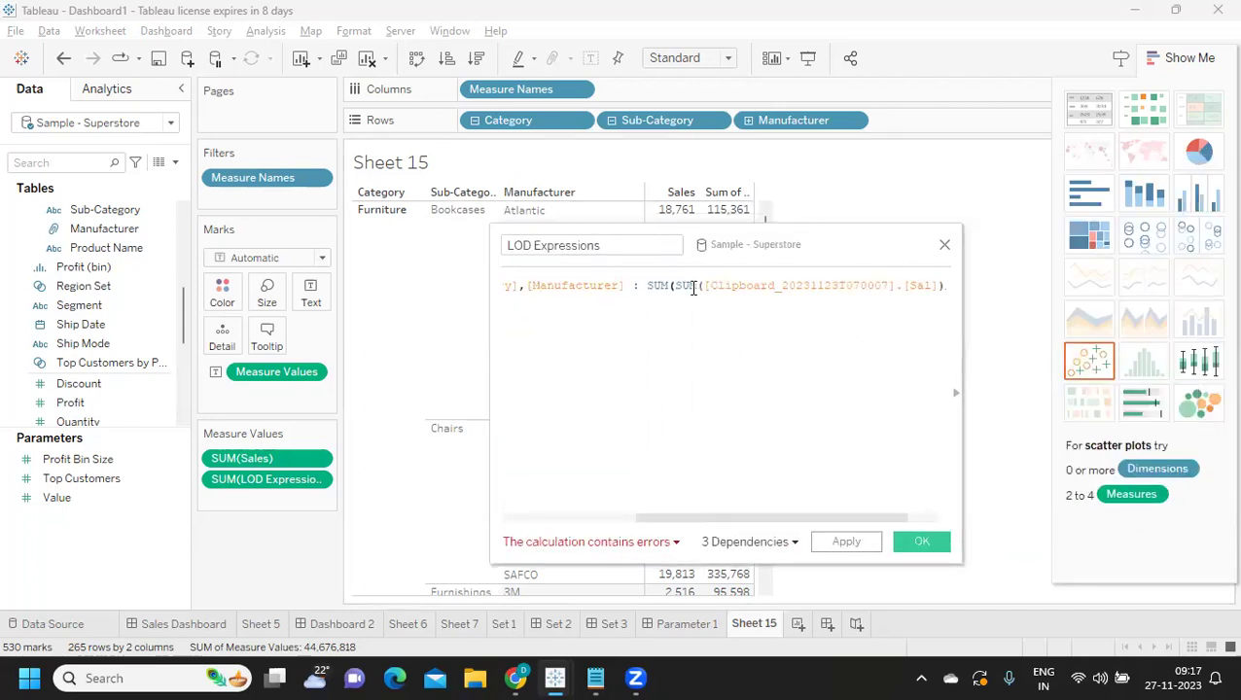
{"action": "left_click_drag", "start_coordinate": [675, 285], "coordinate": [941, 287]}
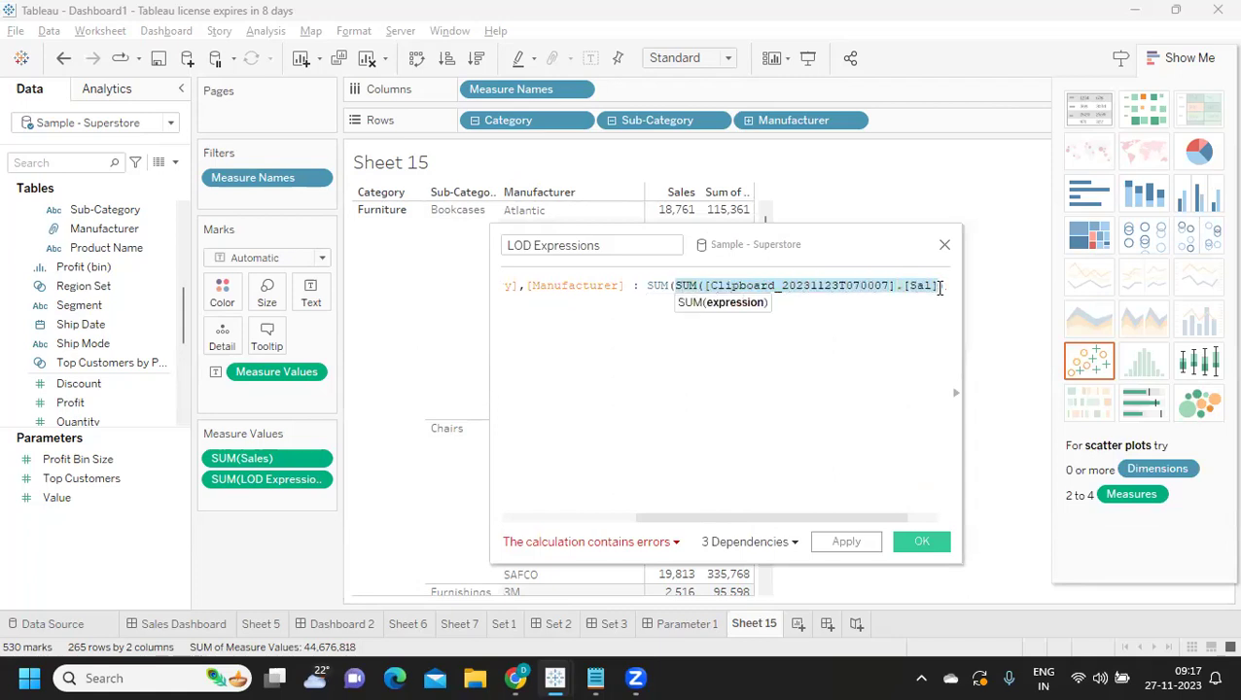
{"action": "type", "text": "sa"}
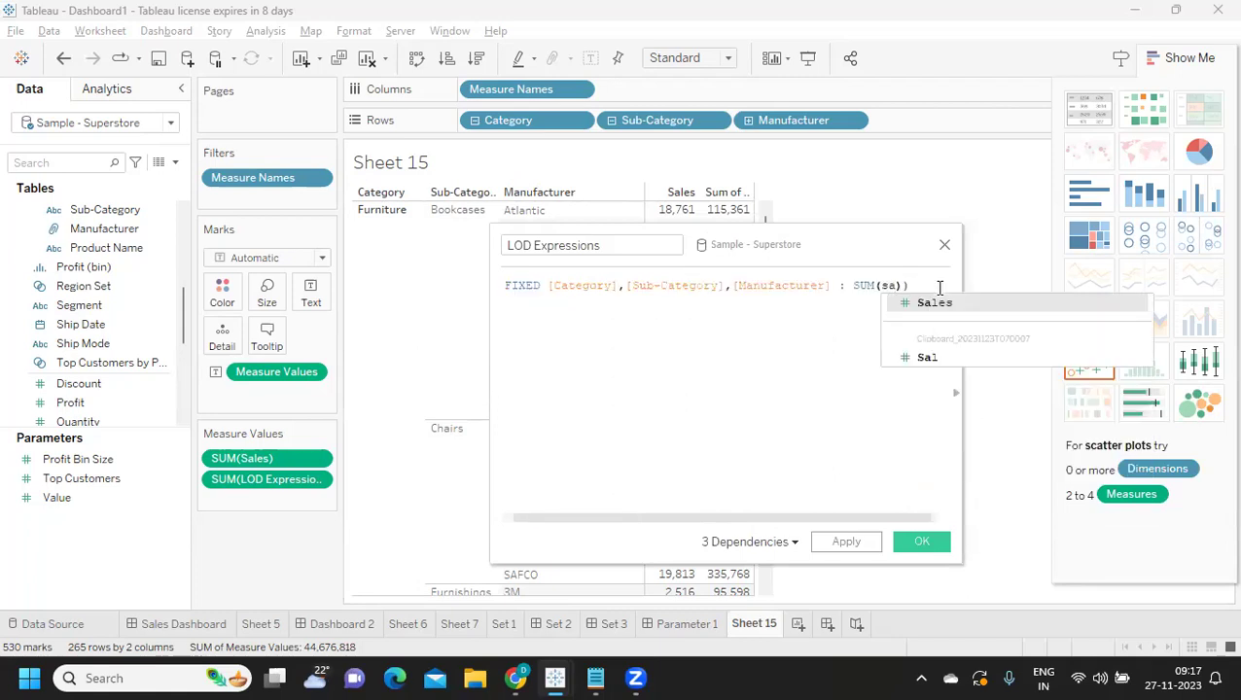
{"action": "key", "text": "BackSpace"}
{"action": "key", "text": "BackSpace"}
{"action": "type", "text": "sal"}
{"action": "key", "text": "Return"}
{"action": "type", "text": ")}"}
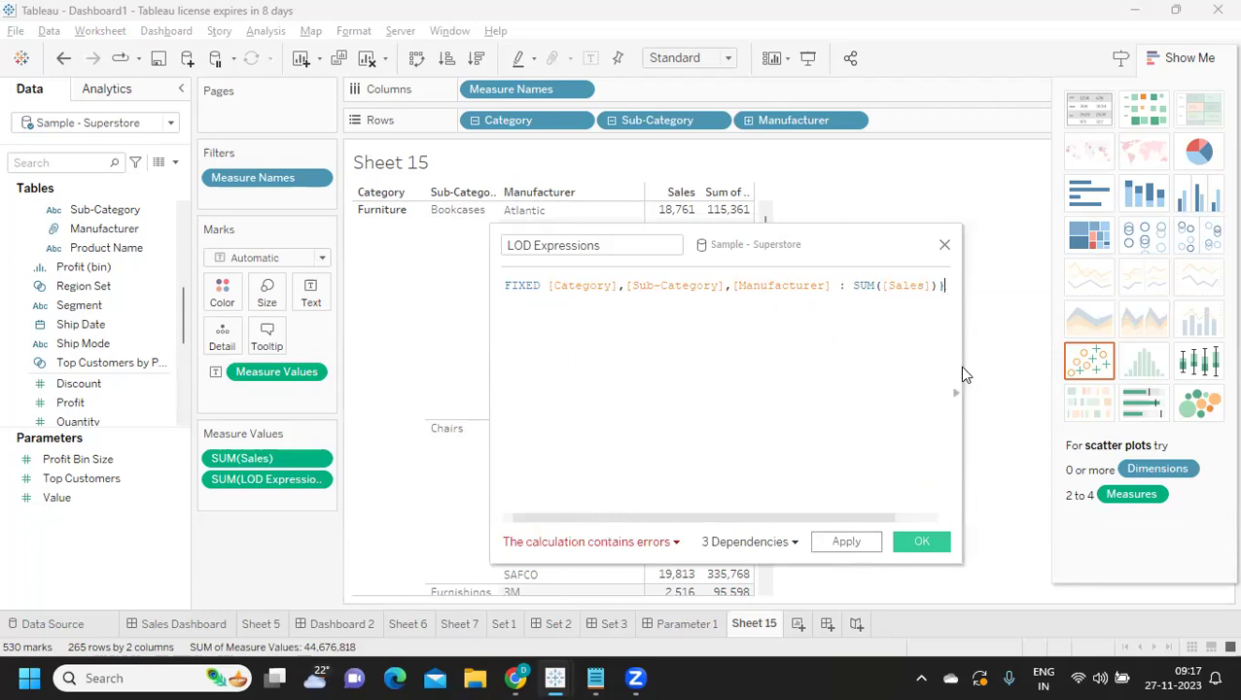
Step: Delete the stray characters after the closing brace and apply the FIXED calculation
{"action": "left_click_drag", "start_coordinate": [964, 367], "coordinate": [1133, 367]}
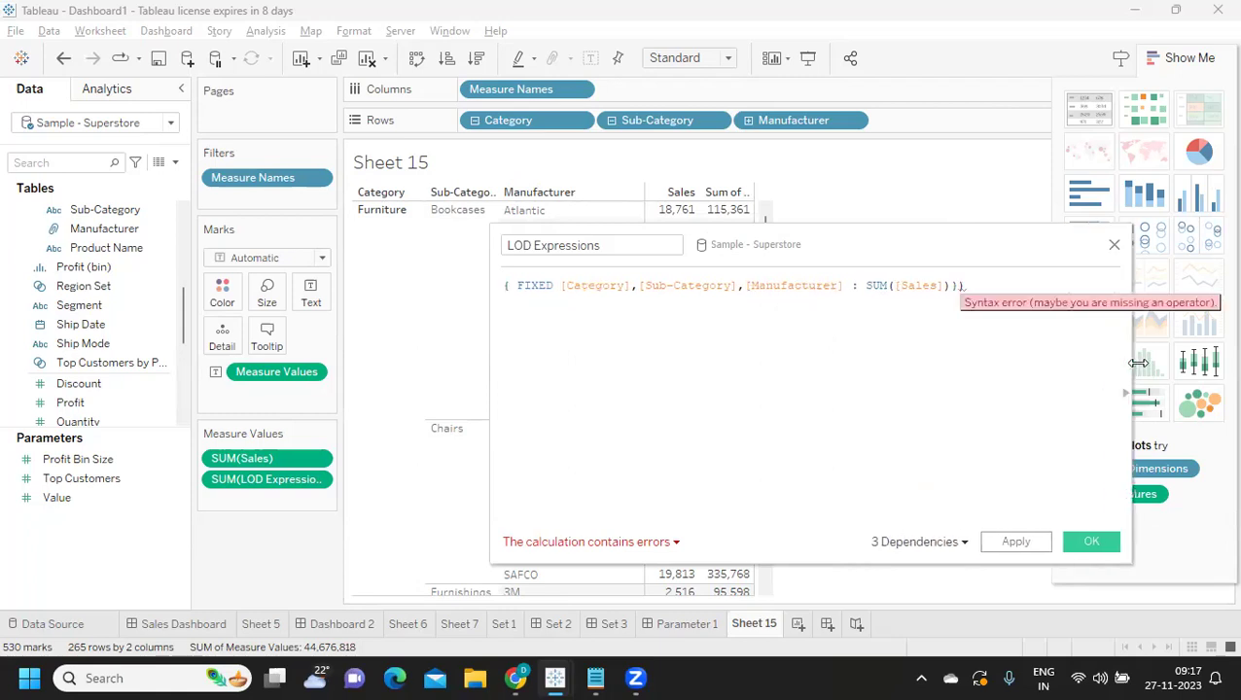
{"action": "left_click", "coordinate": [991, 279]}
{"action": "key", "text": "BackSpace"}
{"action": "key", "text": "BackSpace"}
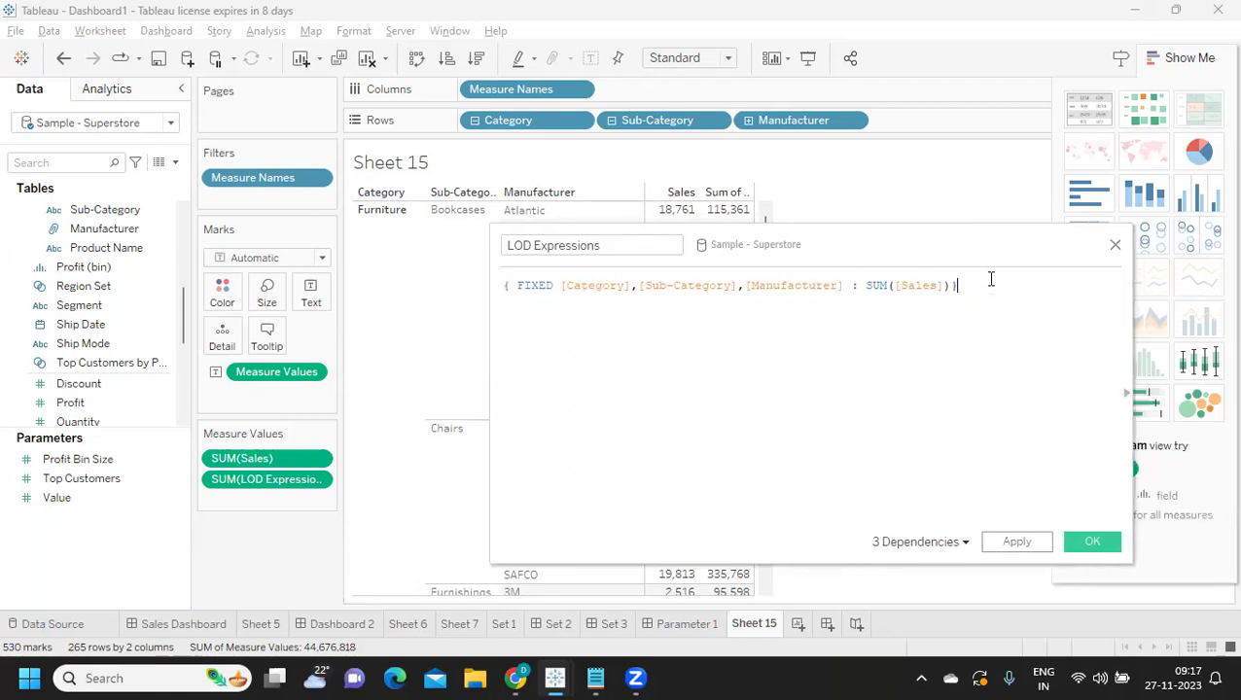
{"action": "left_click_drag", "start_coordinate": [934, 255], "coordinate": [440, 345]}
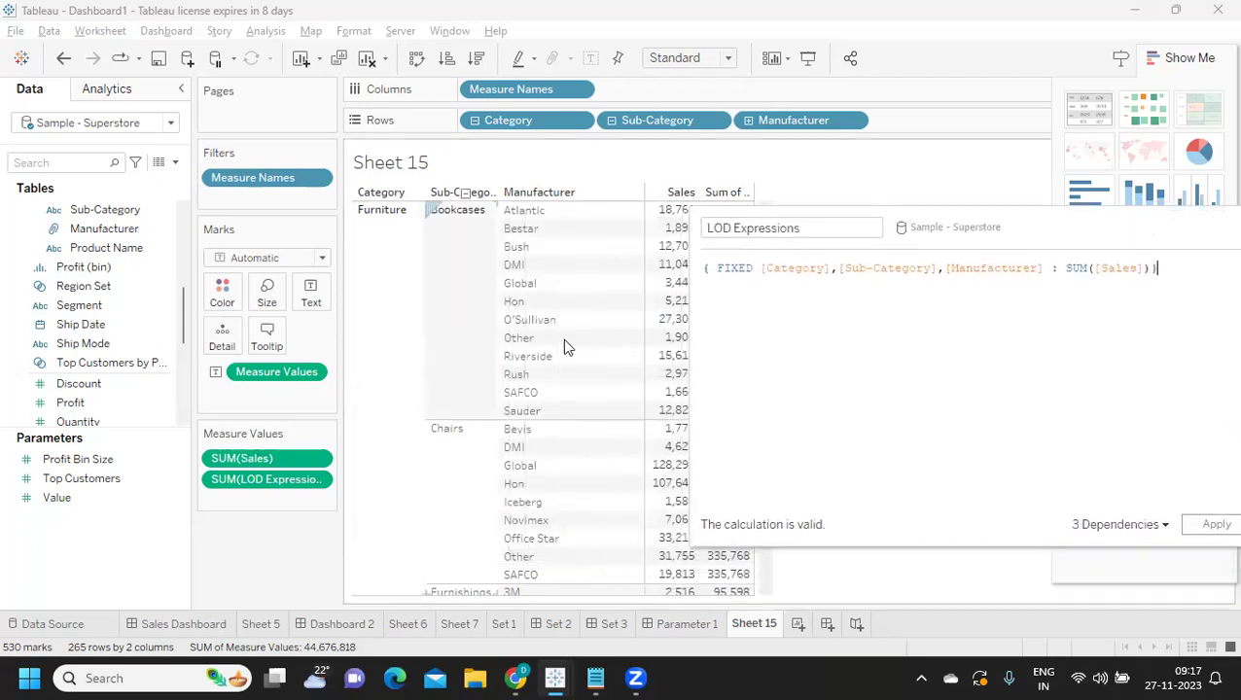
{"action": "left_click", "coordinate": [1203, 525]}
{"action": "left_click_drag", "start_coordinate": [967, 223], "coordinate": [765, 352]}
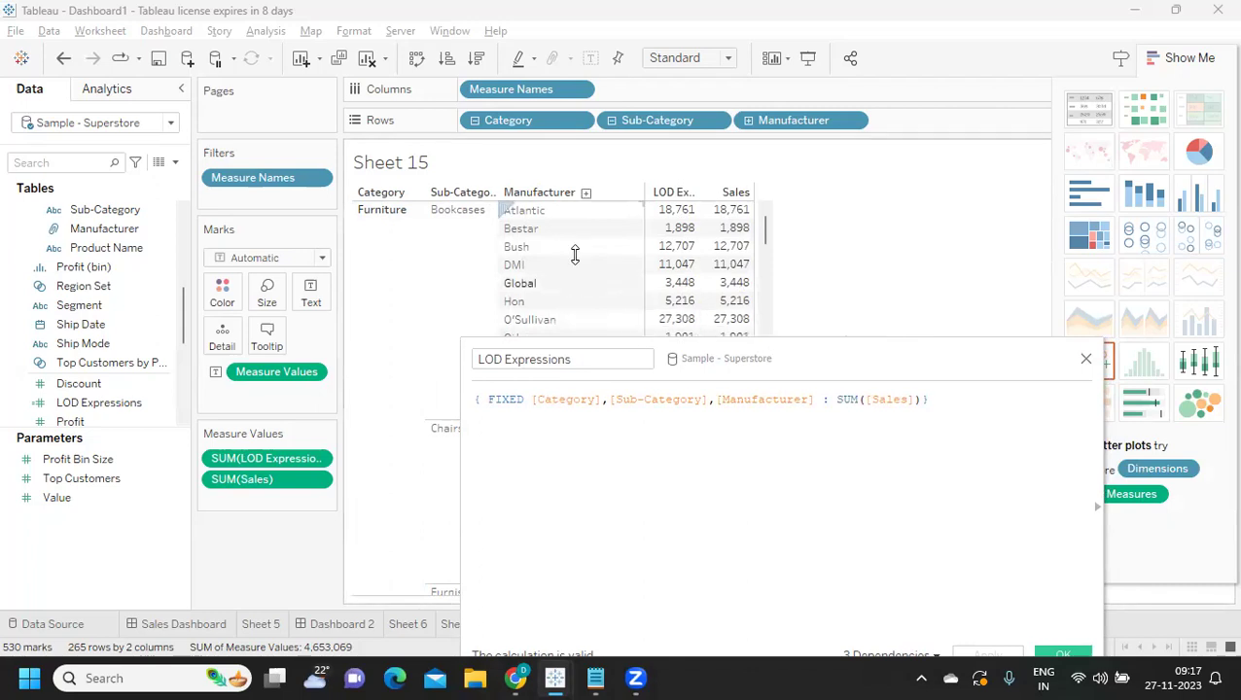
{"action": "left_click_drag", "start_coordinate": [812, 371], "coordinate": [1096, 193]}
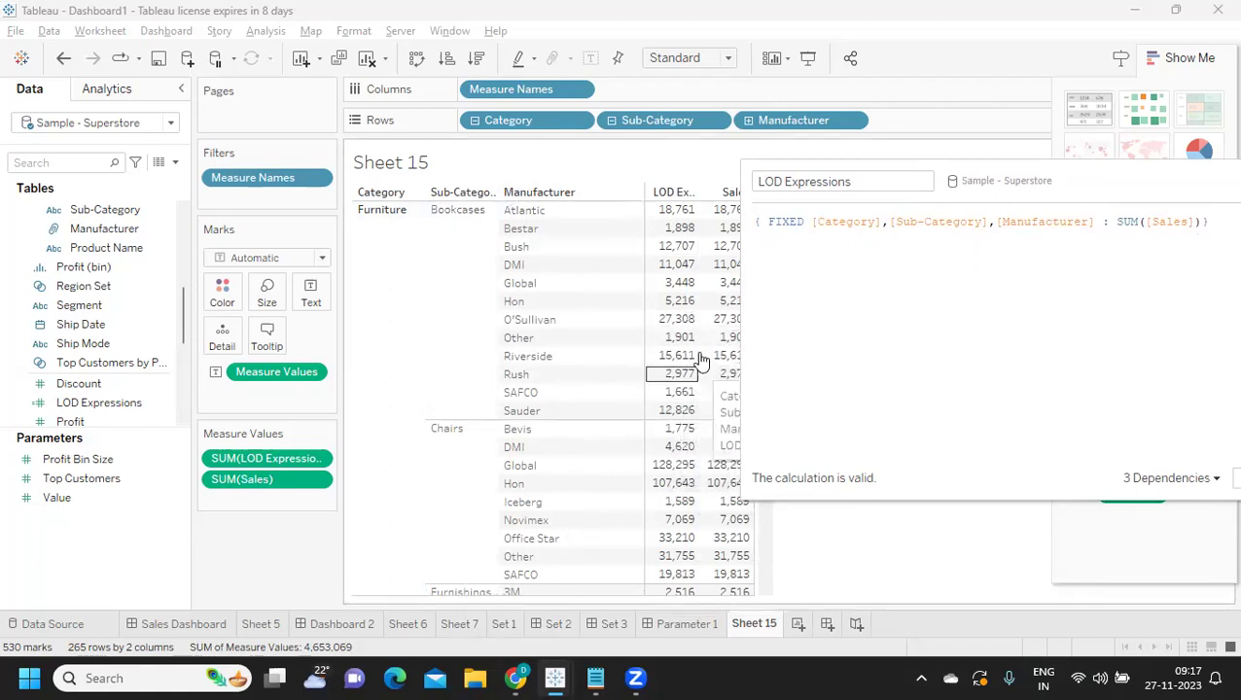
Step: Wrap the existing expression in {FIXED [Category],[Sub-Category] : MIN( ... )}
{"action": "left_click", "coordinate": [757, 221]}
{"action": "key", "text": "Return"}
{"action": "key", "text": "Return"}
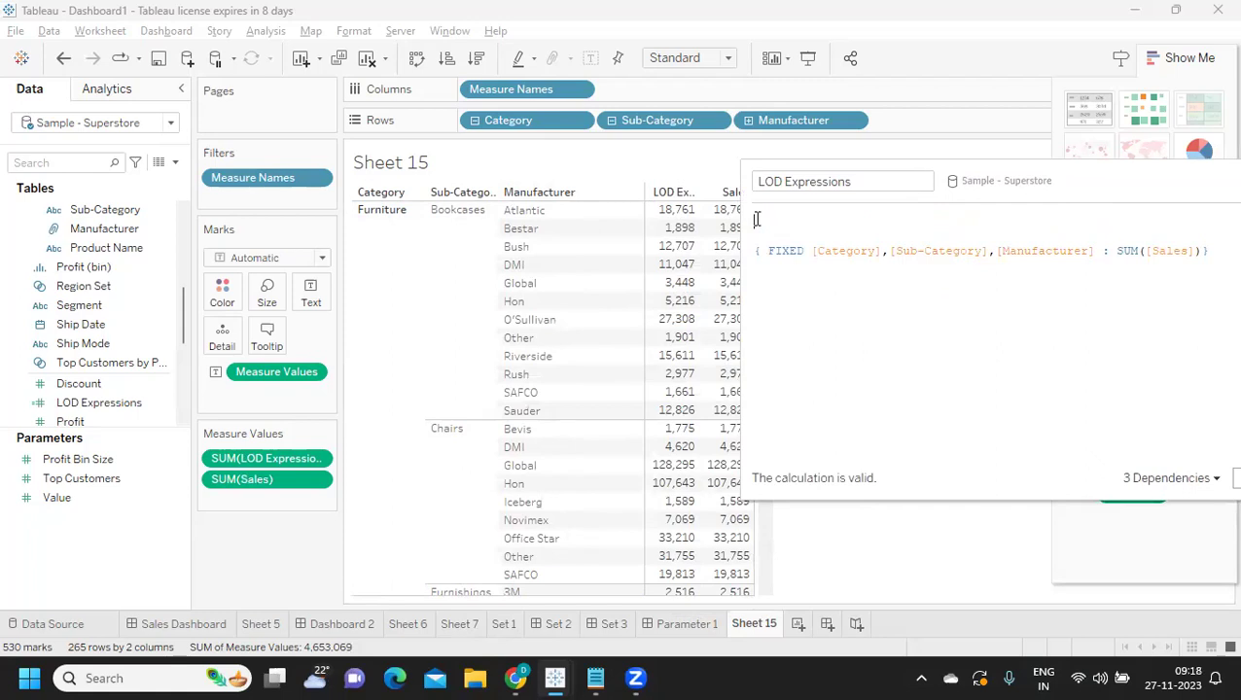
{"action": "type", "text": "FIXED"}
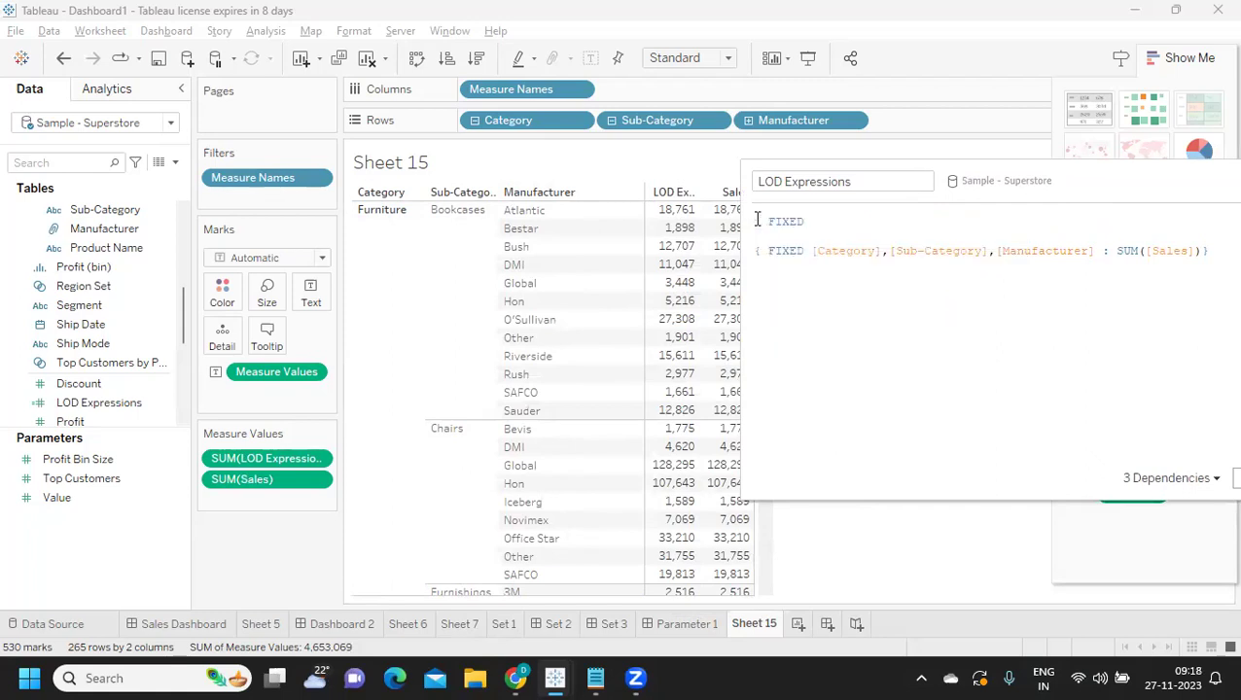
{"action": "type", "text": " cet"}
{"action": "key", "text": "Return"}
{"action": "type", "text": ",sub"}
{"action": "key", "text": "Return"}
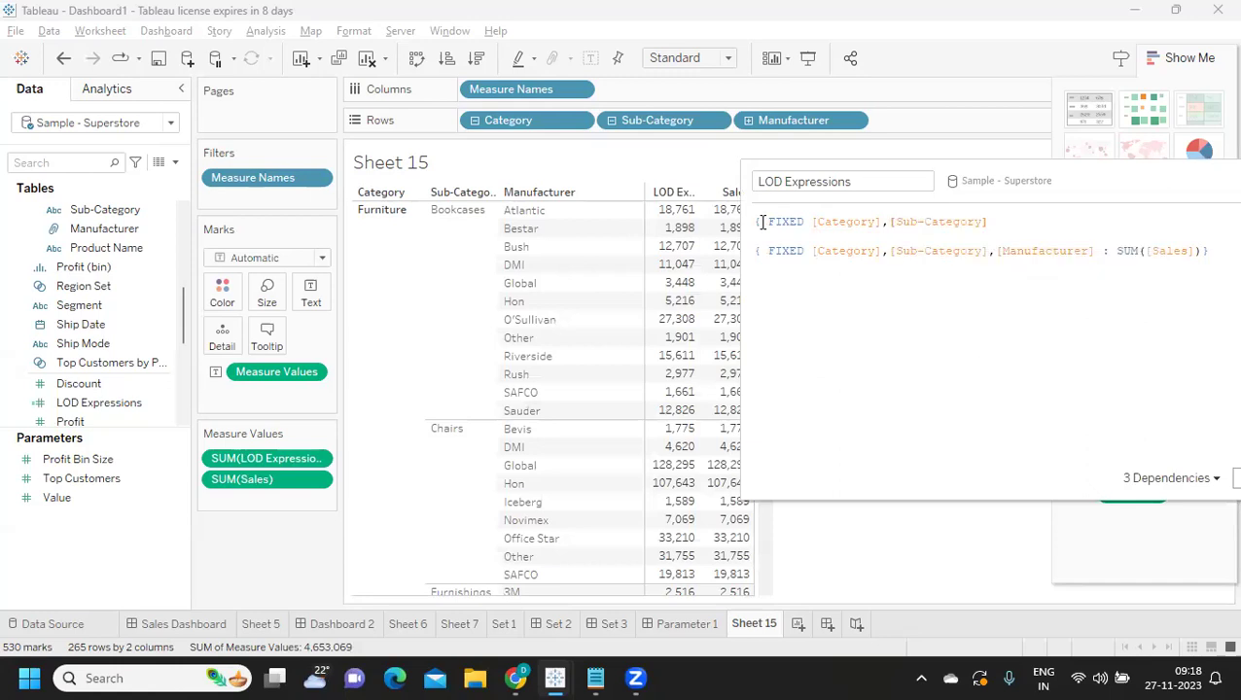
{"action": "type", "text": ": min"}
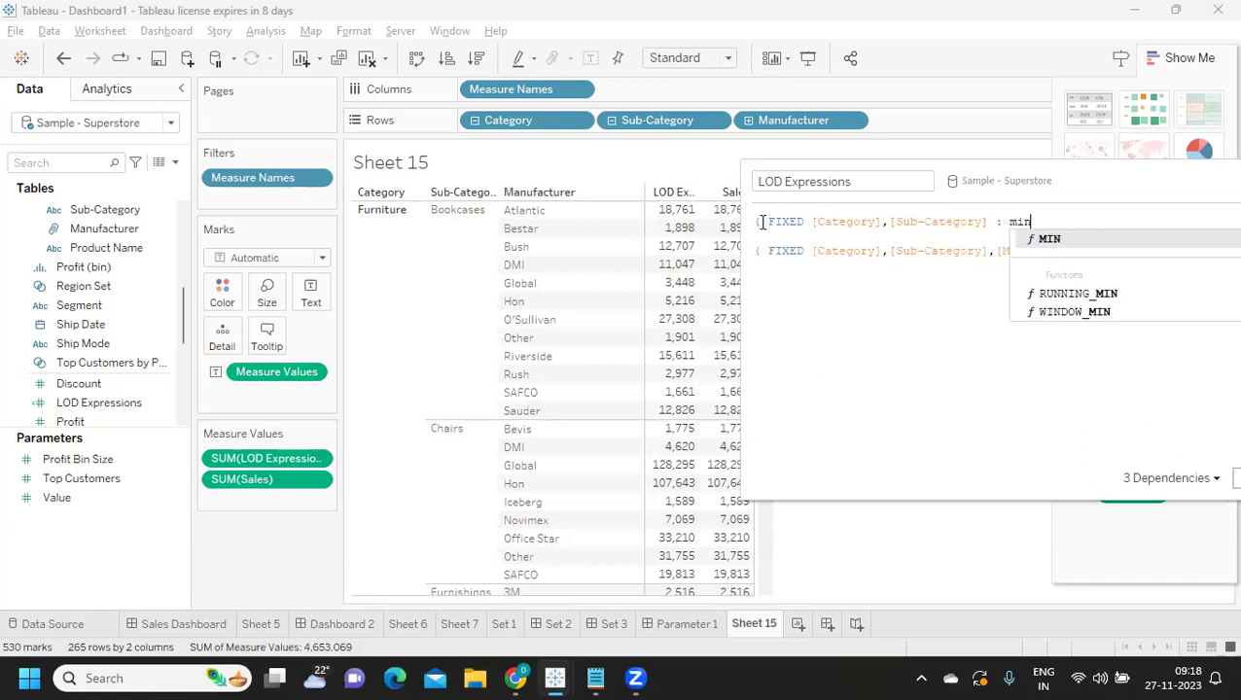
{"action": "key", "text": "Return"}
{"action": "key", "text": "Delete"}
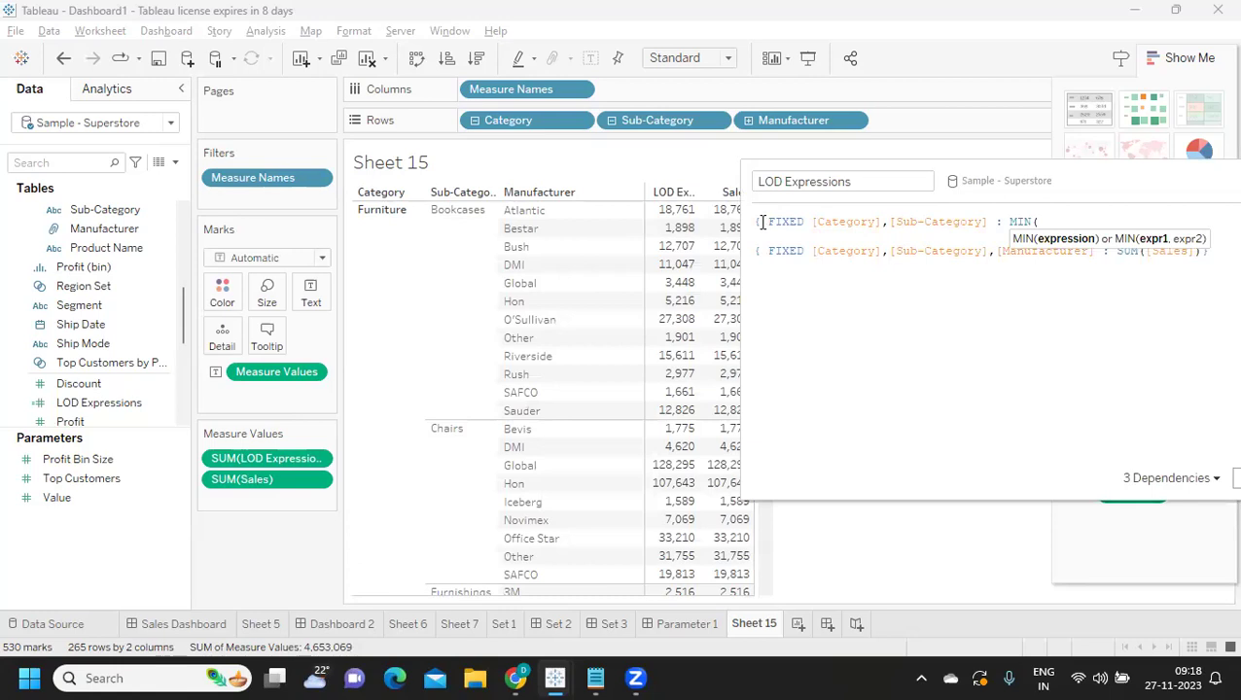
{"action": "left_click", "coordinate": [1220, 250]}
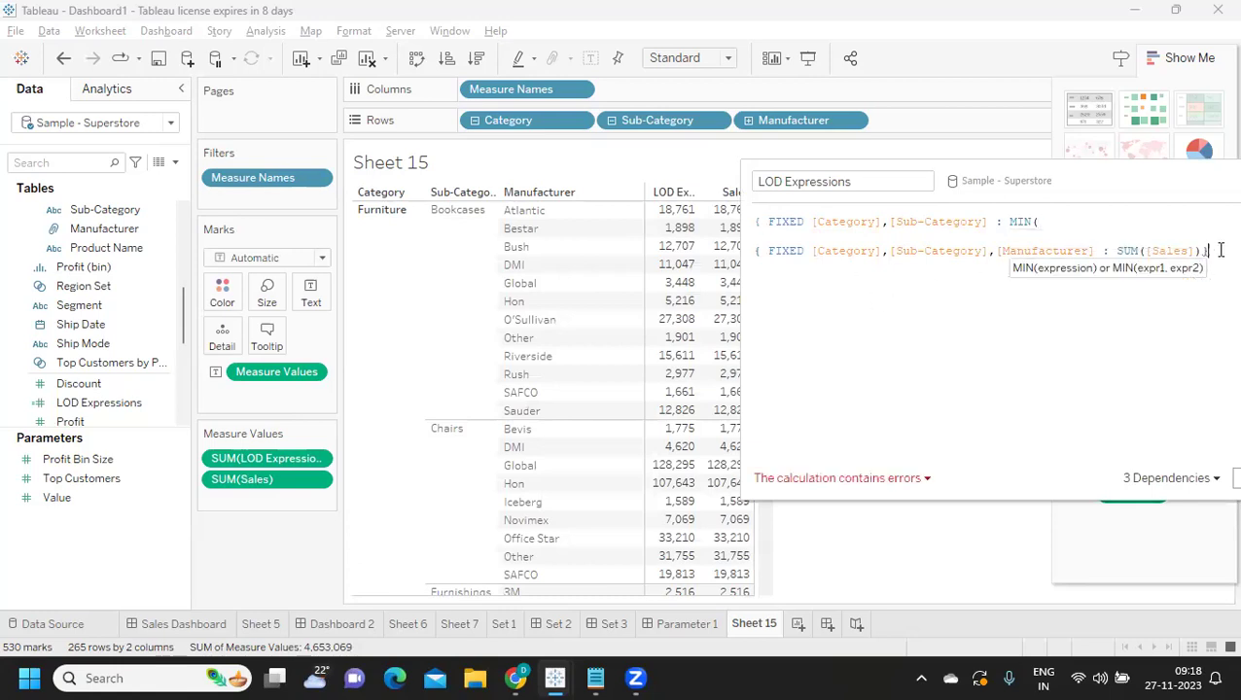
{"action": "type", "text": ")"}
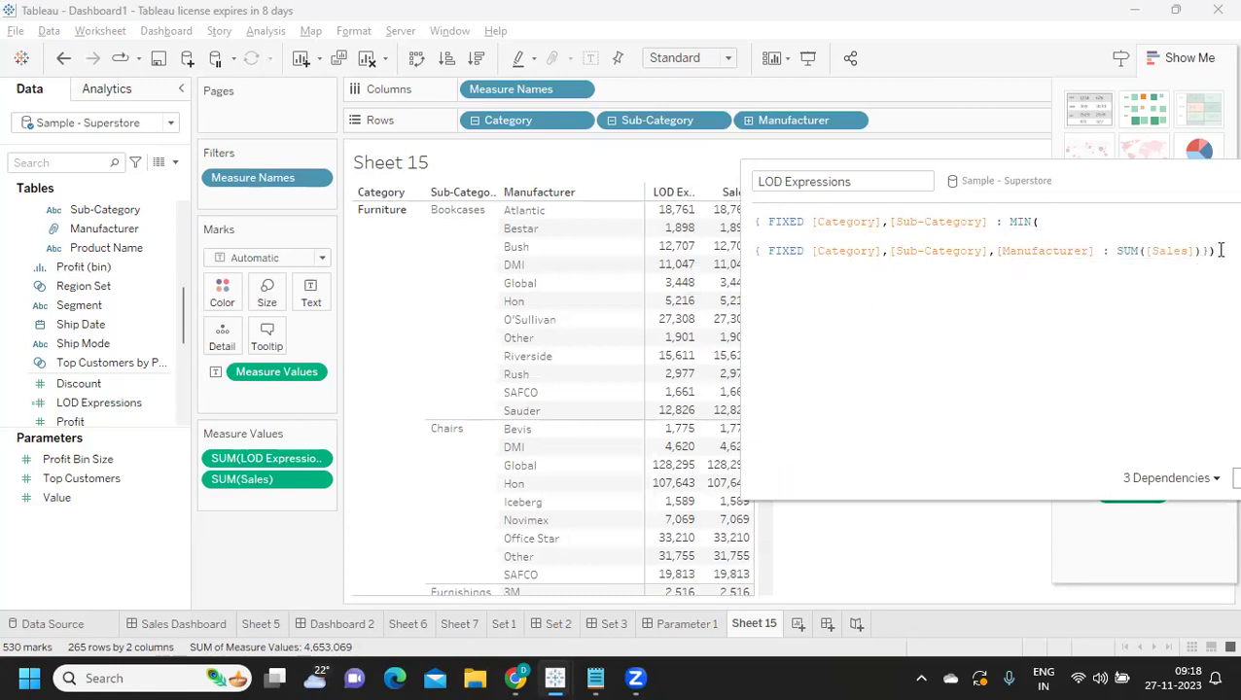
{"action": "type", "text": "}"}
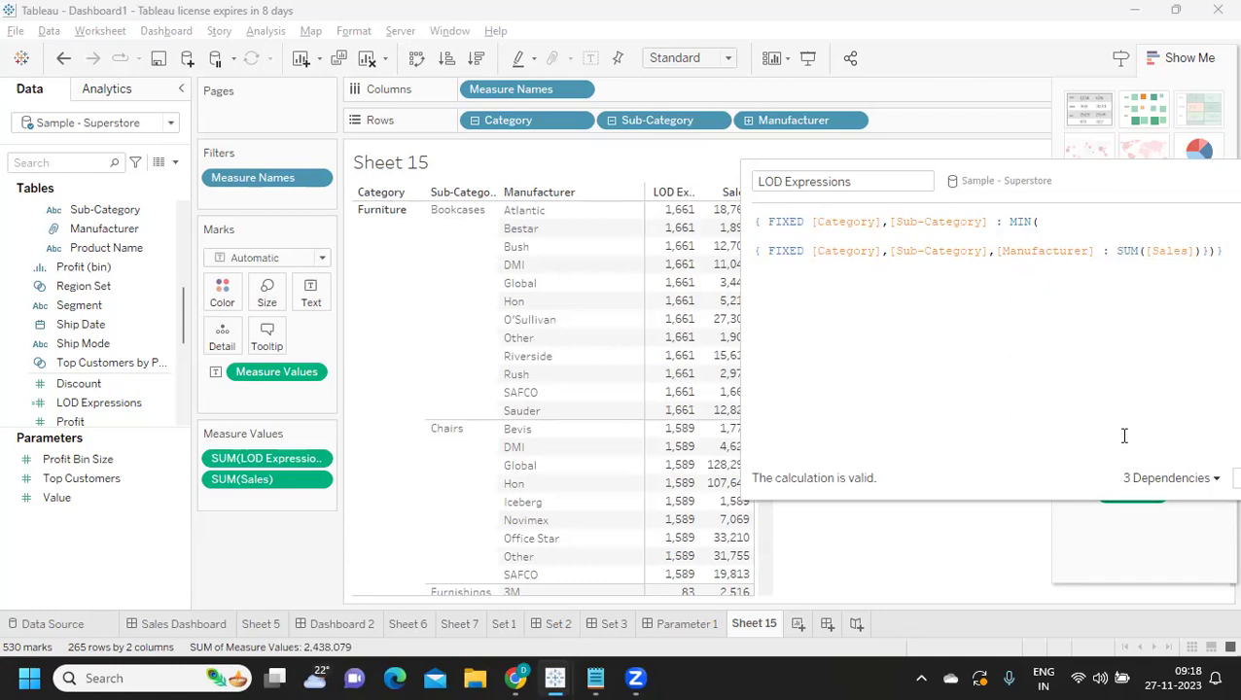
Step: Move and shrink the calculation editor clear of the table, then select the nested expression
{"action": "mouse_move", "coordinate": [673, 313]}
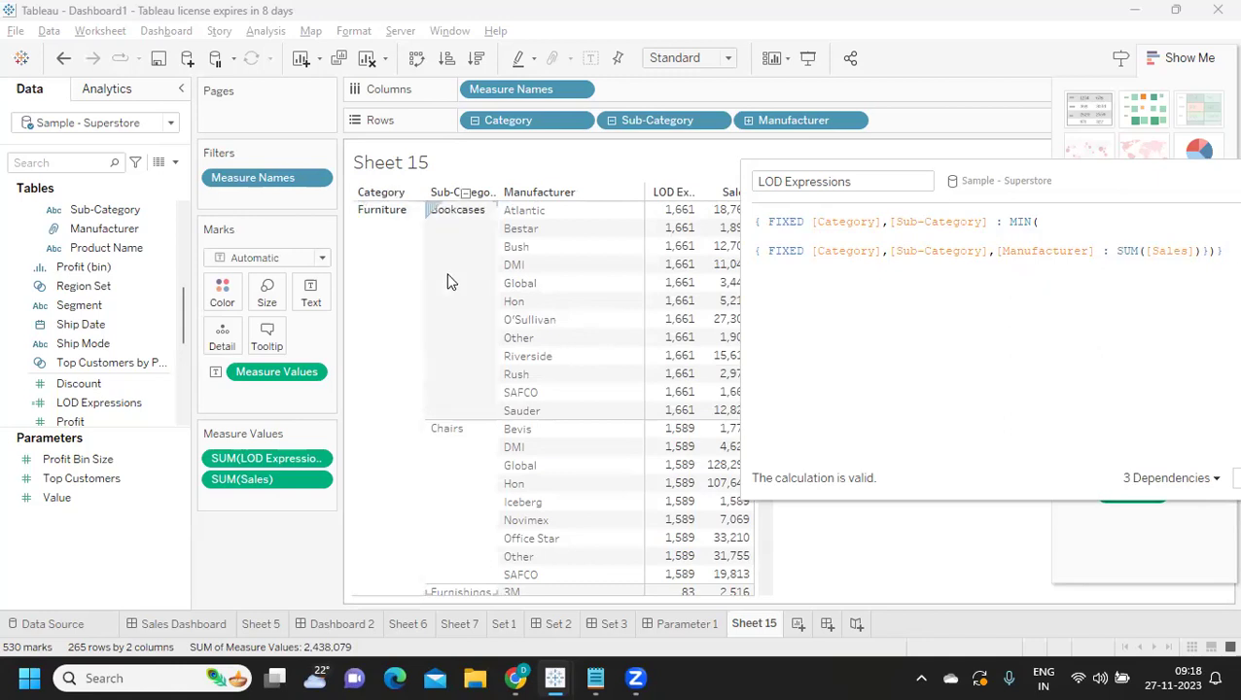
{"action": "mouse_move", "coordinate": [678, 224]}
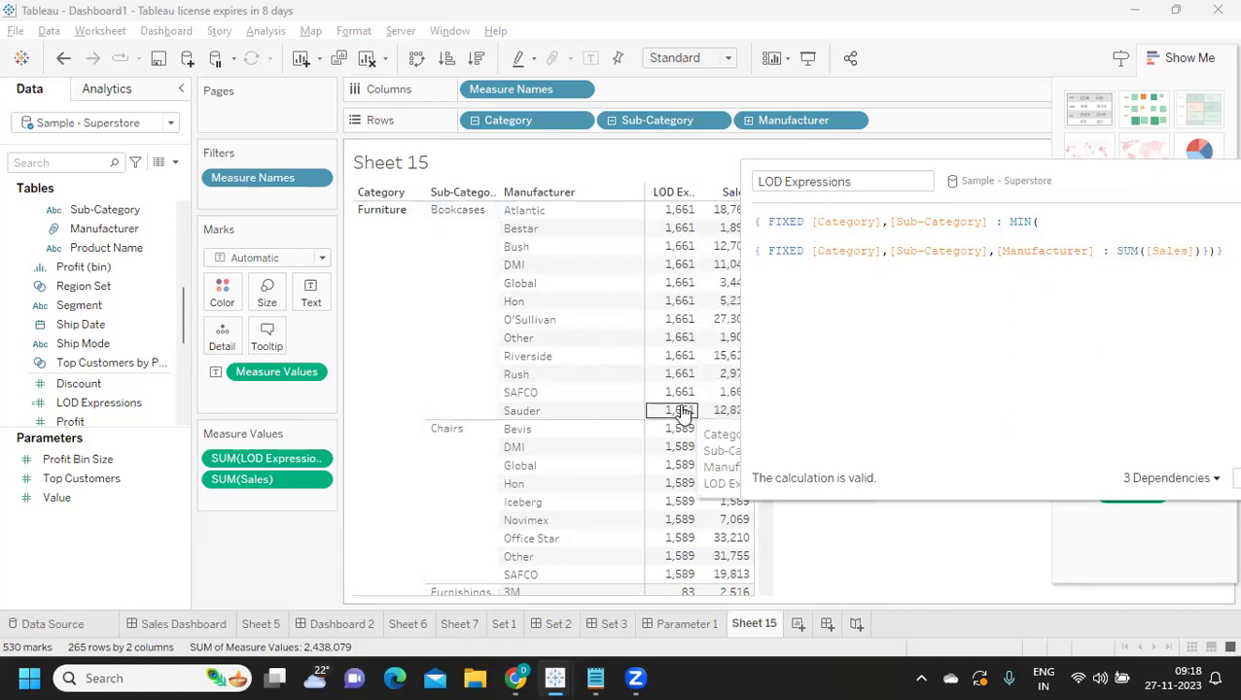
{"action": "left_click_drag", "start_coordinate": [1047, 193], "coordinate": [825, 255]}
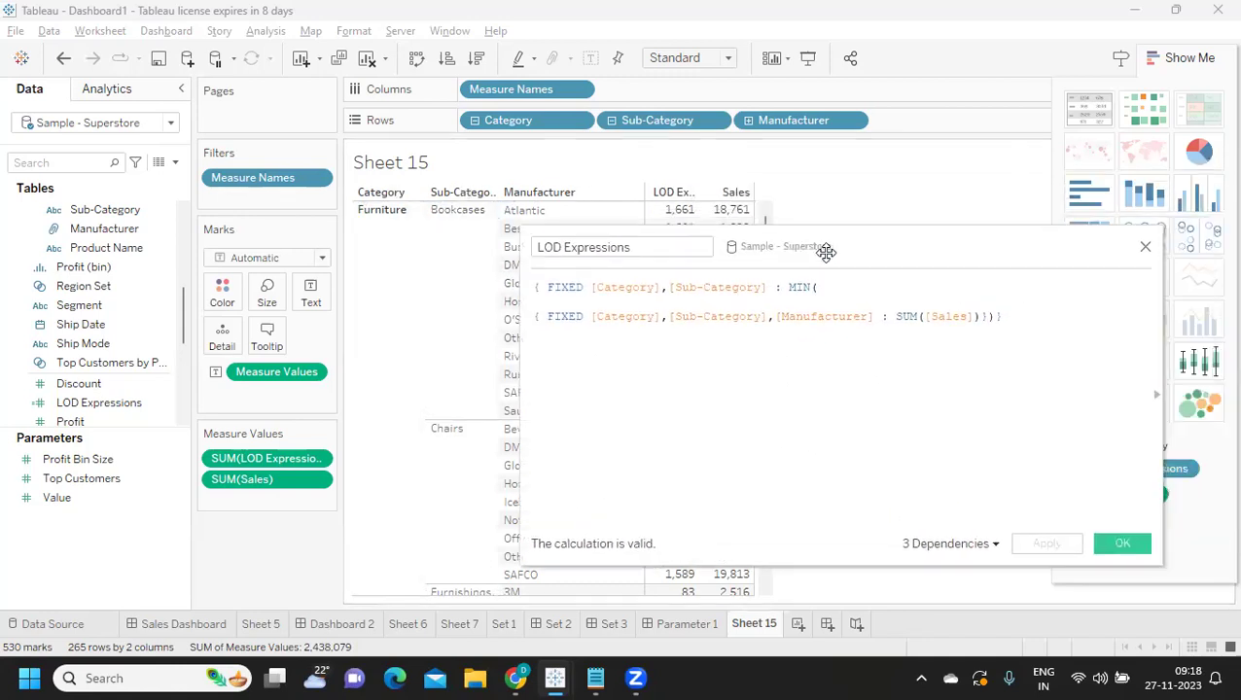
{"action": "left_click_drag", "start_coordinate": [518, 224], "coordinate": [864, 304]}
{"action": "left_click_drag", "start_coordinate": [971, 313], "coordinate": [1020, 225]}
{"action": "left_click_drag", "start_coordinate": [1134, 301], "coordinate": [781, 269]}
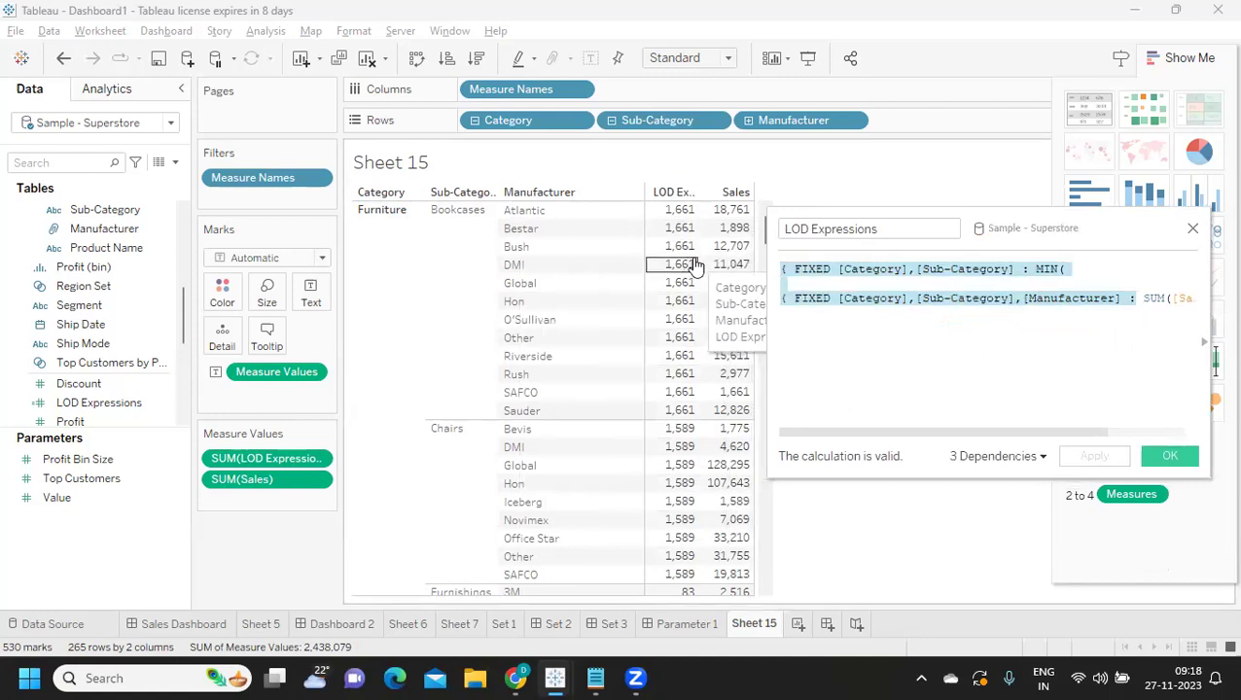
Step: Bring the YouTube LOD tutorial forward in Chrome and seek through the video
{"action": "mouse_move", "coordinate": [515, 677]}
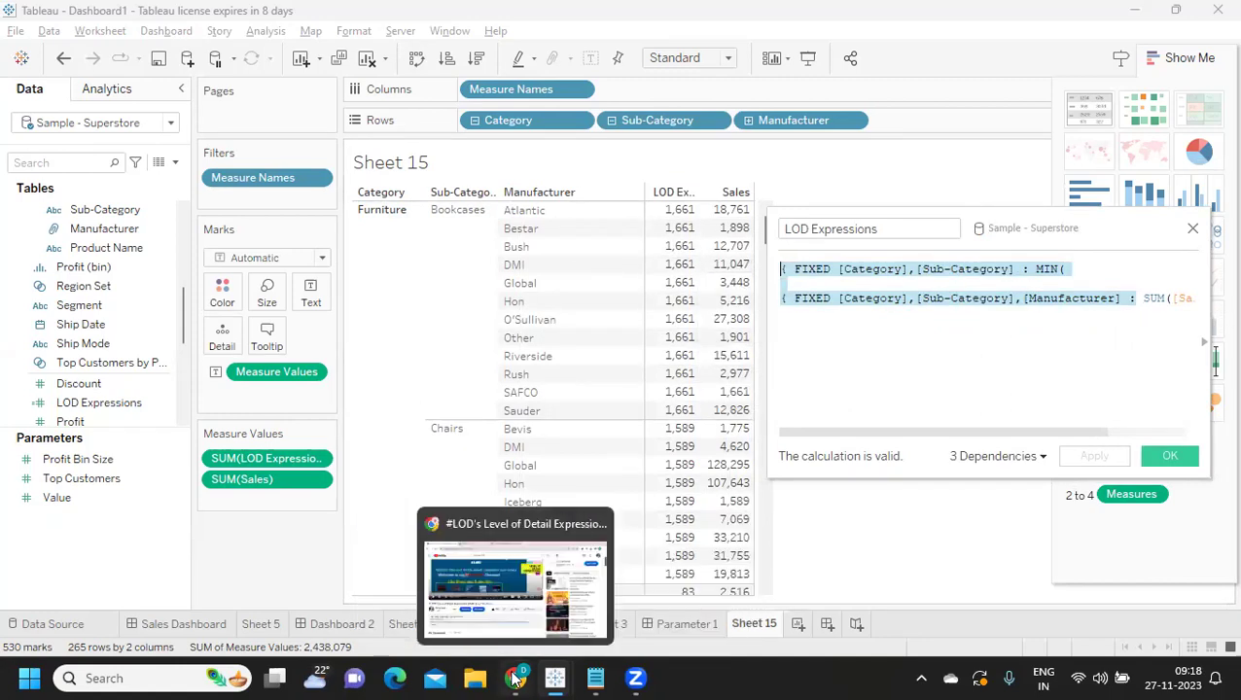
{"action": "left_click", "coordinate": [510, 575]}
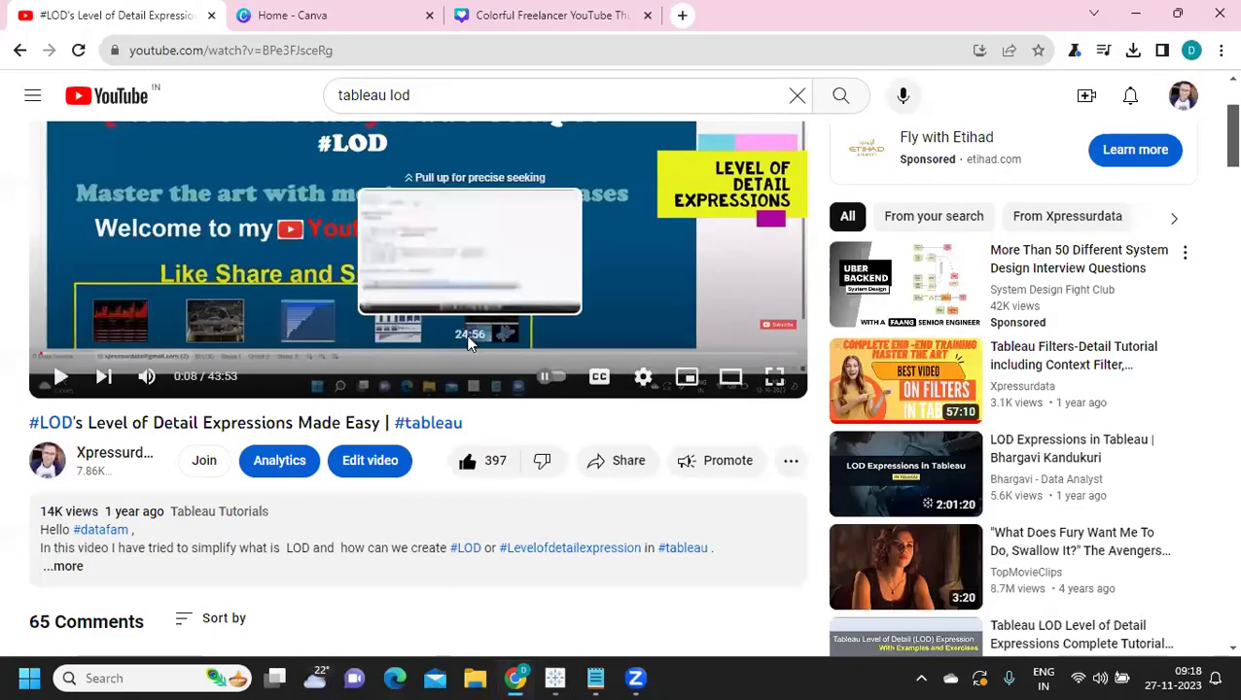
{"action": "scroll", "coordinate": [467, 355], "scroll_direction": "up", "scroll_amount": 1}
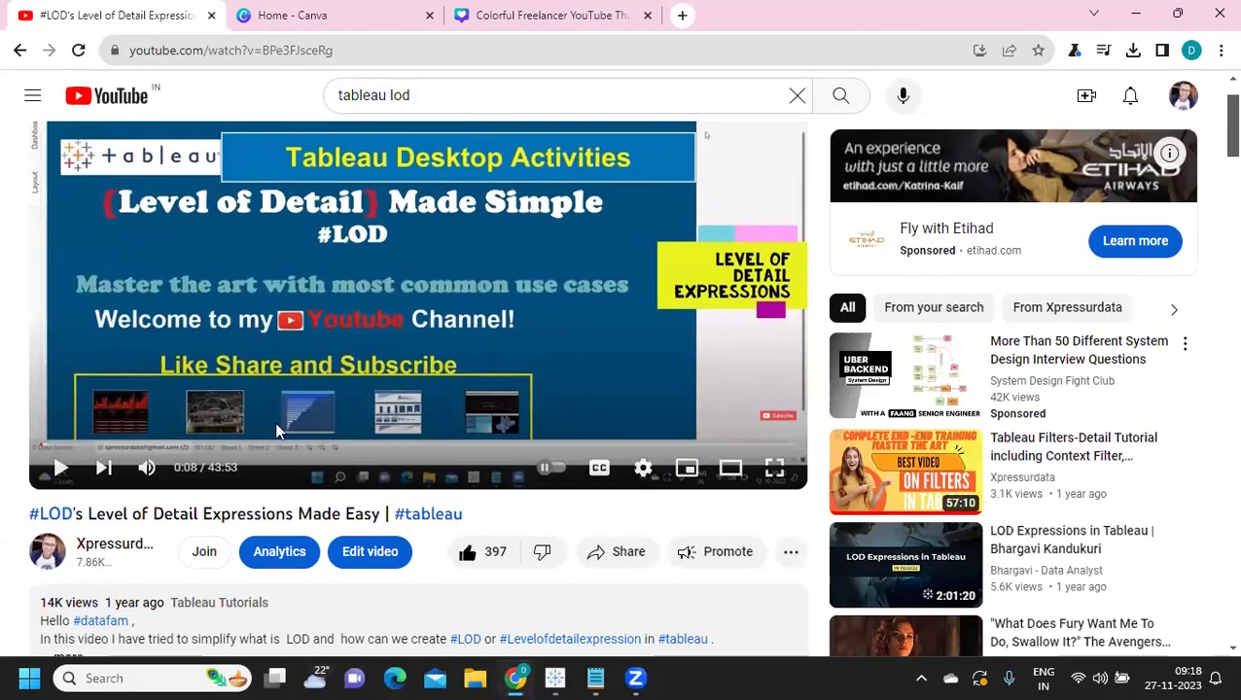
{"action": "left_click_drag", "start_coordinate": [187, 447], "coordinate": [207, 484]}
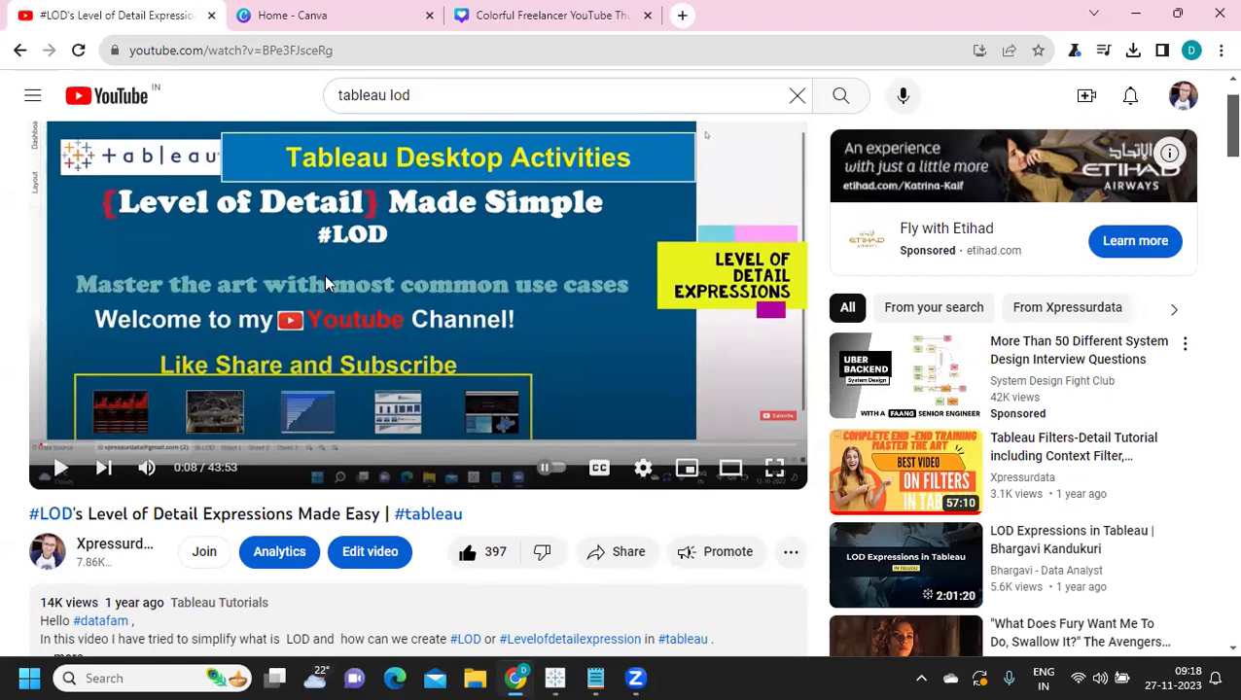
Step: Return to the Tableau 30DayChallenge workbook
{"action": "scroll", "coordinate": [347, 226], "scroll_direction": "up", "scroll_amount": 1}
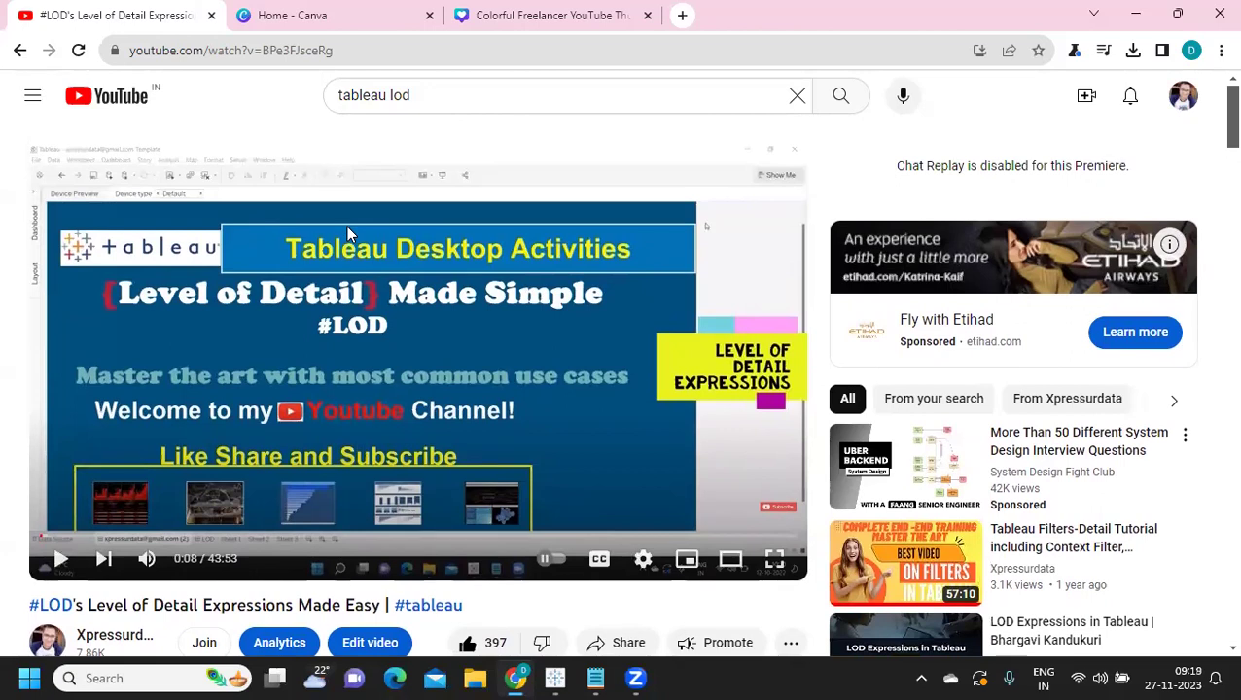
{"action": "mouse_move", "coordinate": [550, 673]}
{"action": "left_click", "coordinate": [514, 605]}
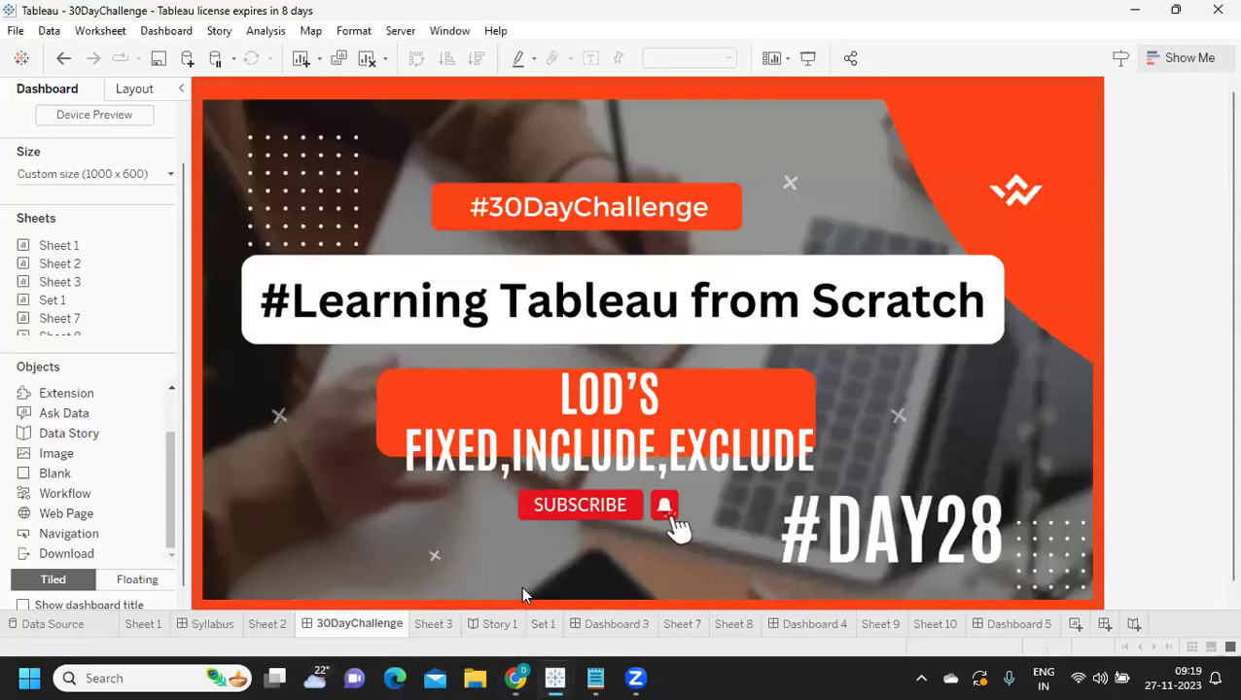